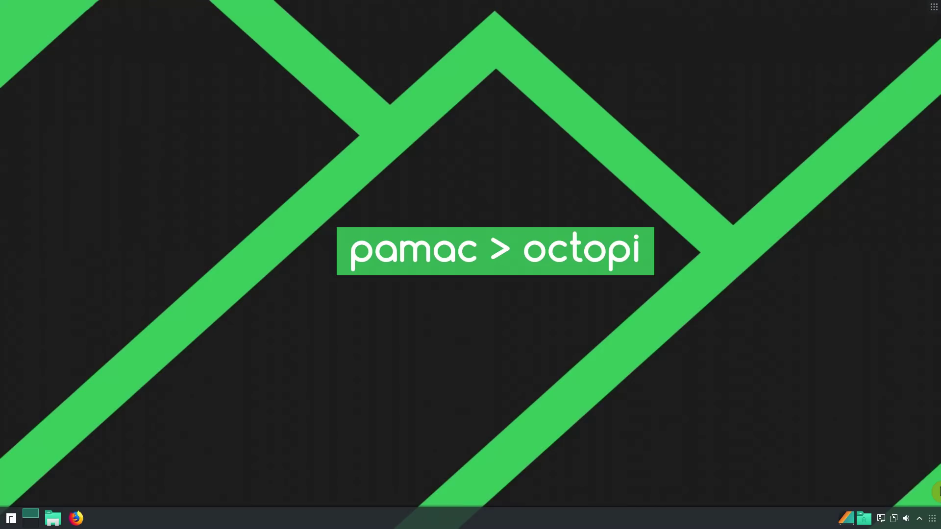
Step: Open the Octopi software manager and search its packages for "pamac"
{"action": "left_click", "coordinate": [8, 523]}
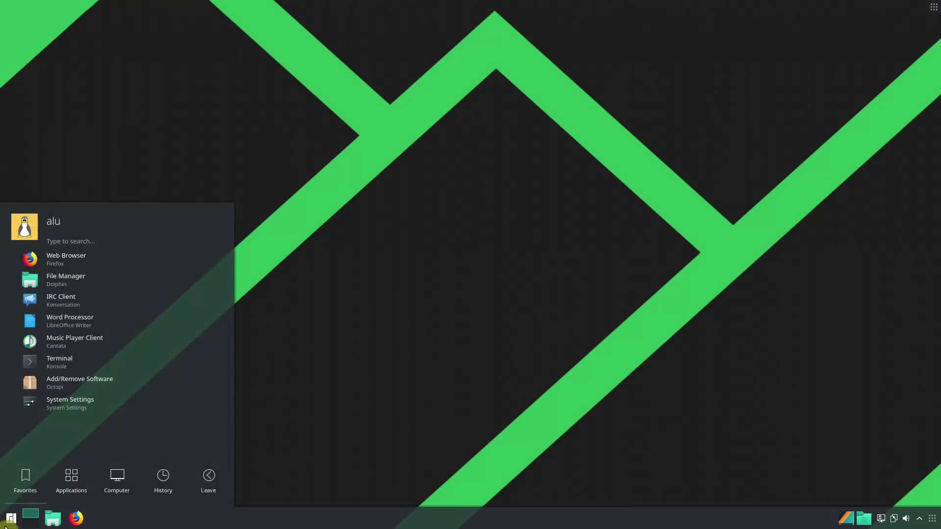
{"action": "left_click", "coordinate": [76, 380]}
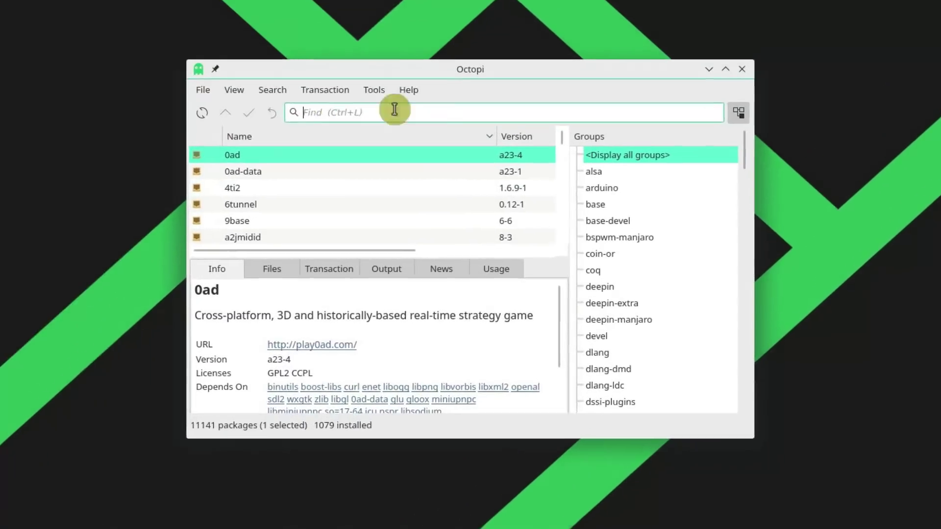
{"action": "left_click", "coordinate": [452, 99]}
{"action": "type", "text": "p"}
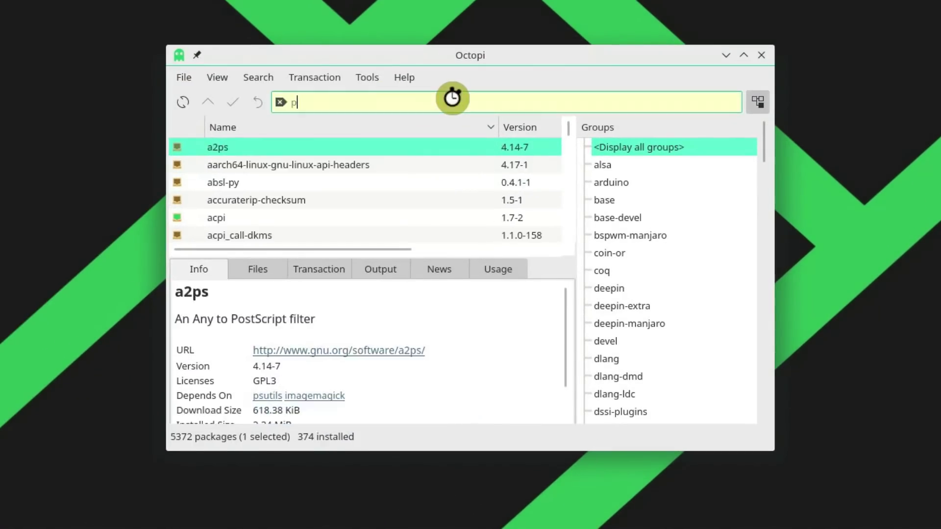
{"action": "type", "text": "amac"}
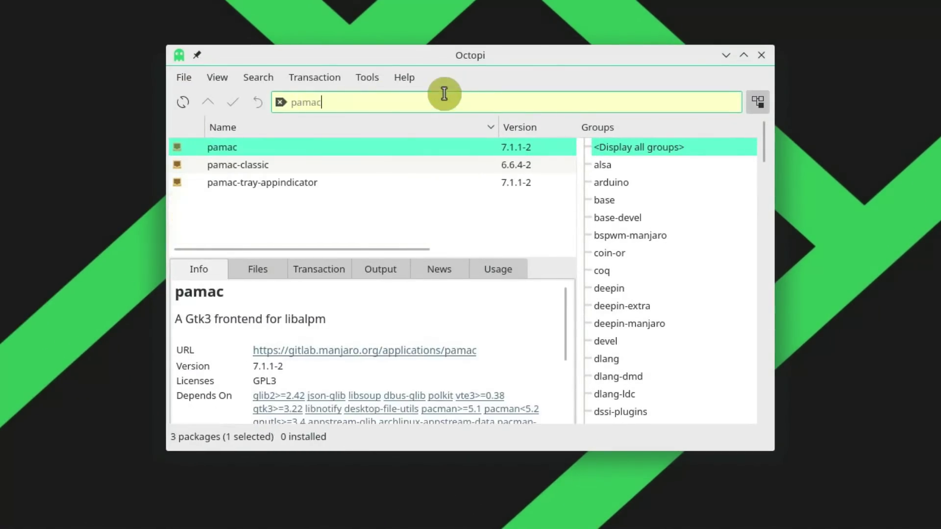
Step: Mark the pamac package for installation together with its optional pamac-tray-appindicator package
{"action": "right_click", "coordinate": [246, 151]}
{"action": "left_click", "coordinate": [258, 159]}
{"action": "left_click", "coordinate": [281, 131]}
{"action": "left_click", "coordinate": [563, 370]}
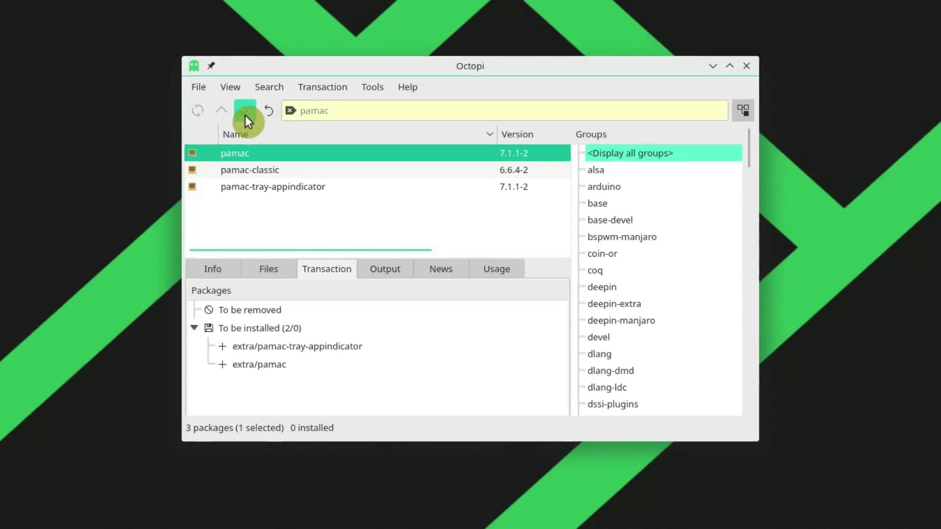
Step: Commit the pending package installation, authorising it with the root password, and close Octopi once it finishes
{"action": "left_click", "coordinate": [245, 116]}
{"action": "left_click", "coordinate": [127, 93]}
{"action": "type", "text": "****"}
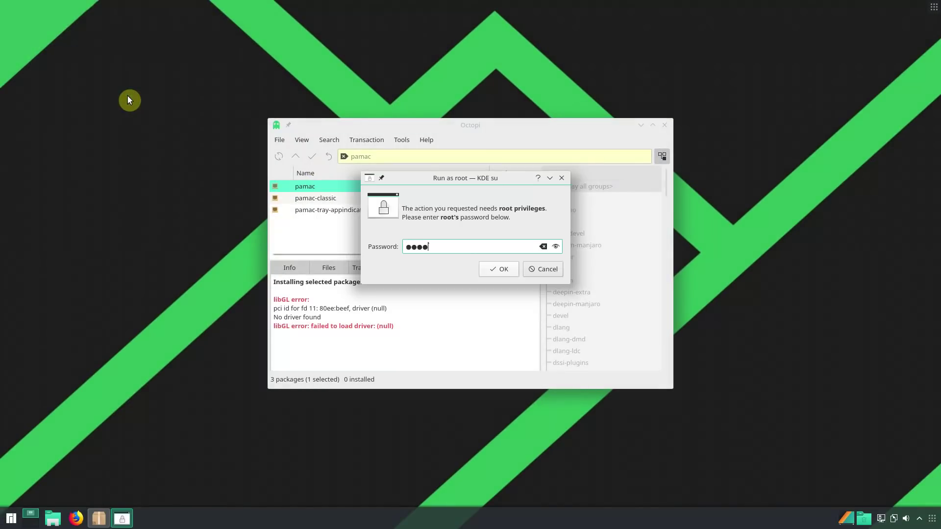
{"action": "key", "text": "Return"}
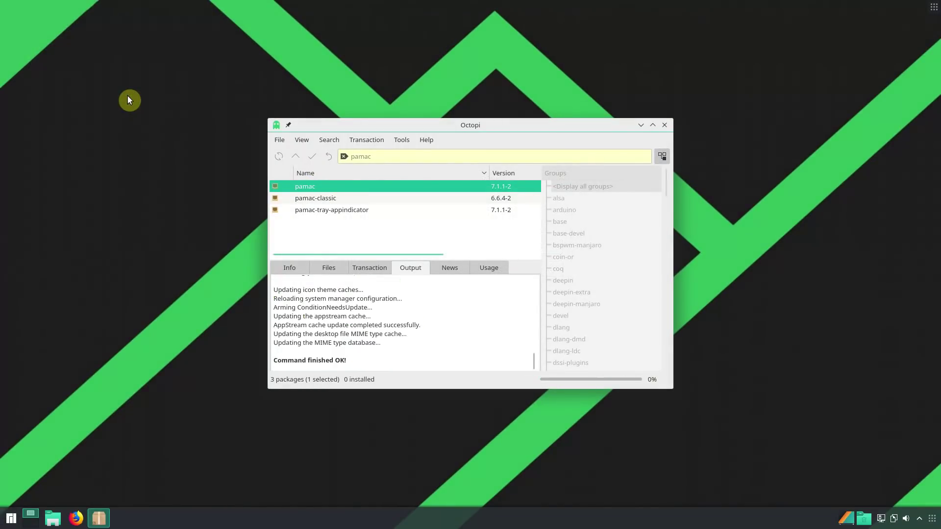
{"action": "left_click", "coordinate": [664, 126]}
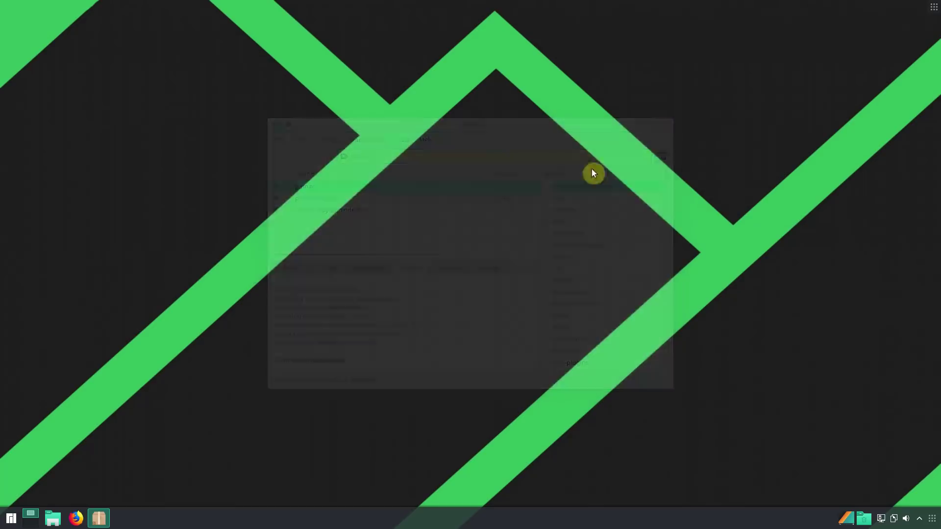
Step: Search the application launcher for "pama" and open Pamac's Add/Remove Software
{"action": "left_click", "coordinate": [11, 523]}
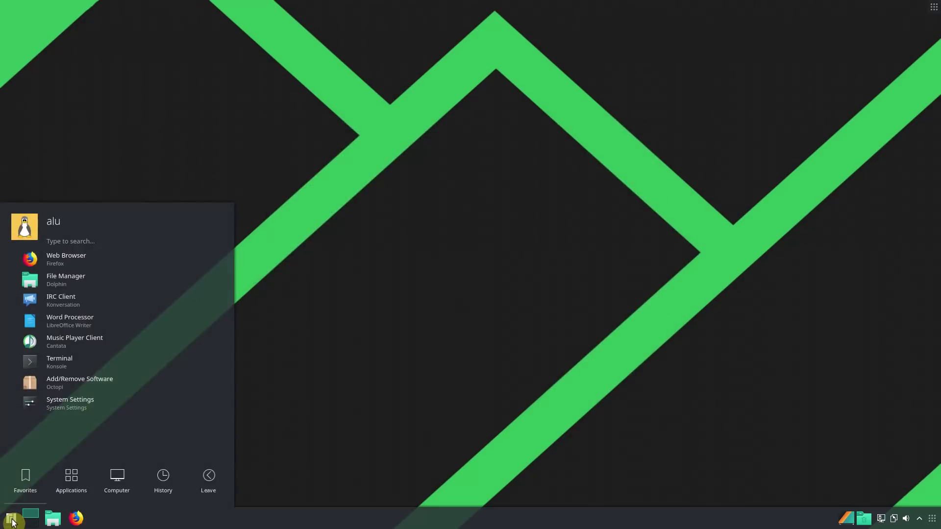
{"action": "type", "text": "pama"}
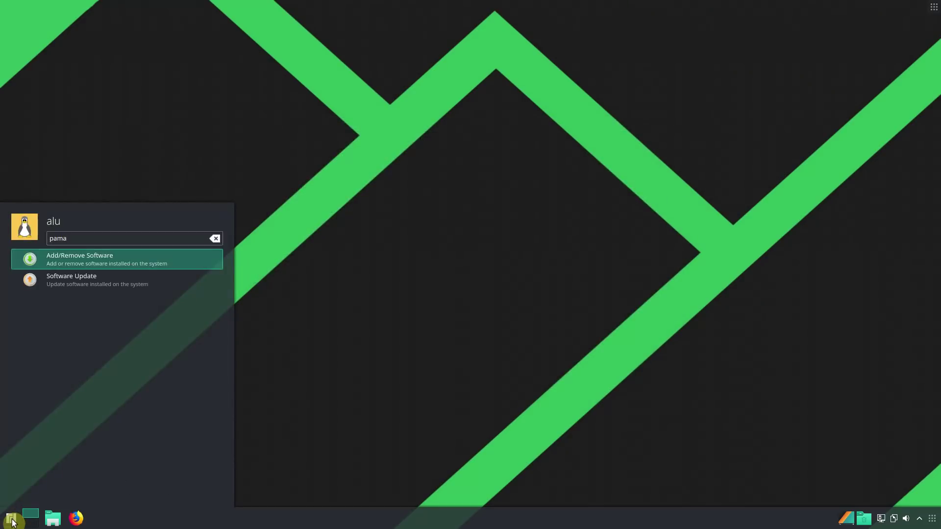
{"action": "key", "text": "Return"}
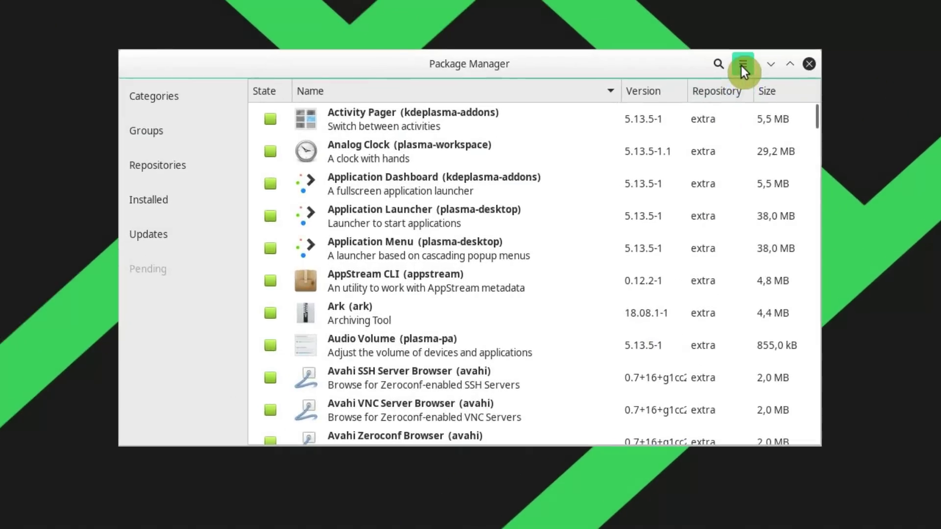
Step: Open the package manager's Preferences, authenticating with the account password
{"action": "left_click", "coordinate": [742, 66]}
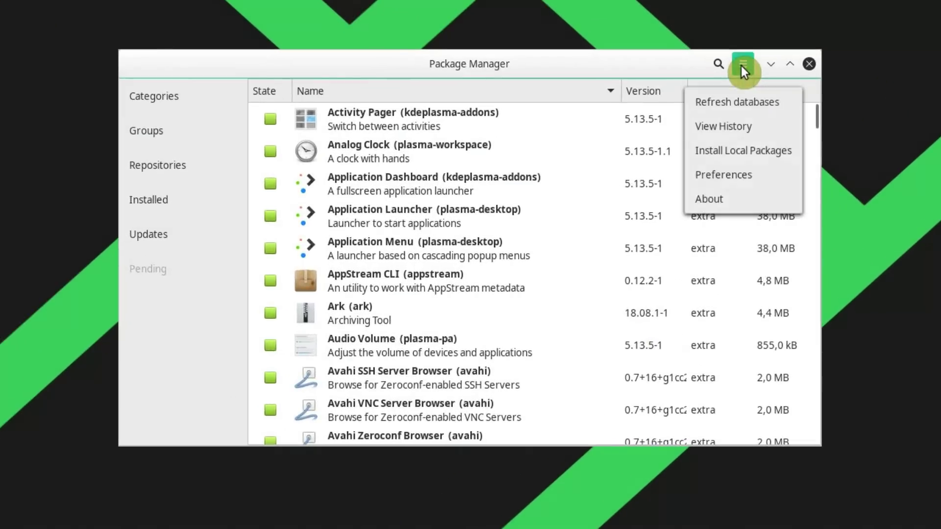
{"action": "left_click", "coordinate": [745, 167]}
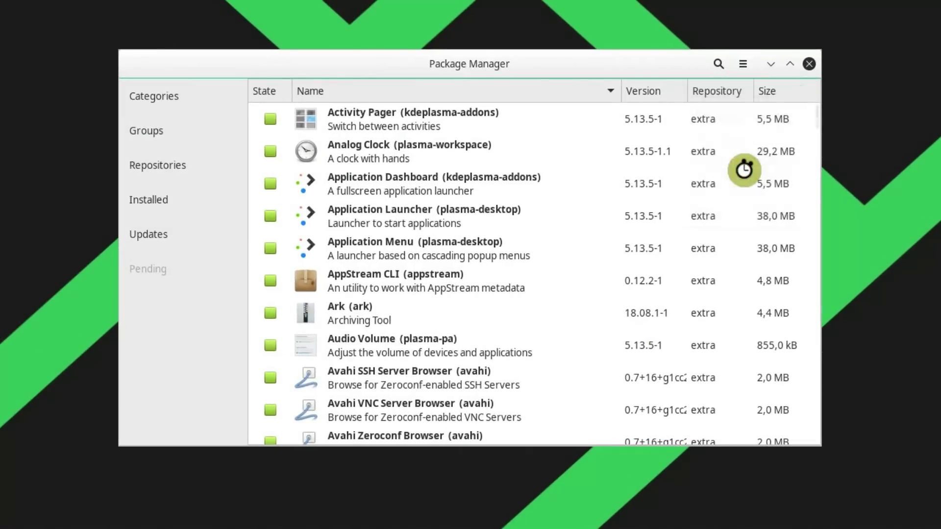
{"action": "type", "text": "****"}
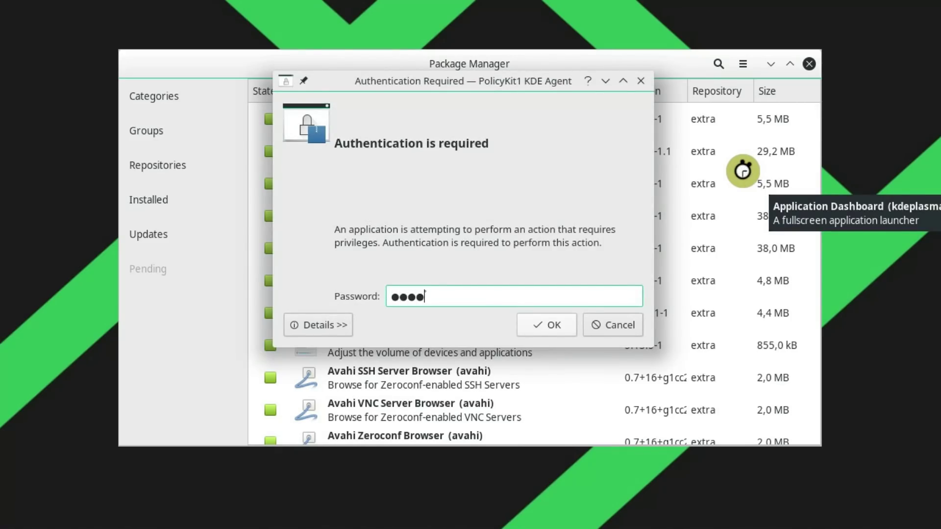
{"action": "key", "text": "Return"}
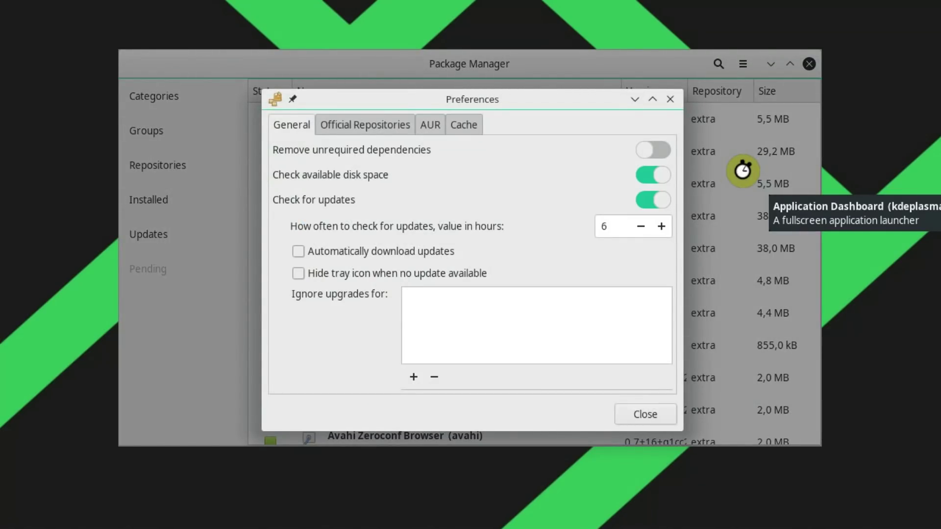
Step: Enable AUR support and checking for updates from AUR, and bring up the package cache settings
{"action": "left_click", "coordinate": [431, 125]}
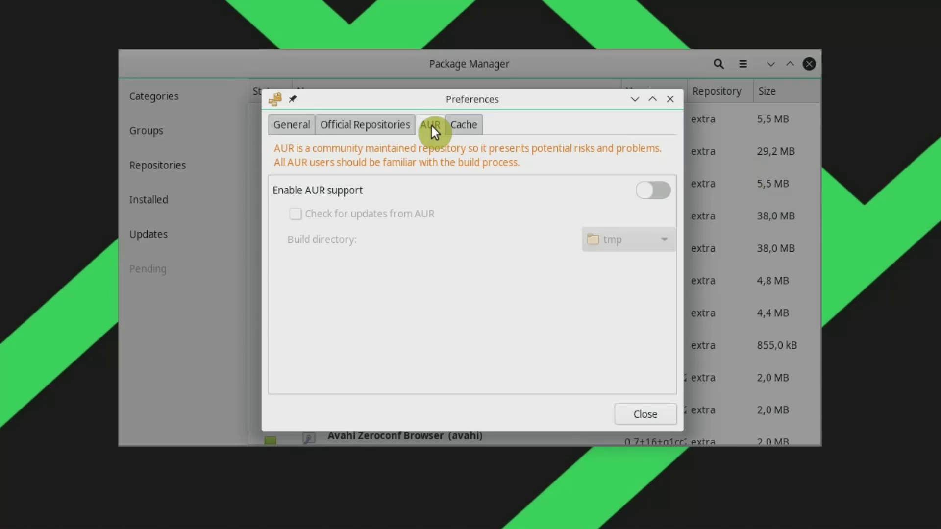
{"action": "left_click", "coordinate": [660, 191]}
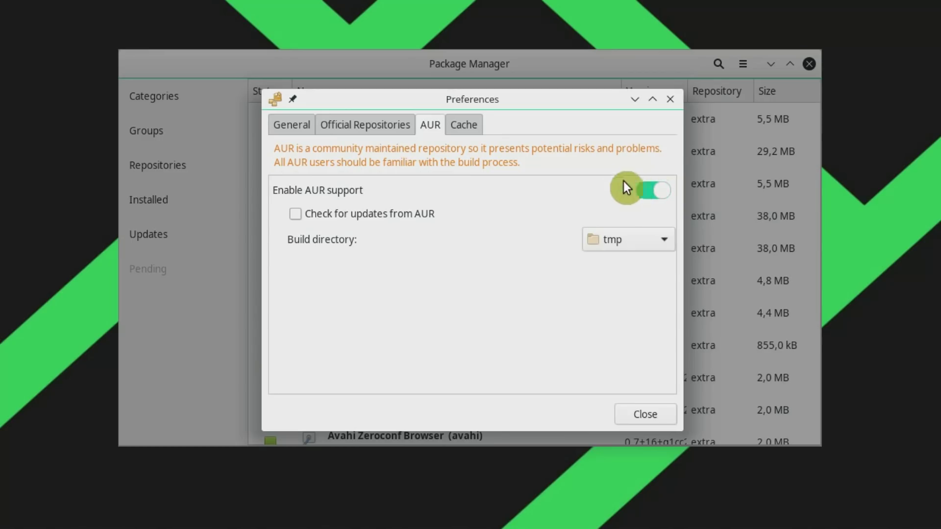
{"action": "left_click", "coordinate": [337, 214]}
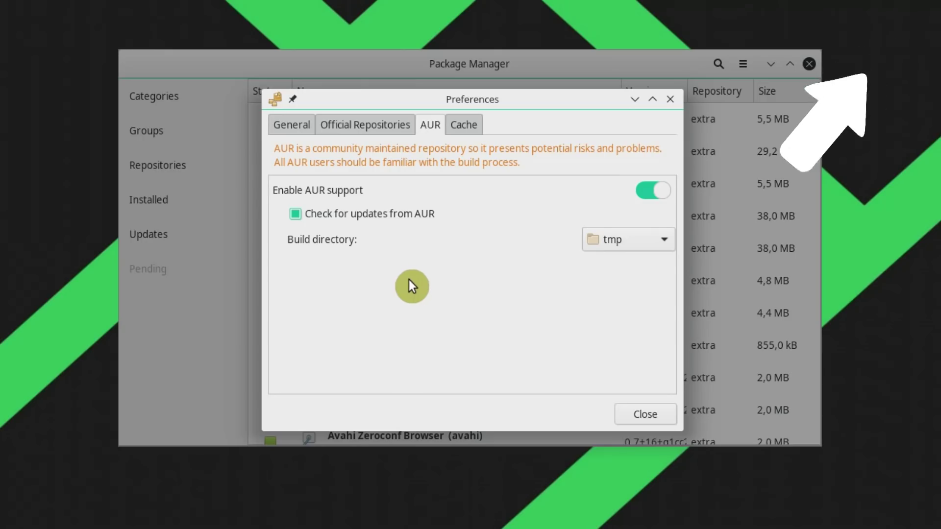
{"action": "left_click", "coordinate": [465, 128]}
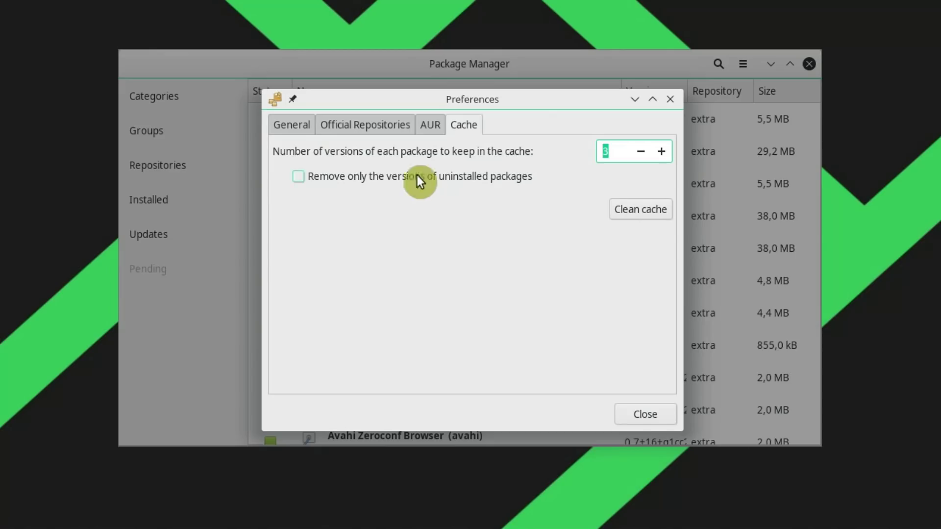
Step: Set the official repositories to use mirrors from Sweden and refresh the mirrors list
{"action": "left_click", "coordinate": [383, 127]}
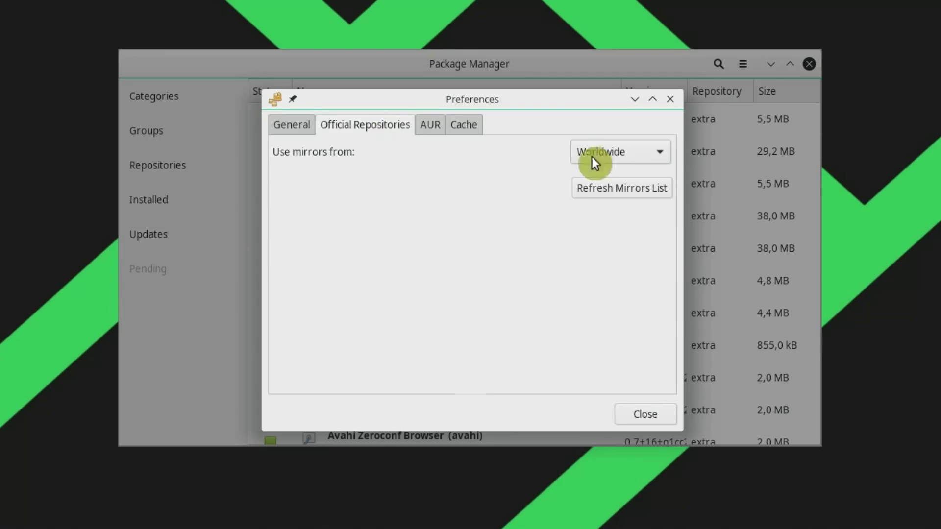
{"action": "left_click", "coordinate": [636, 151]}
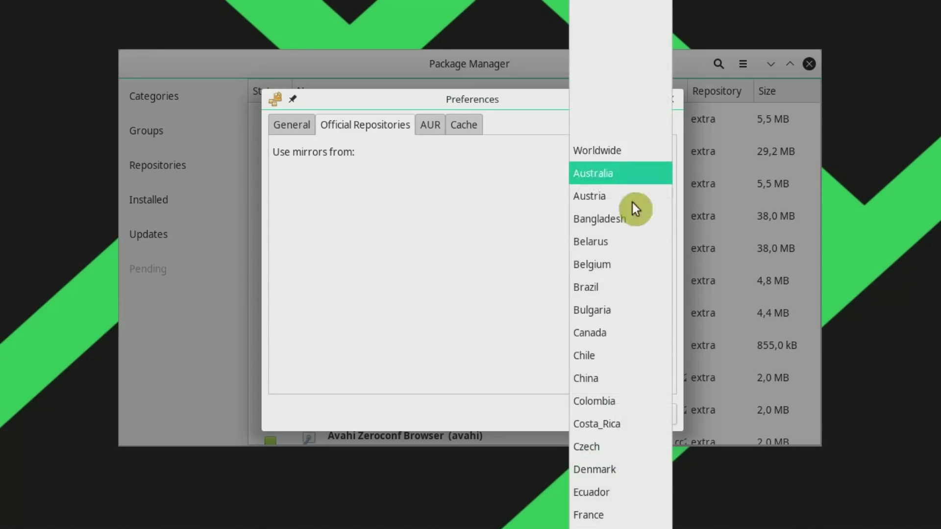
{"action": "scroll", "coordinate": [633, 227], "scroll_direction": "down", "scroll_amount": 5}
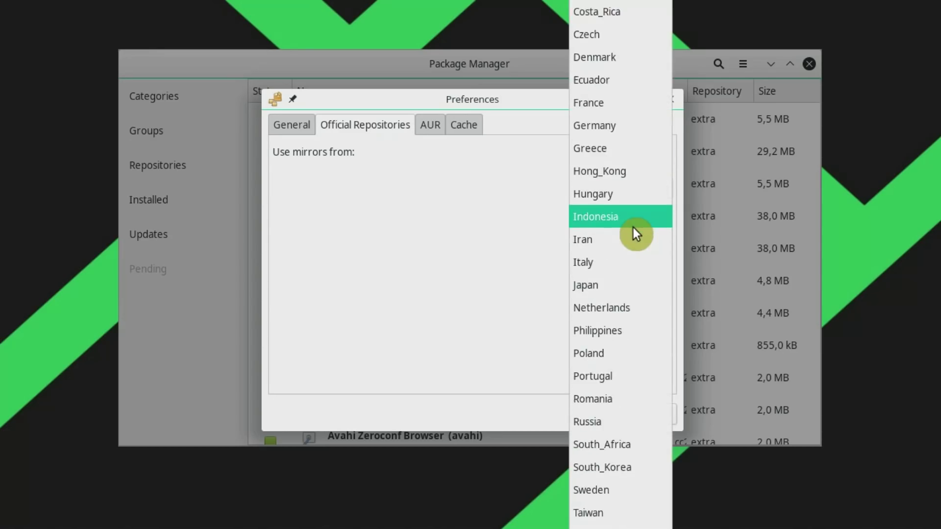
{"action": "left_click", "coordinate": [619, 490]}
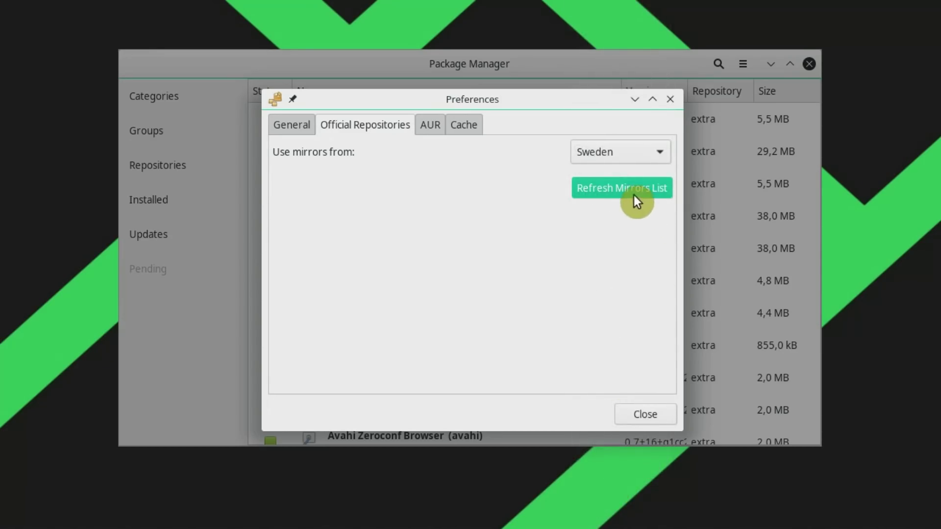
{"action": "left_click", "coordinate": [632, 191]}
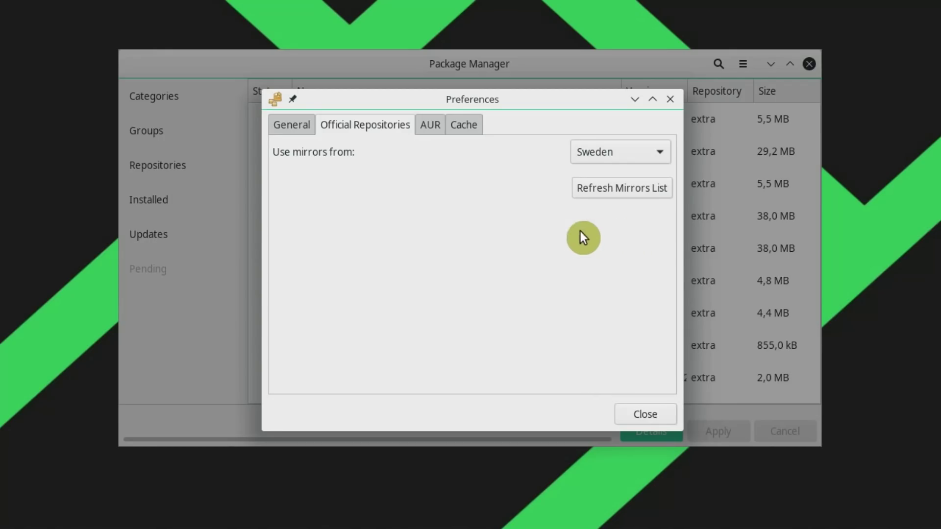
Step: Enable removal of unrequired dependencies and hiding the tray icon when no update is available, and close the preferences
{"action": "left_click", "coordinate": [297, 127]}
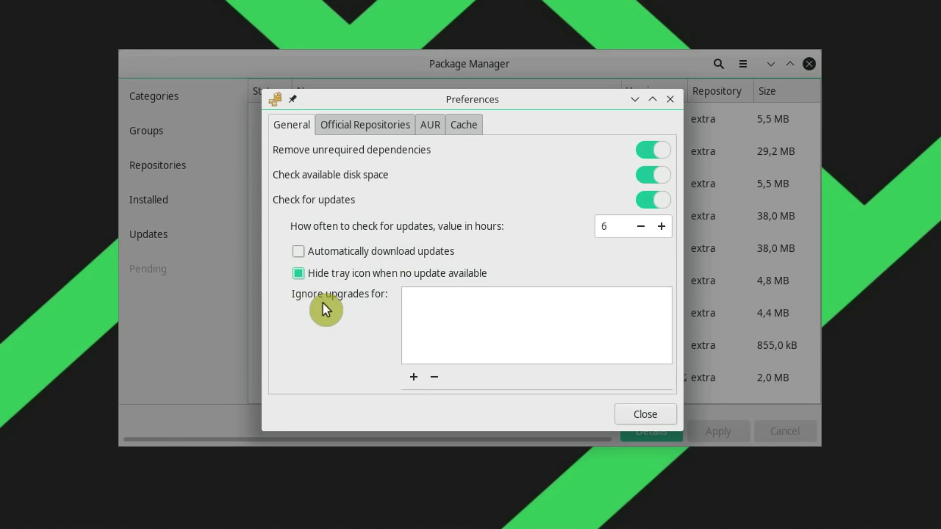
{"action": "left_click", "coordinate": [642, 415]}
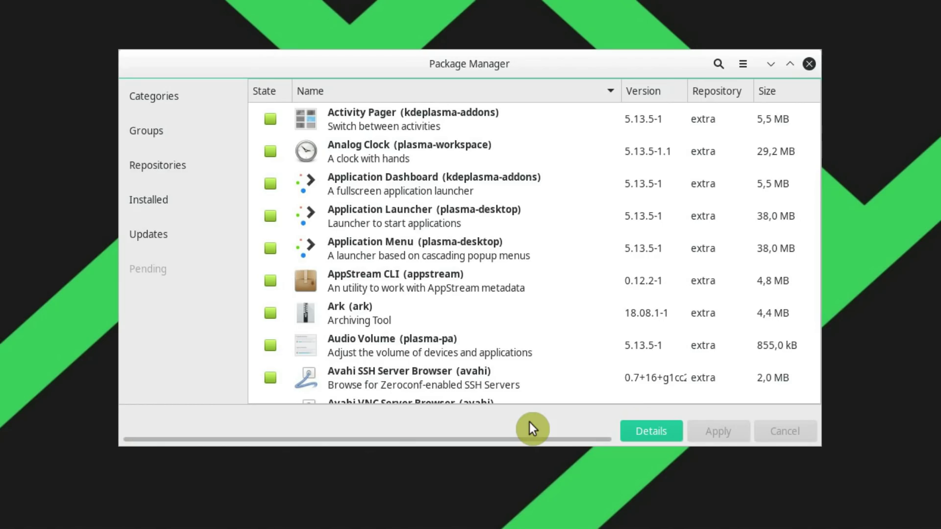
Step: Search the packages for "octopi" and mark octopi, octopi-cachecleaner and octopi-notifier-frameworks for removal
{"action": "left_click", "coordinate": [719, 65]}
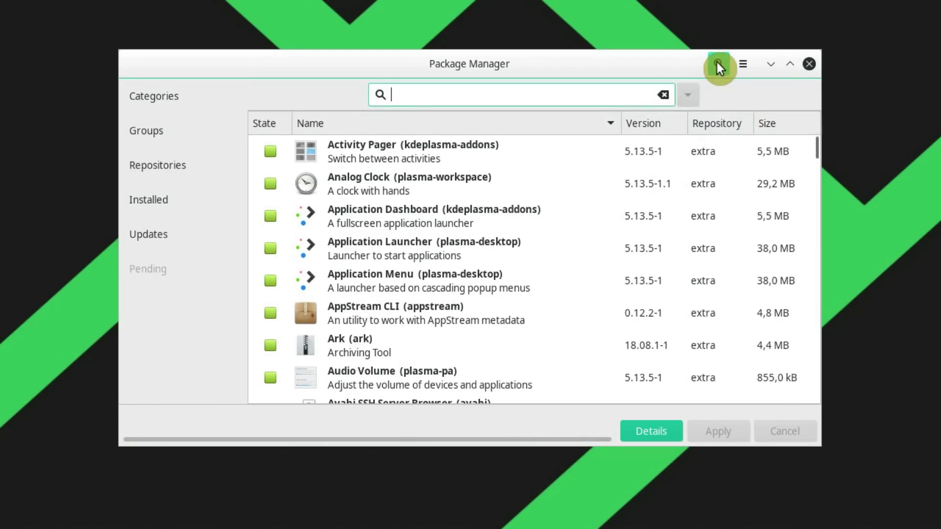
{"action": "type", "text": "octopi"}
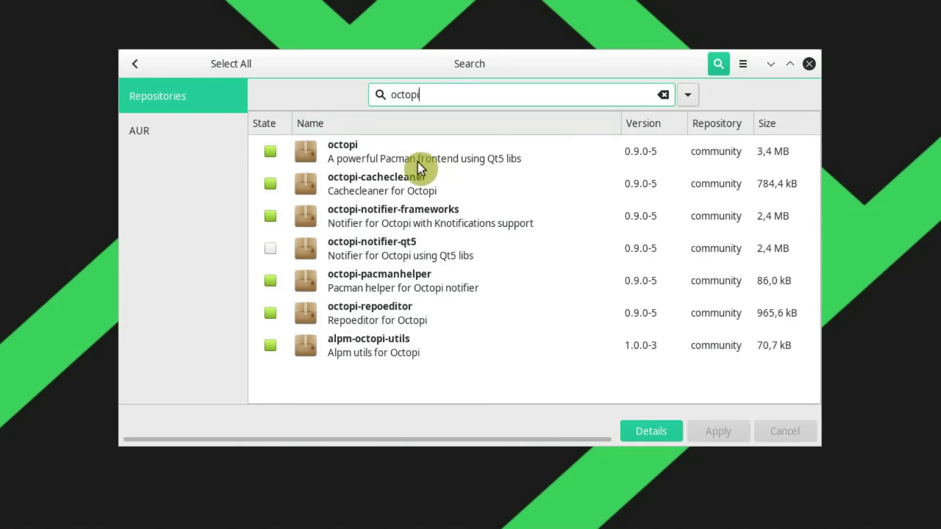
{"action": "left_click", "coordinate": [386, 155]}
{"action": "left_click", "coordinate": [379, 211], "text": "shift"}
{"action": "right_click", "coordinate": [378, 211]}
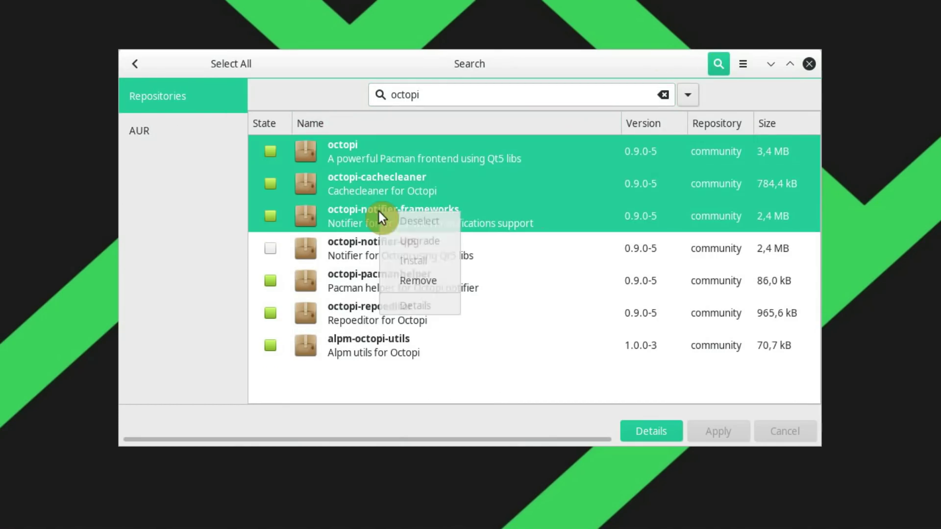
{"action": "left_click", "coordinate": [419, 284]}
Step: Mark octopi-pacmanhelper, octopi-repoeditor and alpm-octopi-utils for removal
{"action": "left_click", "coordinate": [406, 284]}
{"action": "left_click", "coordinate": [402, 348], "text": "shift"}
{"action": "right_click", "coordinate": [403, 348]}
{"action": "left_click", "coordinate": [446, 417]}
Step: Apply the removal of the marked Octopi packages and dismiss the dialogs it raises
{"action": "left_click", "coordinate": [716, 432]}
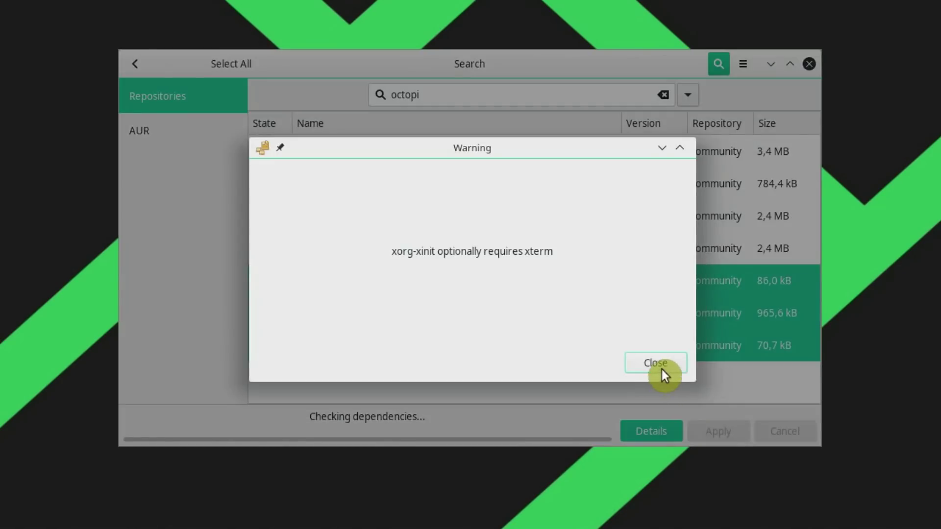
{"action": "left_click", "coordinate": [661, 370]}
{"action": "left_click", "coordinate": [652, 369]}
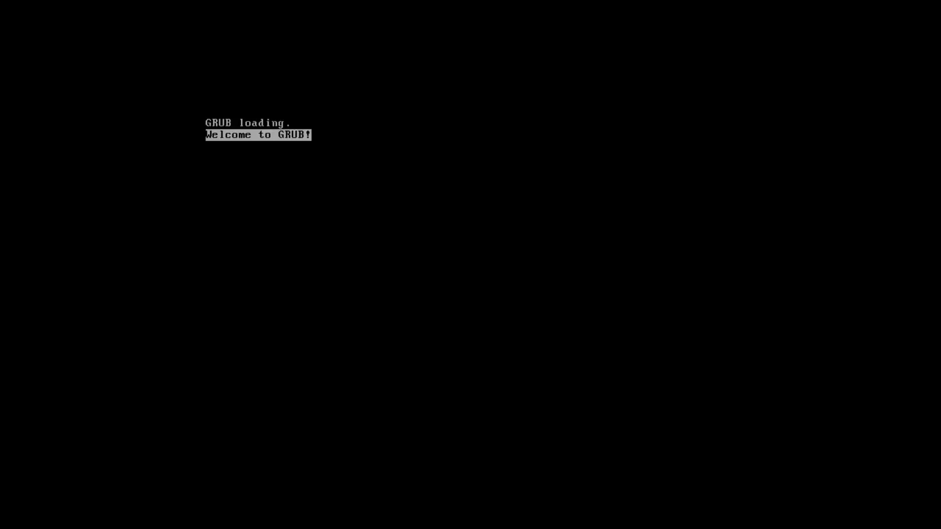
Step: Boot the Manjaro Linux entry from the GRUB menu
{"action": "key", "text": "Up"}
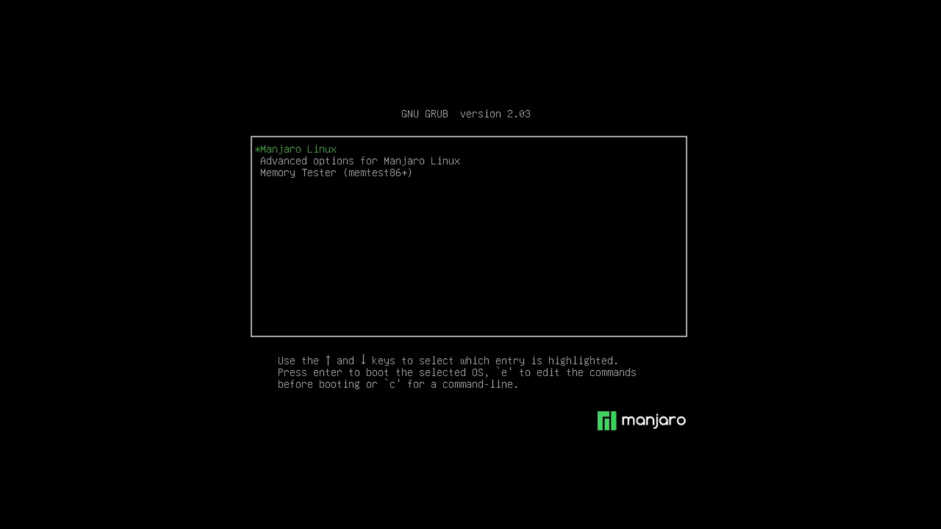
{"action": "key", "text": "Return"}
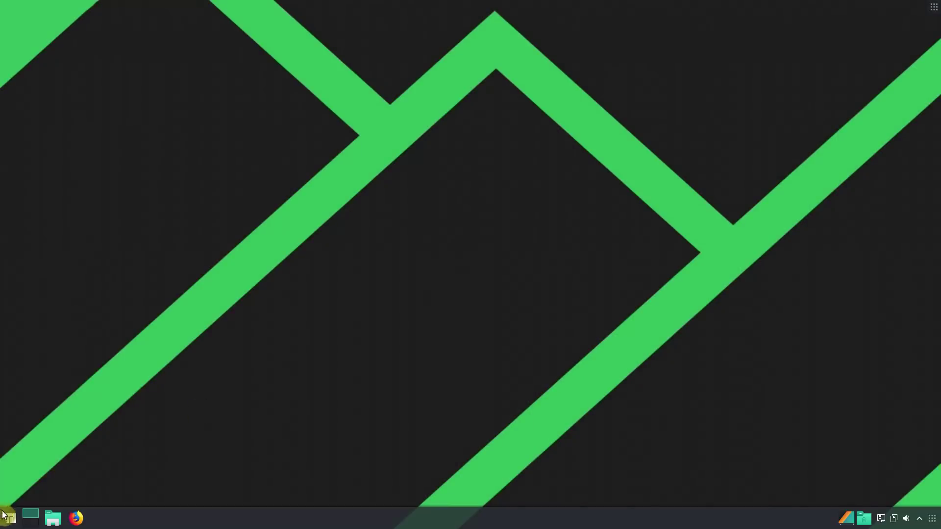
Step: Open /etc/default/grub for editing with sudo nano in a new terminal, entering the account password at the prompt
{"action": "left_click", "coordinate": [11, 519]}
{"action": "left_click", "coordinate": [62, 365]}
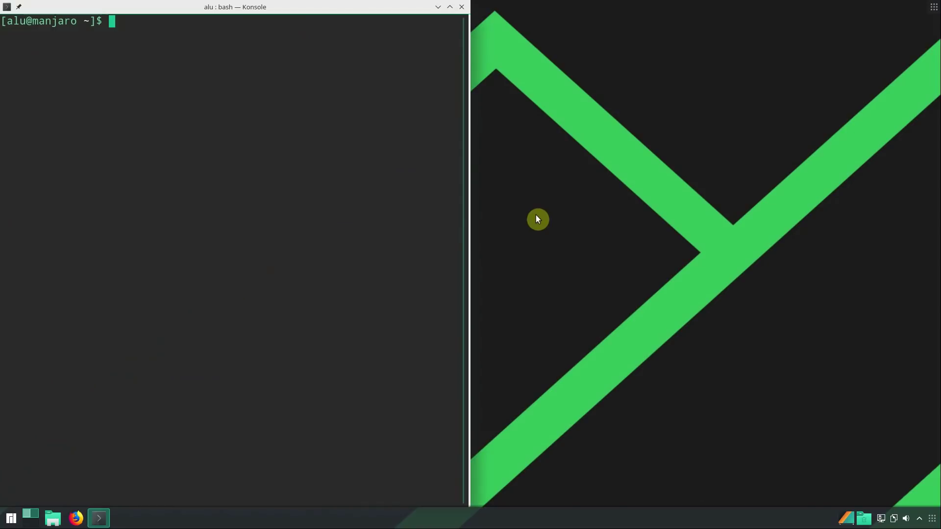
{"action": "type", "text": "sudo nano /"}
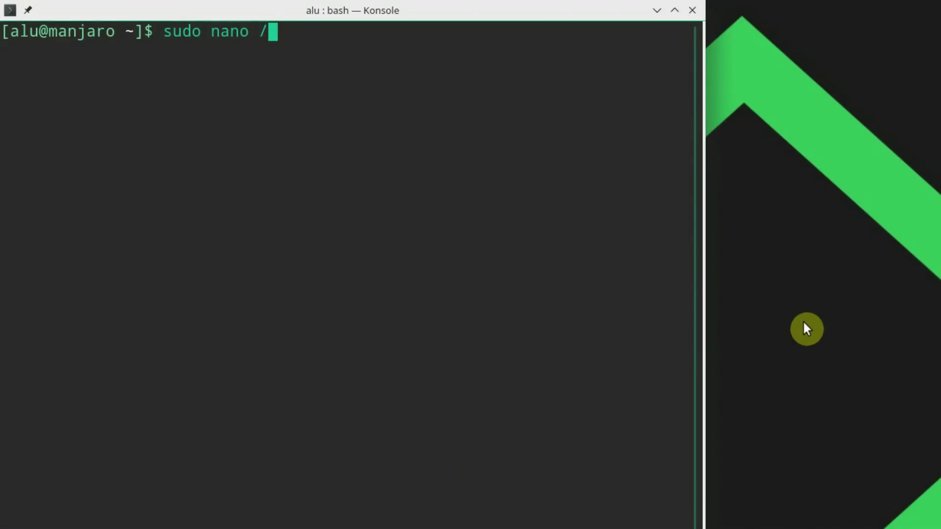
{"action": "type", "text": "etc/de"}
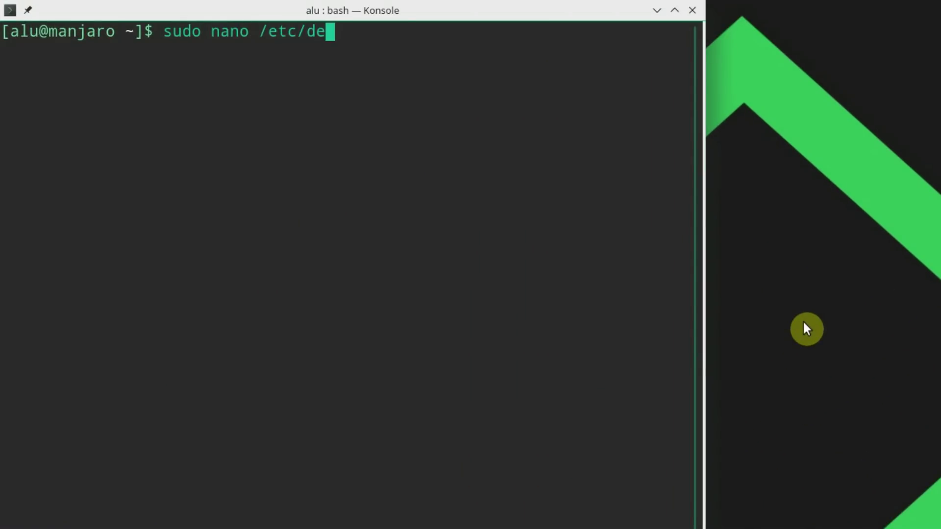
{"action": "type", "text": "fault/grub"}
{"action": "key", "text": "Return"}
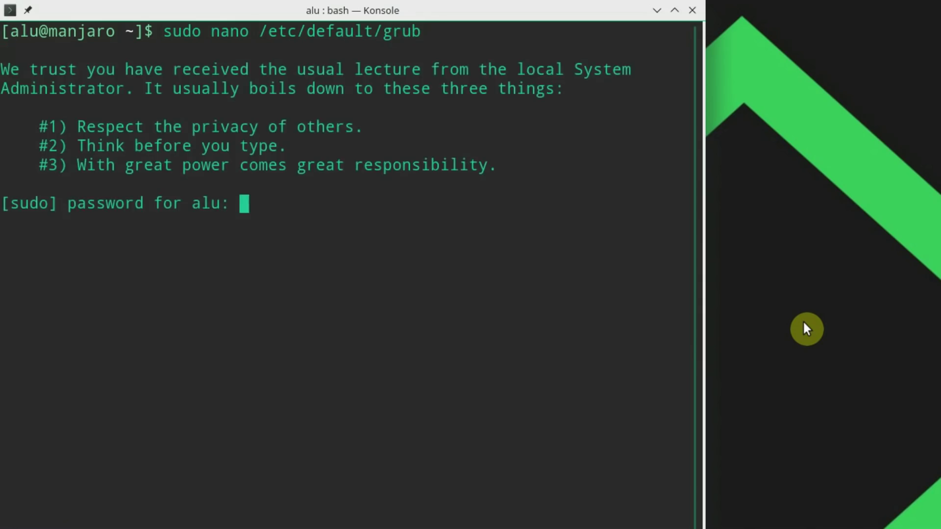
{"action": "key", "text": "Return"}
Step: Set GRUB_TIMEOUT to 0 in the GRUB defaults file
{"action": "key", "text": "Down"}
{"action": "key", "text": "Down"}
{"action": "key", "text": "Up"}
{"action": "key", "text": "Right"}
{"action": "key", "text": "Right"}
{"action": "key", "text": "Right"}
{"action": "key", "text": "Right"}
{"action": "key", "text": "Right"}
{"action": "key", "text": "Right"}
{"action": "key", "text": "Right"}
{"action": "key", "text": "Right"}
{"action": "key", "text": "Right"}
{"action": "key", "text": "Right"}
{"action": "key", "text": "Right"}
{"action": "key", "text": "Right"}
{"action": "key", "text": "Right"}
{"action": "key", "text": "Right"}
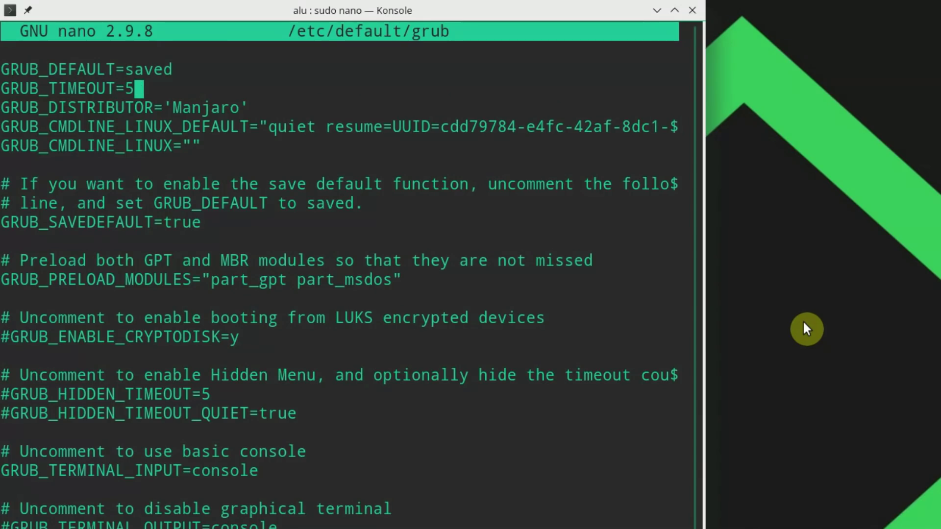
{"action": "key", "text": "Return"}
{"action": "key", "text": "BackSpace"}
{"action": "key", "text": "BackSpace"}
{"action": "type", "text": "0"}
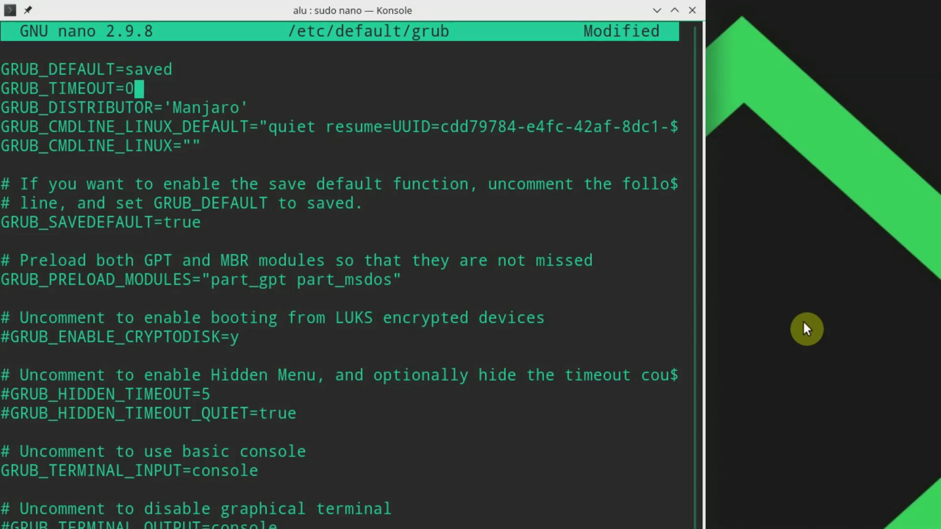
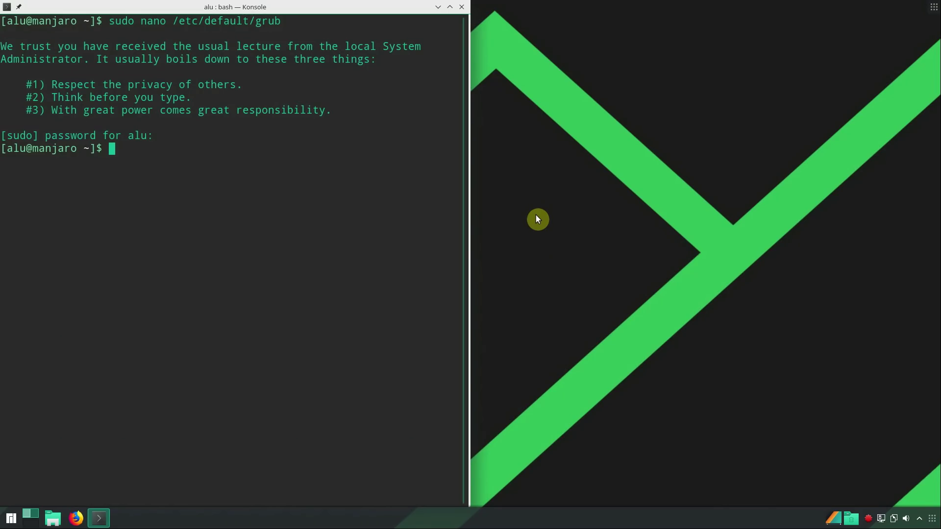
Step: Regenerate the GRUB configuration with sudo update-grub and close the terminal
{"action": "type", "text": "sudo update-grub"}
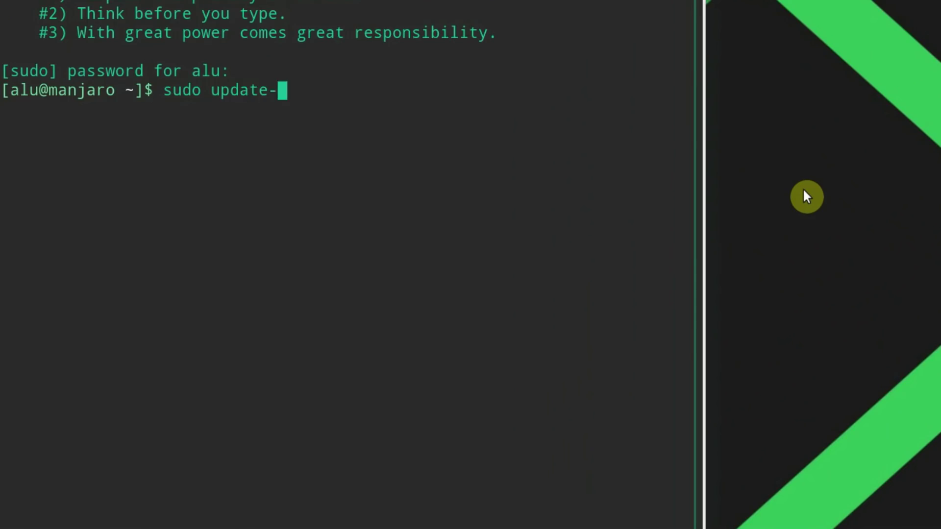
{"action": "key", "text": "Return"}
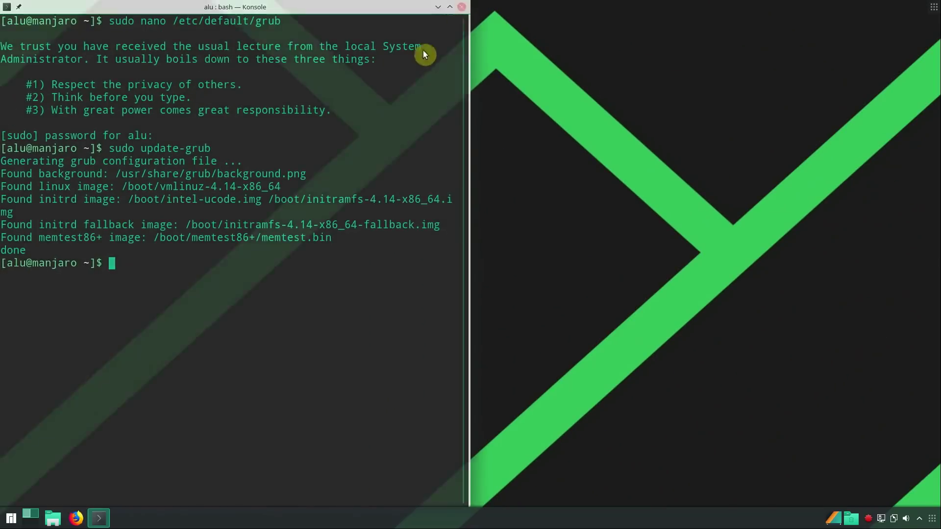
{"action": "key", "text": "ctrl+d"}
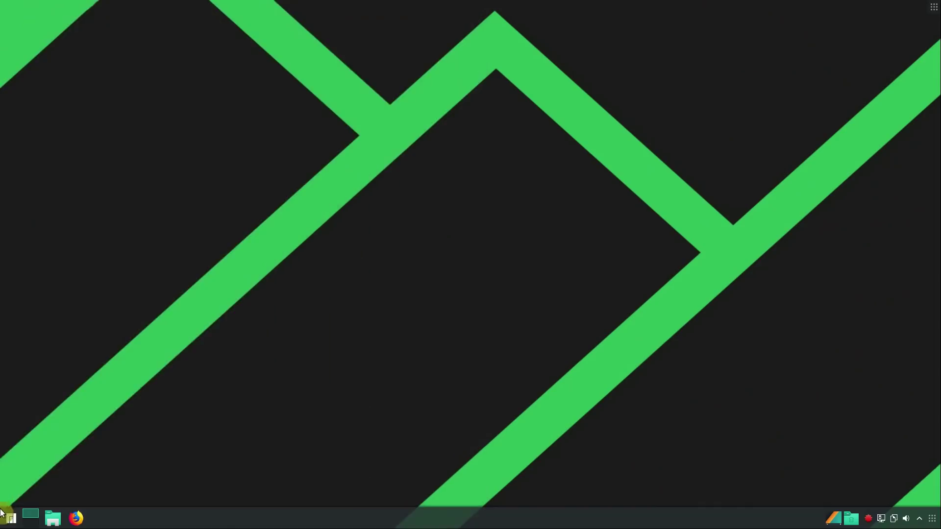
Step: Restart the system after regenerating the GRUB configuration
{"action": "left_click", "coordinate": [11, 518]}
{"action": "left_click", "coordinate": [54, 393]}
{"action": "left_click", "coordinate": [437, 302]}
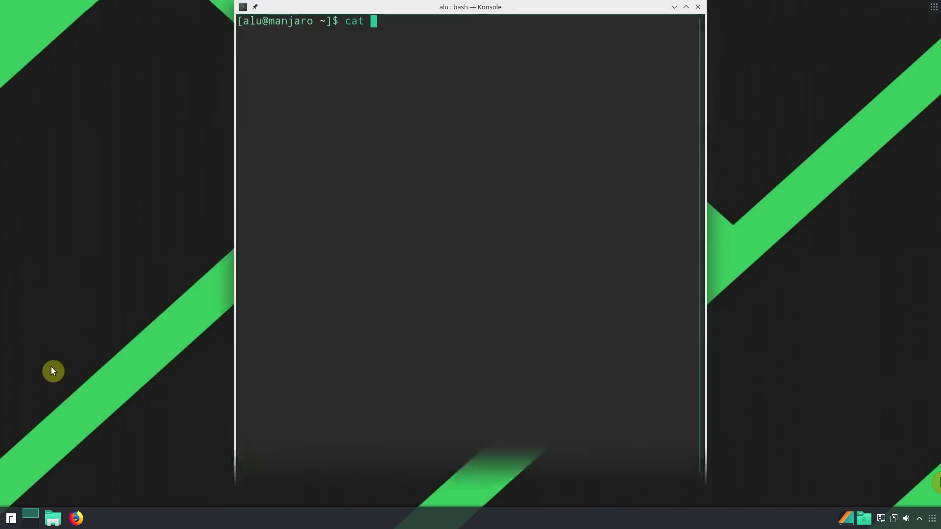
Step: Read the kernel's swappiness in the terminal with cat /proc/sys/vm/swappiness
{"action": "type", "text": "/proc/sys"}
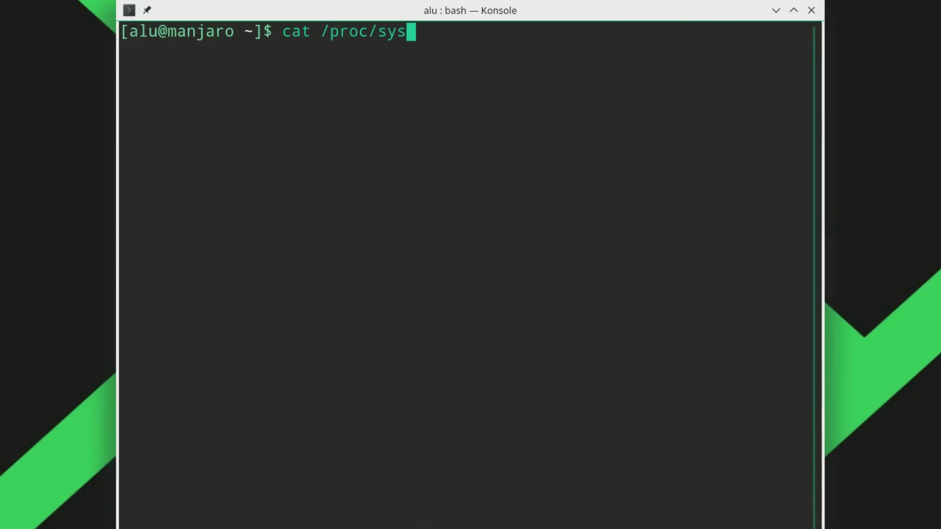
{"action": "type", "text": "/vm/sw"}
{"action": "key", "text": "Tab"}
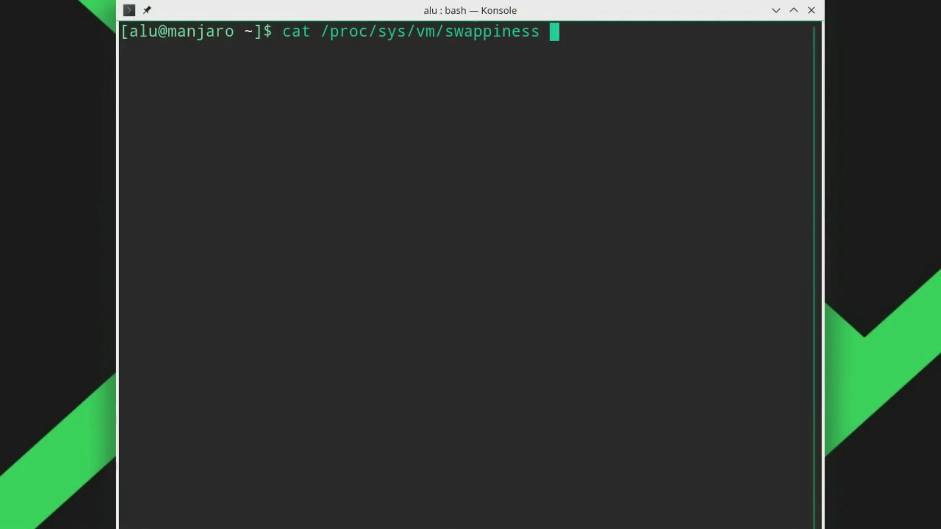
{"action": "key", "text": "Return"}
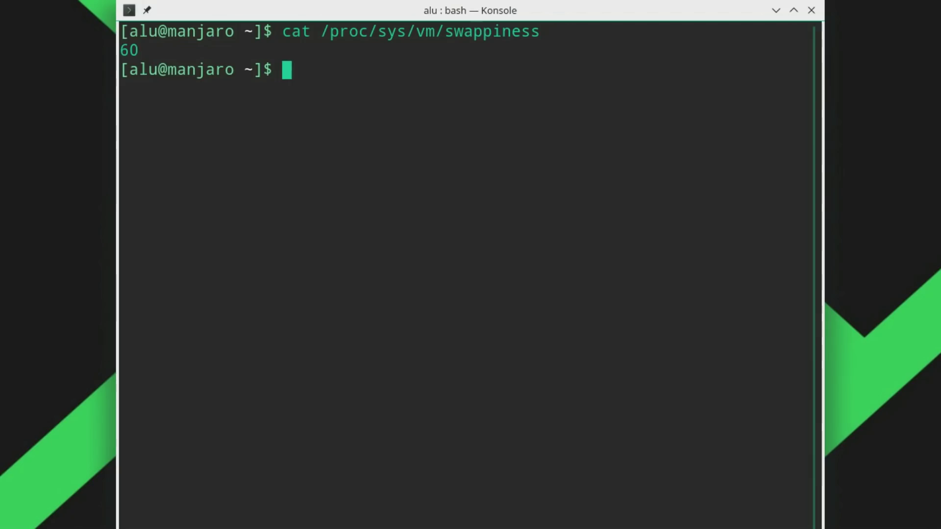
Step: Open /etc/sysctl.d/100-manjaro.conf with sudo nano, entering the account password at the prompt
{"action": "type", "text": "sudo "}
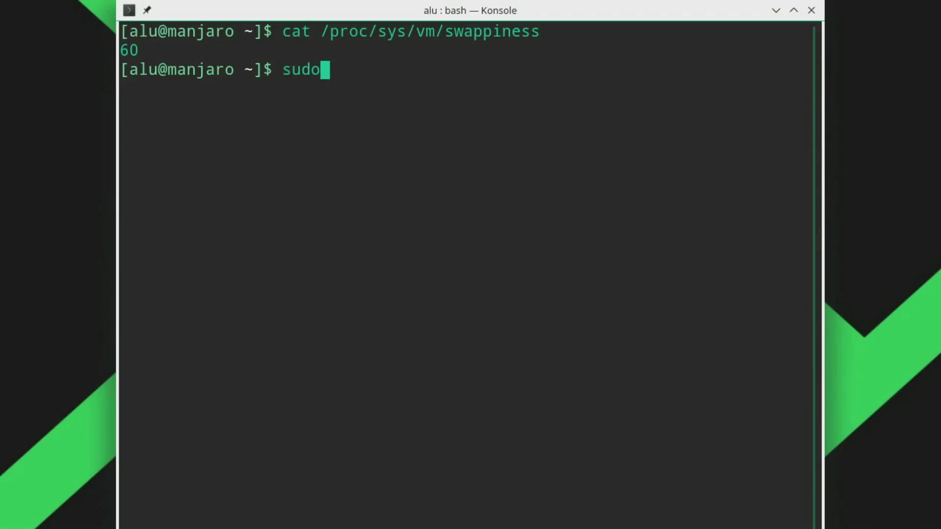
{"action": "type", "text": "nano "}
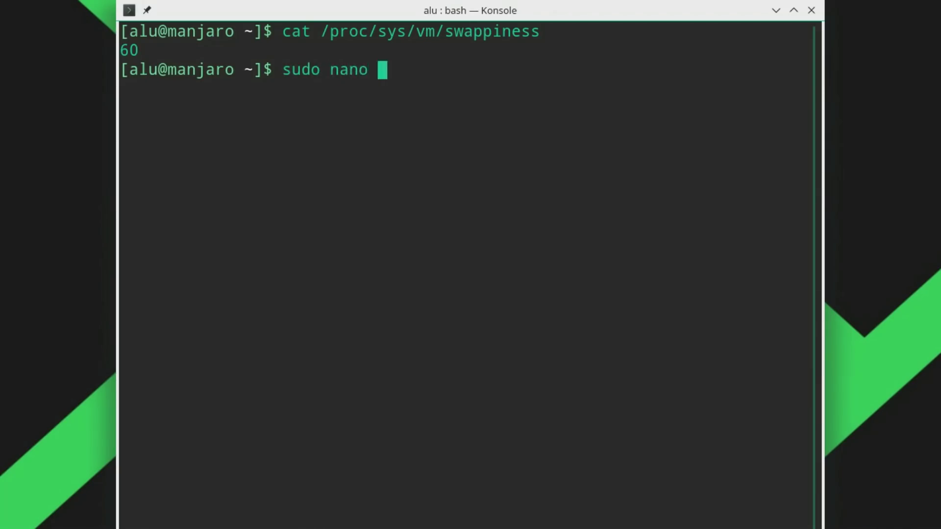
{"action": "type", "text": "/etc/sy"}
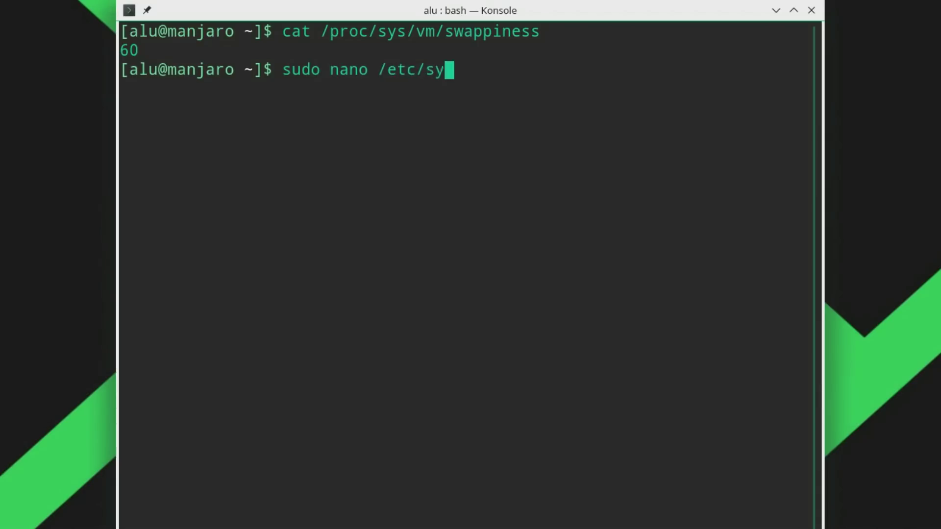
{"action": "type", "text": "sv"}
{"action": "key", "text": "BackSpace"}
{"action": "type", "text": "ctl.d/100-"}
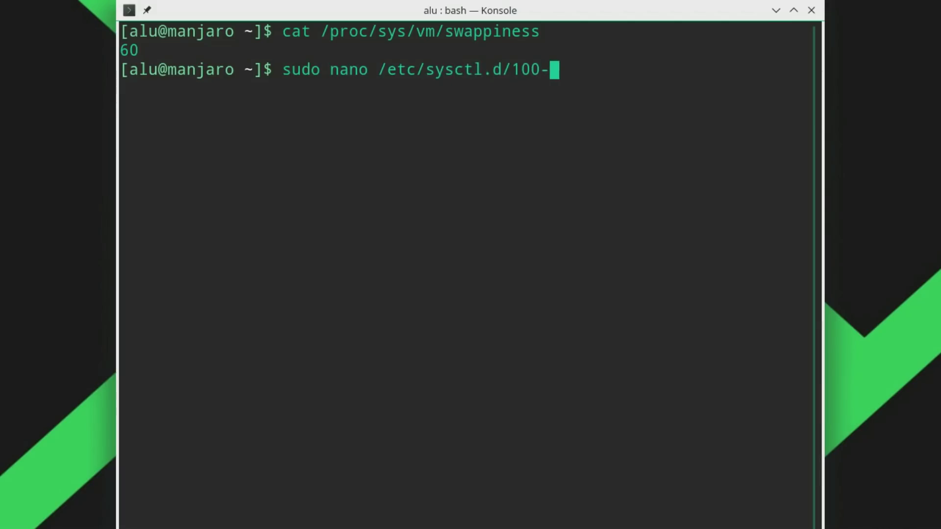
{"action": "type", "text": "manjaro.conf"}
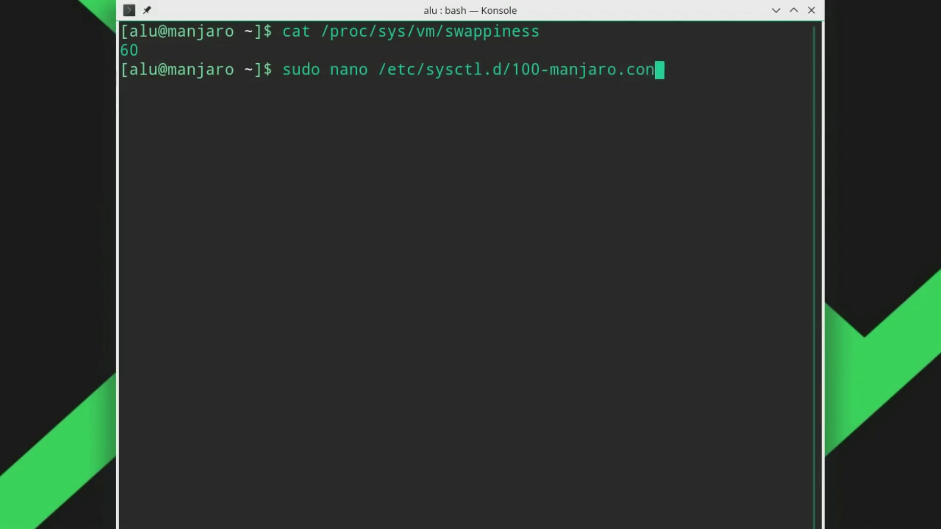
{"action": "key", "text": "Return"}
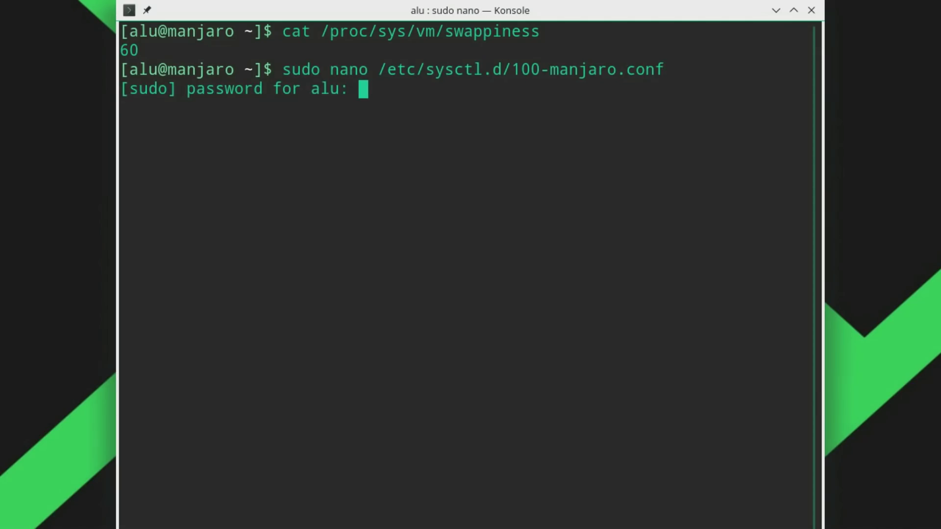
{"action": "key", "text": "Return"}
Step: Add the line vm.swappiness=10 to the configuration file, save it, and close nano and the terminal
{"action": "type", "text": "vm."}
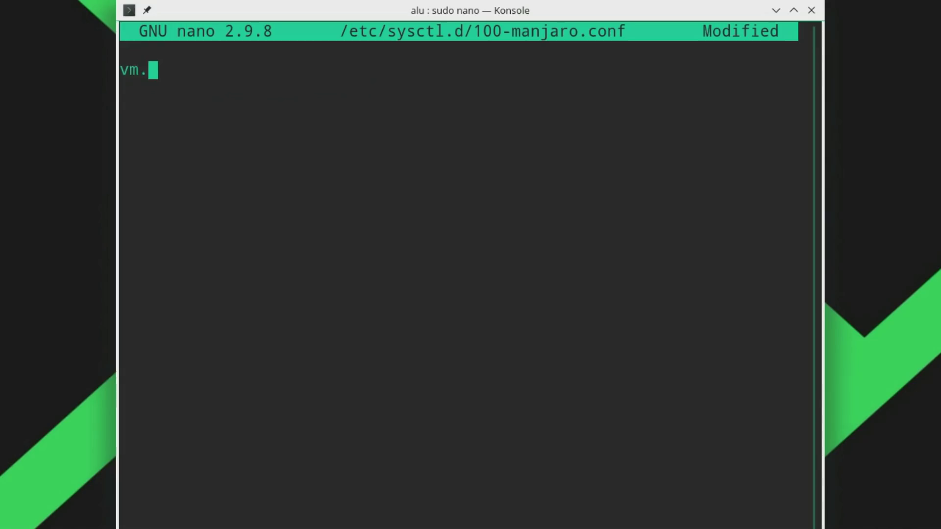
{"action": "type", "text": "swappin"}
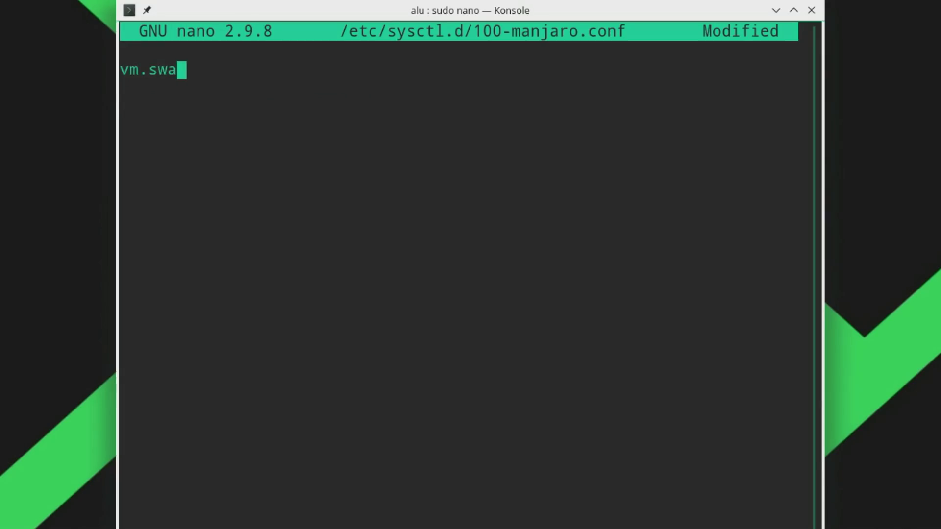
{"action": "type", "text": "ess=10"}
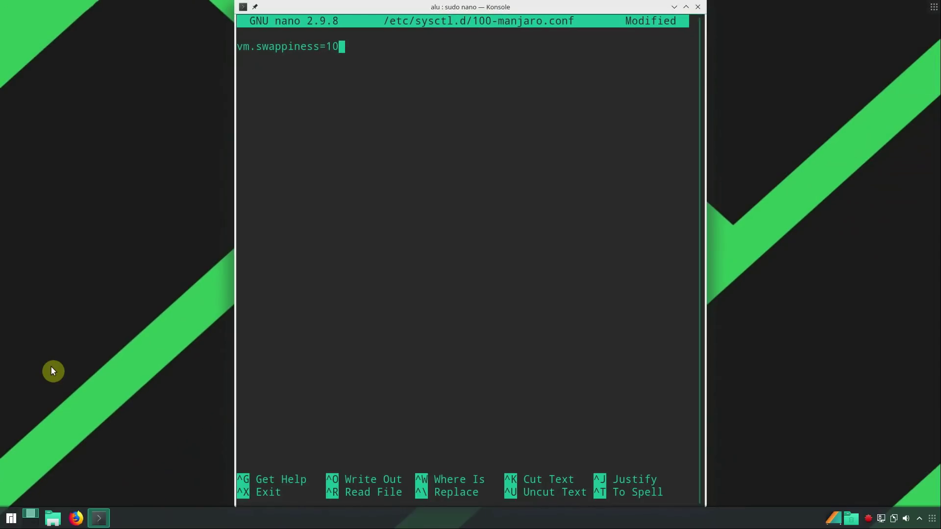
{"action": "key", "text": "ctrl+o"}
{"action": "key", "text": "Return"}
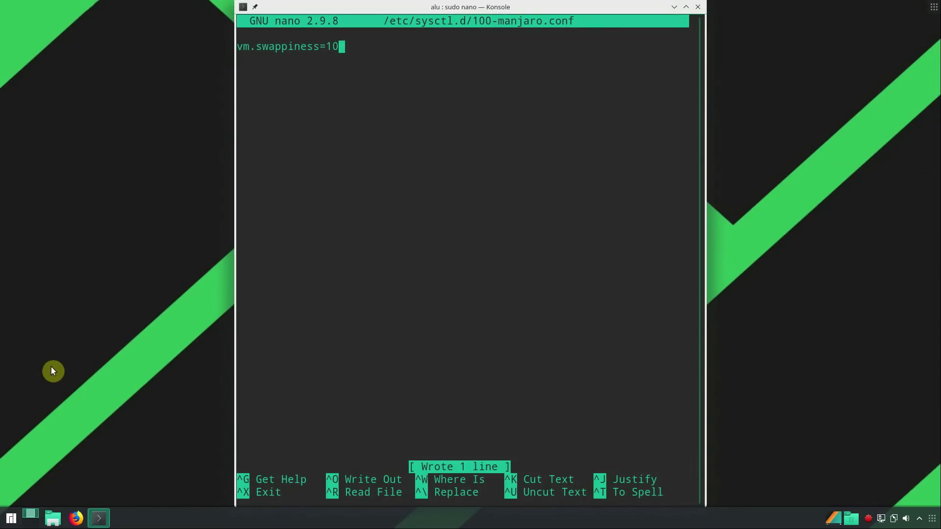
{"action": "key", "text": "ctrl+x"}
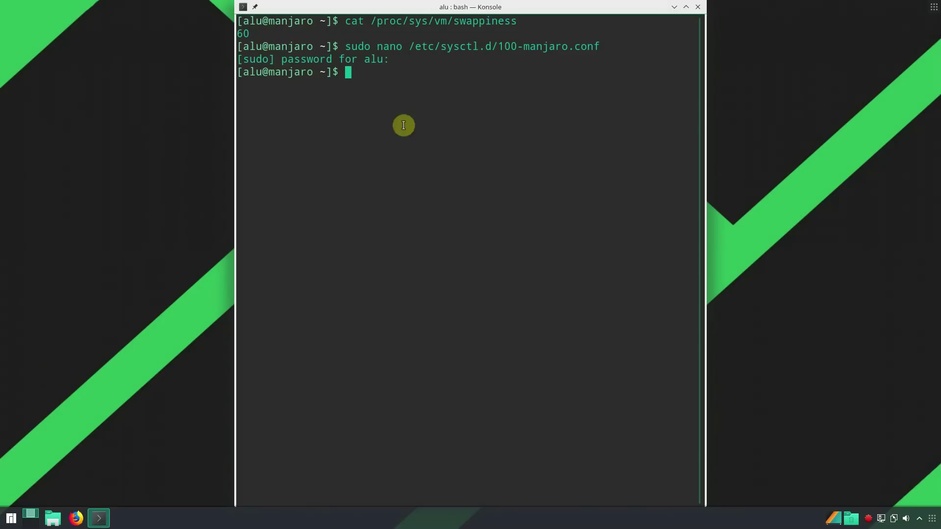
{"action": "left_click", "coordinate": [698, 13]}
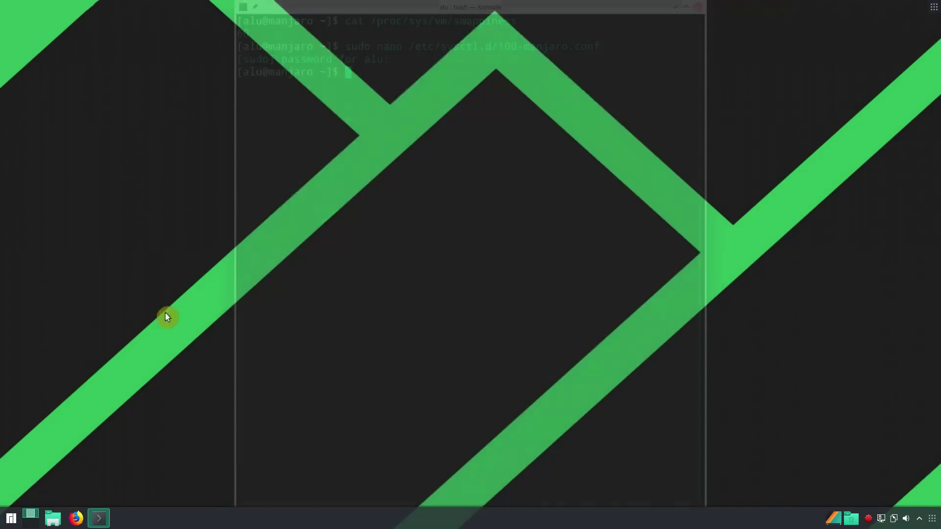
Step: Restart the system to apply the new swappiness configuration
{"action": "left_click", "coordinate": [10, 518]}
{"action": "left_click", "coordinate": [205, 488]}
{"action": "left_click", "coordinate": [134, 412]}
{"action": "key", "text": "Escape"}
Step: Recheck the swappiness in a new terminal with cat /proc/sys/vm/swappiness
{"action": "left_click", "coordinate": [9, 520]}
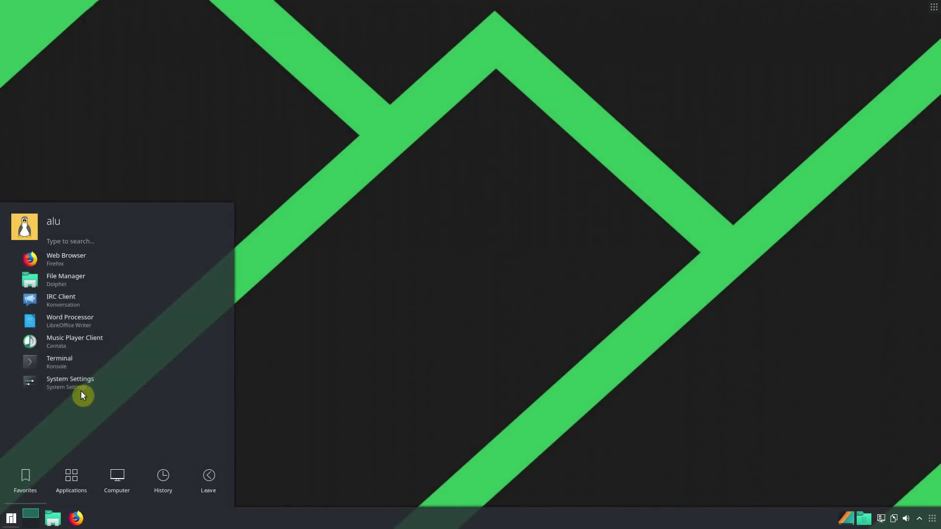
{"action": "left_click", "coordinate": [80, 367]}
{"action": "type", "text": "cat /proc/sys/vm/swappiness"}
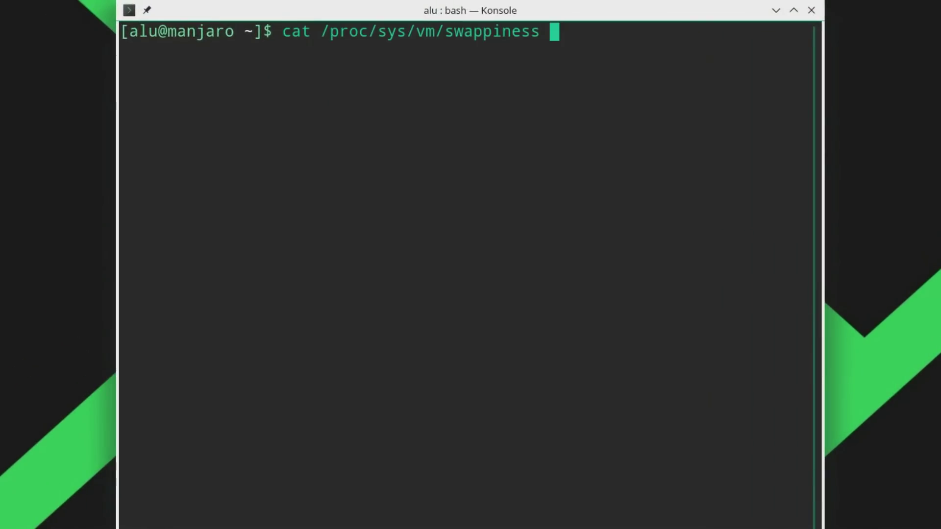
{"action": "key", "text": "Return"}
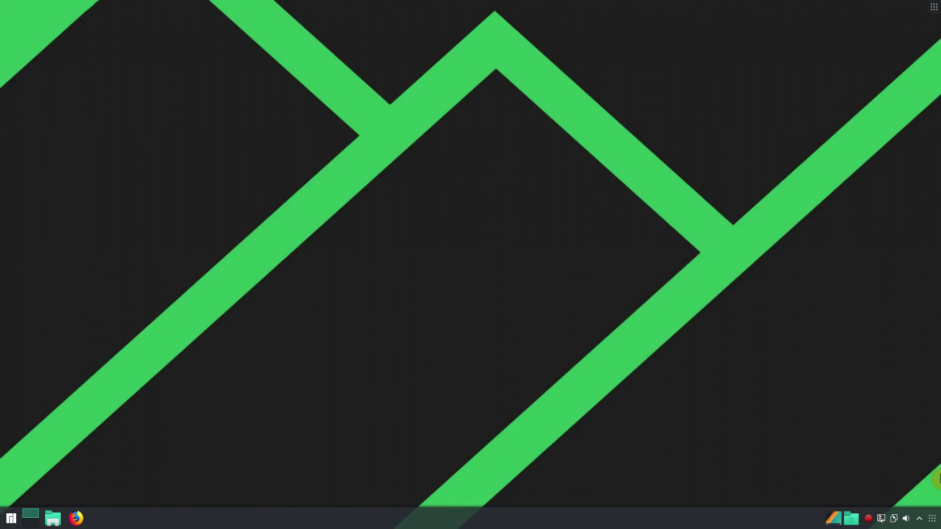
Step: Launch the Pamac package manager and search the packages for "gufw"
{"action": "left_click", "coordinate": [7, 523]}
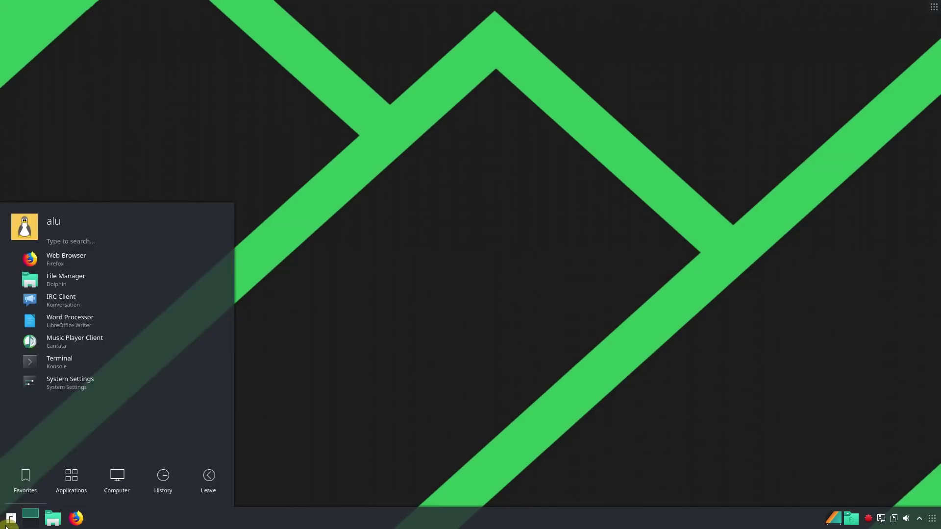
{"action": "type", "text": "pamac"}
{"action": "key", "text": "Return"}
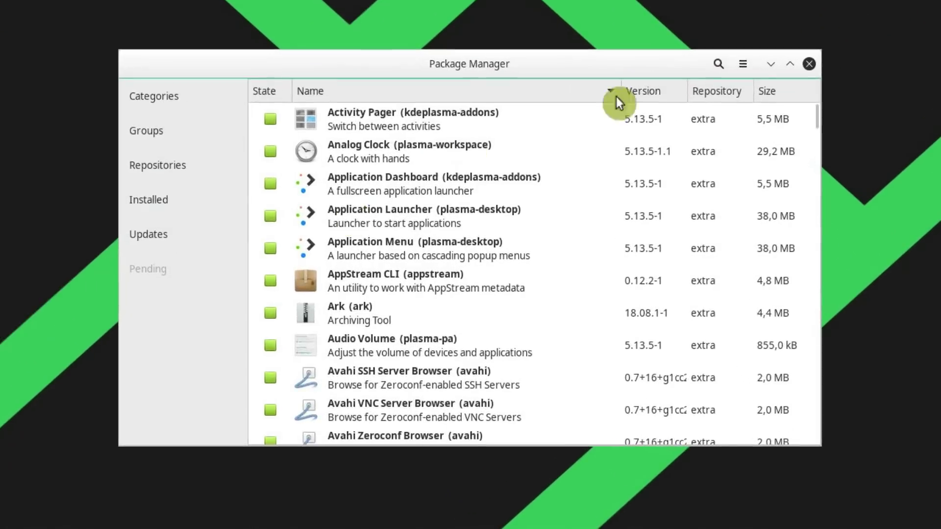
{"action": "left_click", "coordinate": [720, 65]}
{"action": "type", "text": "g"}
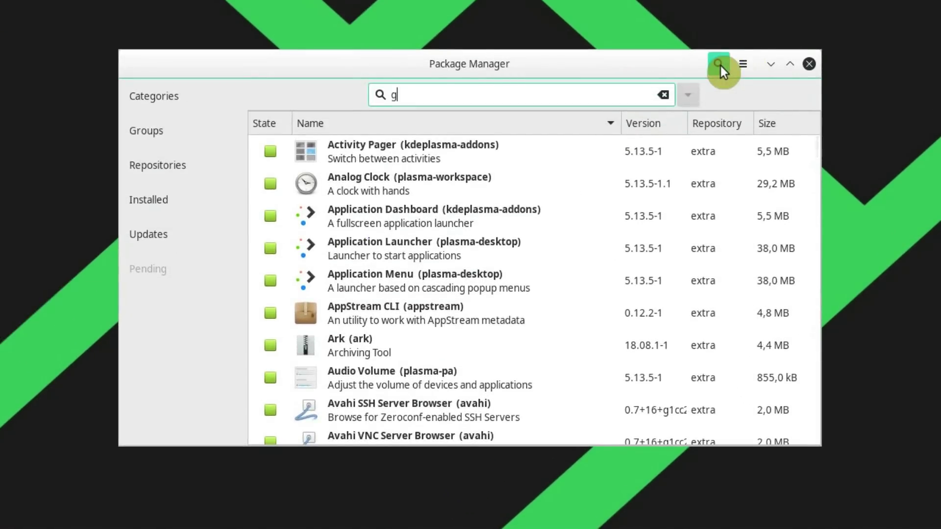
{"action": "type", "text": "ufw"}
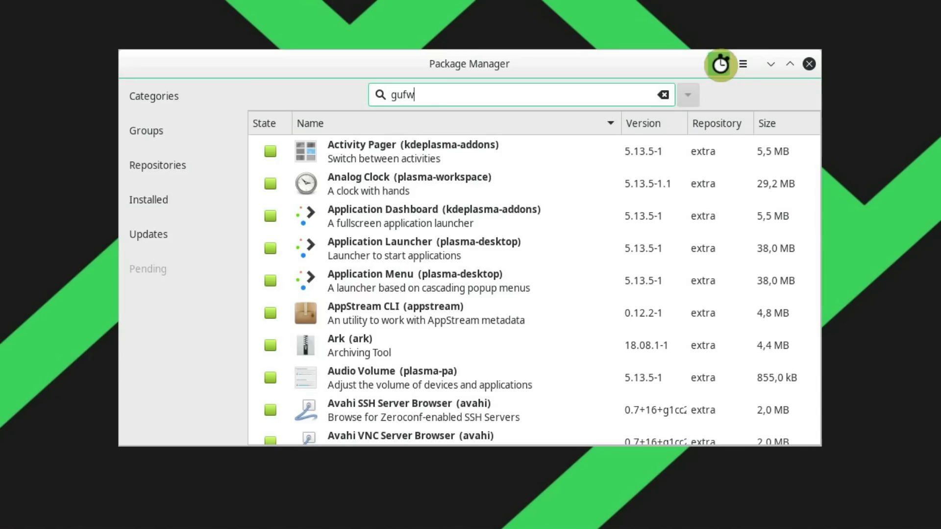
Step: Mark Firewall Configuration (gufw) for installation and apply the transaction
{"action": "left_click", "coordinate": [392, 152]}
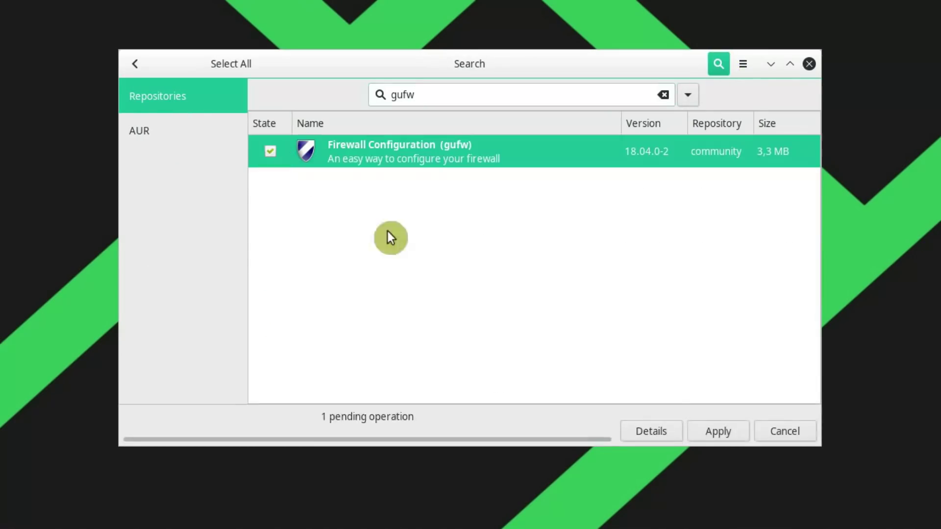
{"action": "left_click", "coordinate": [716, 433]}
{"action": "left_click", "coordinate": [653, 380]}
{"action": "key", "text": "Return"}
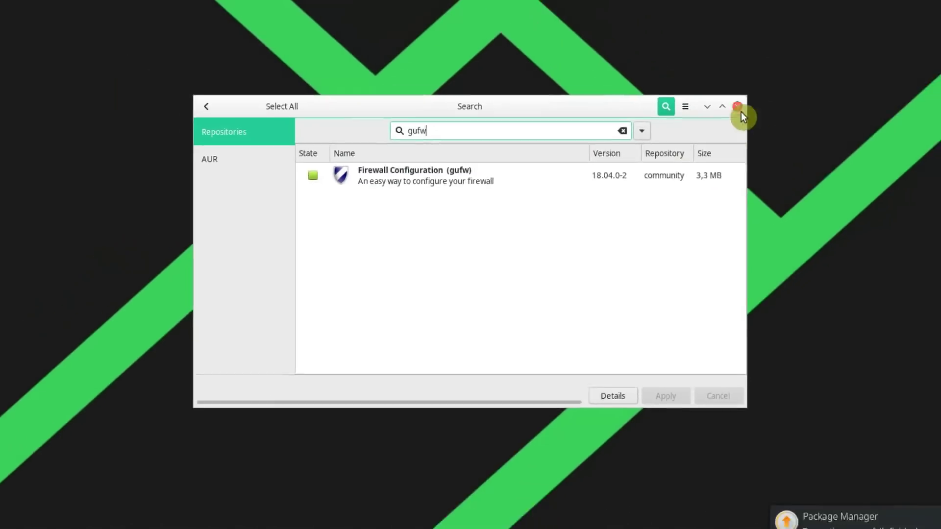
Step: Close the package manager, search the applications for "gufw" and try to launch Firewall Configuration, authenticating with the account password
{"action": "left_click", "coordinate": [809, 64]}
{"action": "left_click", "coordinate": [911, 483]}
{"action": "left_click", "coordinate": [10, 519]}
{"action": "type", "text": "gufw"}
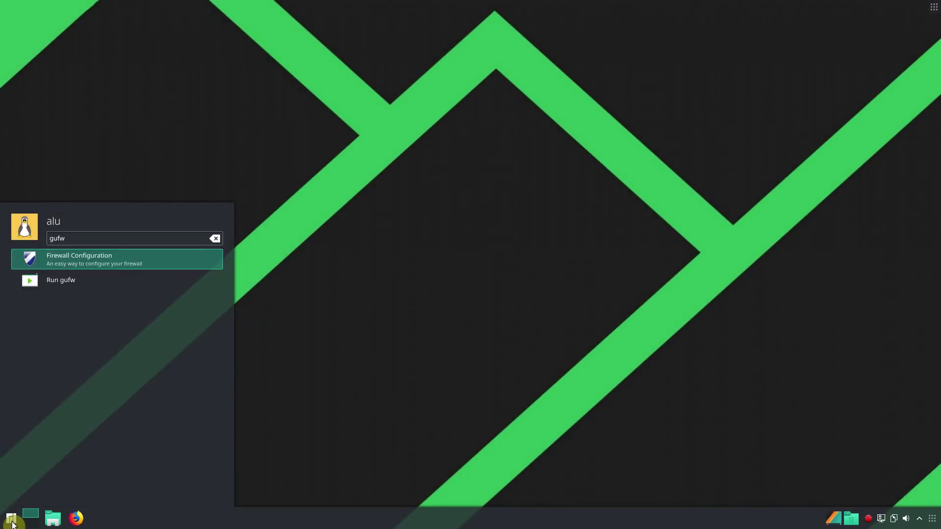
{"action": "key", "text": "Return"}
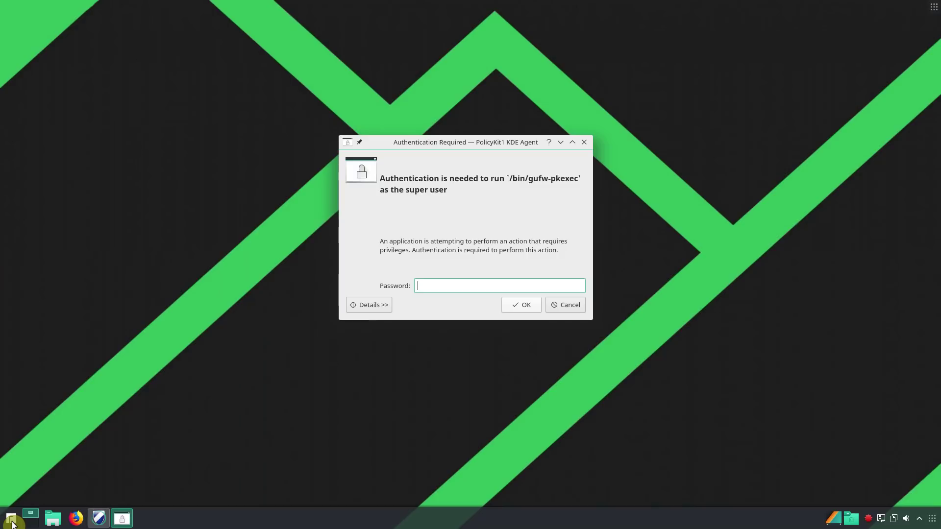
{"action": "type", "text": "****"}
{"action": "key", "text": "Return"}
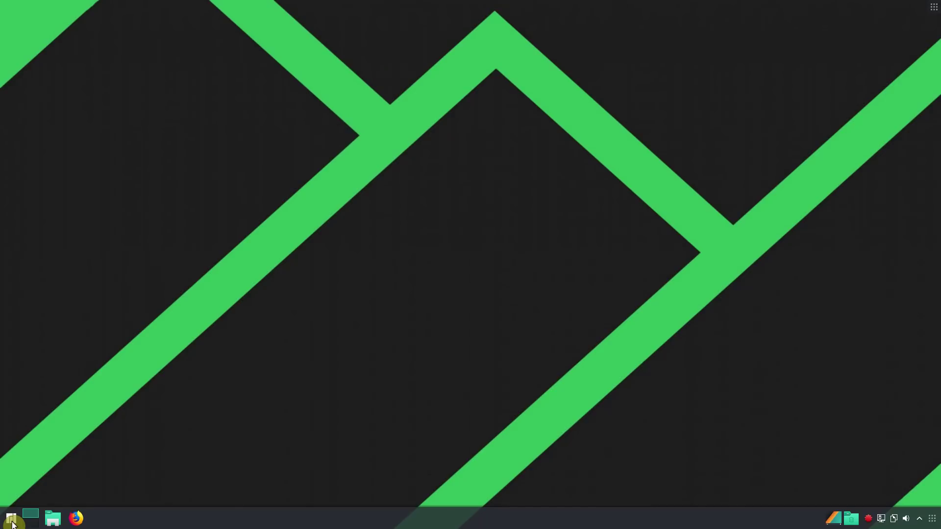
Step: Run gufw from a new terminal with the account password, examine its output and clear the terminal
{"action": "left_click", "coordinate": [12, 523]}
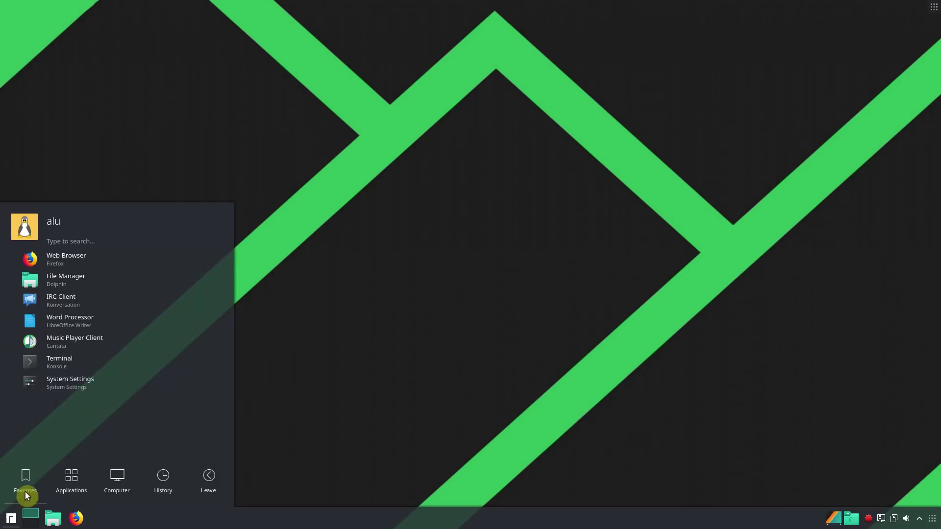
{"action": "left_click", "coordinate": [79, 364]}
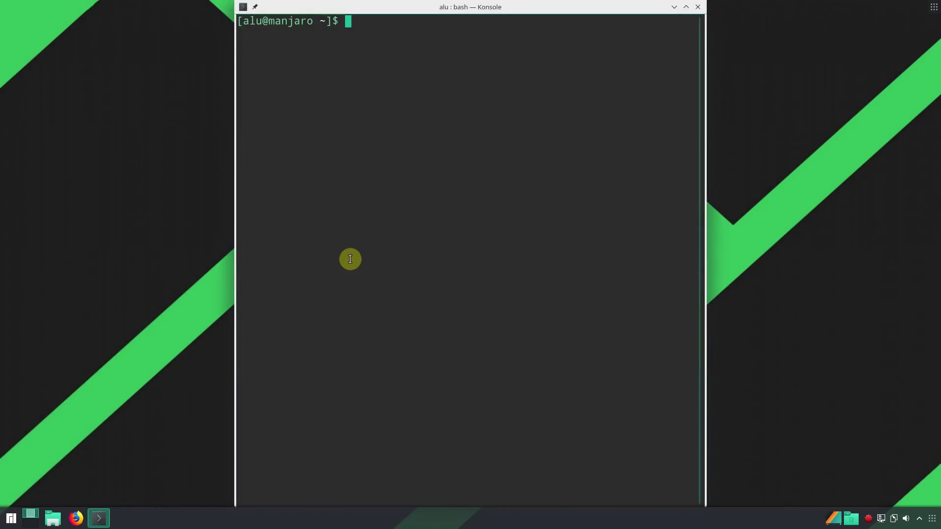
{"action": "type", "text": "gufw"}
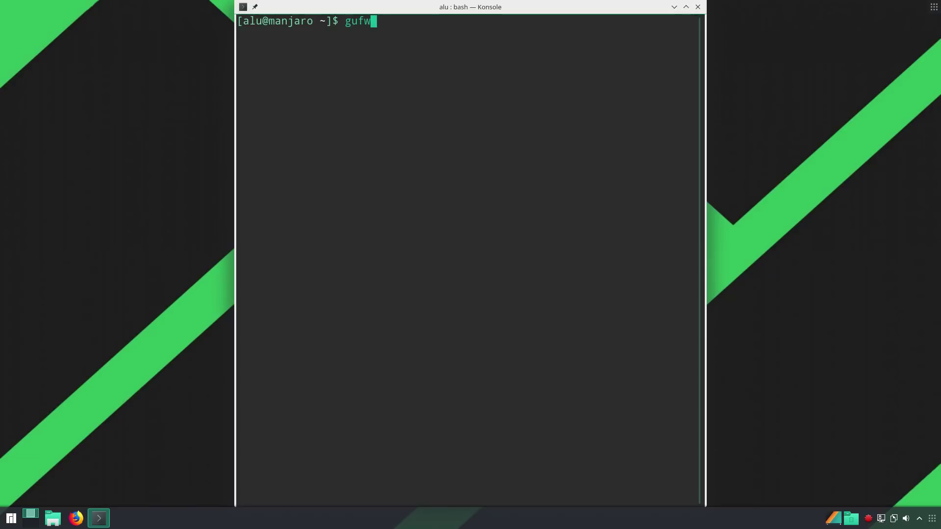
{"action": "key", "text": "Return"}
{"action": "type", "text": "*****"}
{"action": "key", "text": "Return"}
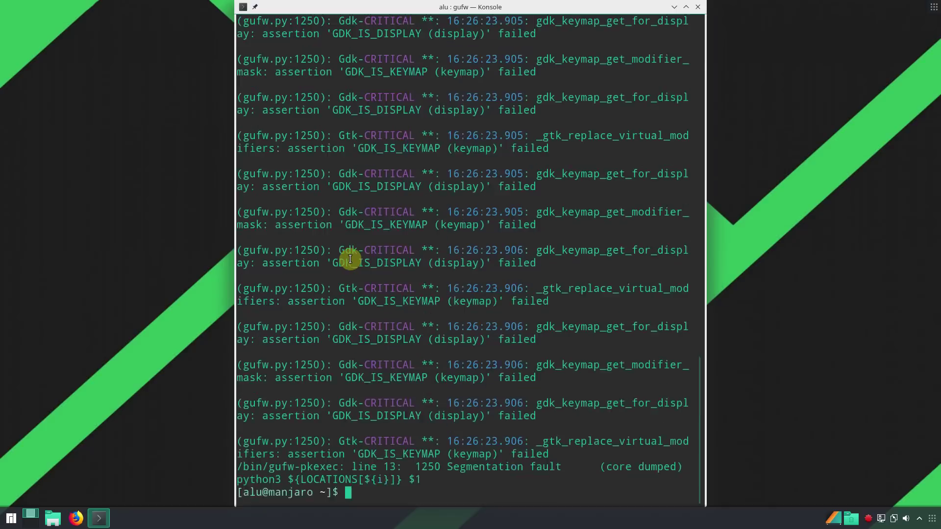
{"action": "scroll", "coordinate": [350, 259], "scroll_direction": "up", "scroll_amount": 10}
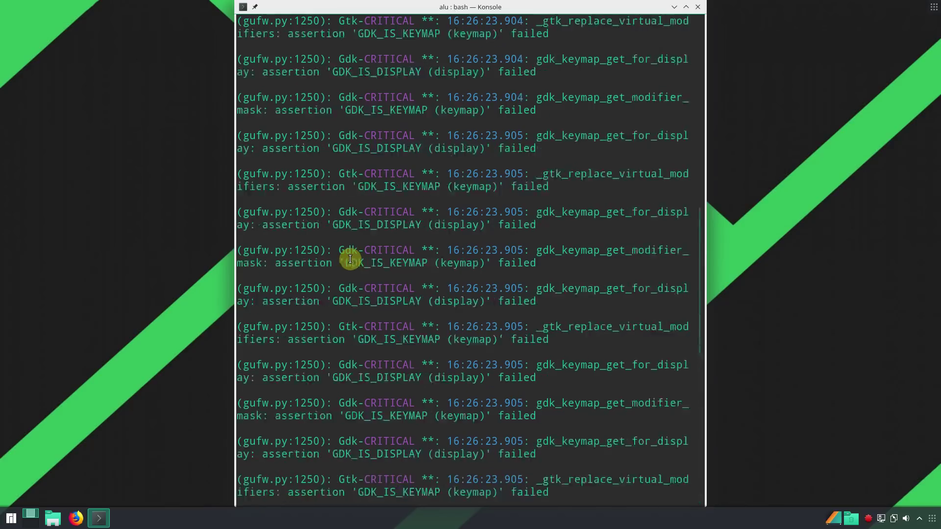
{"action": "scroll", "coordinate": [350, 258], "scroll_direction": "down", "scroll_amount": 10}
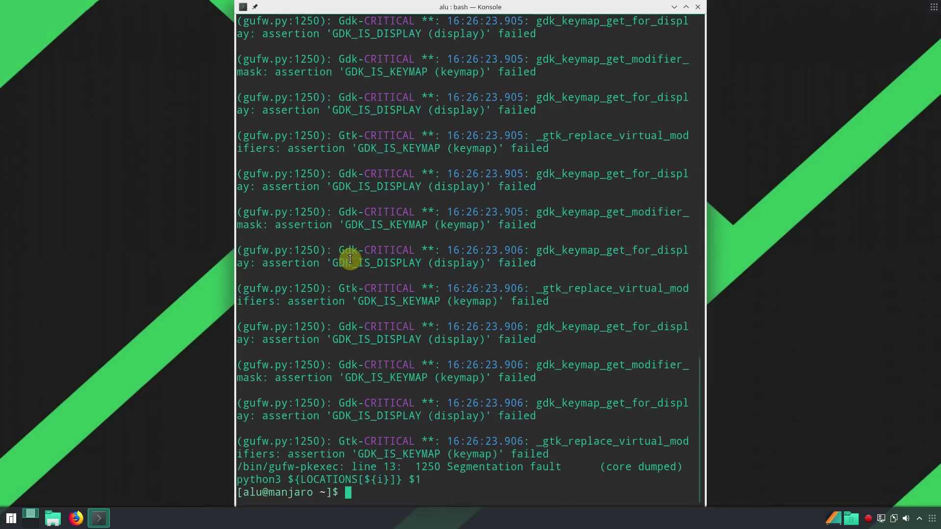
{"action": "key", "text": "ctrl+l"}
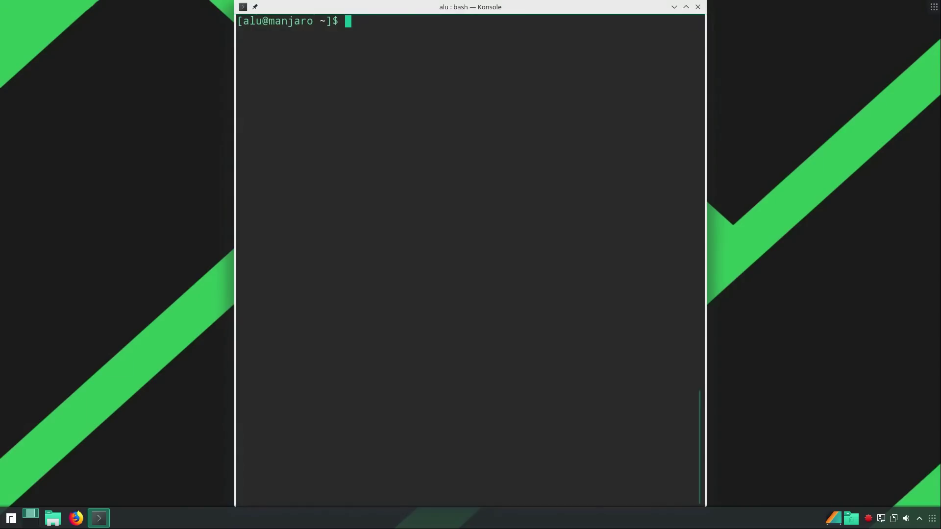
Step: Open /bin/gufw in nano with sudo, authenticating with the account password
{"action": "type", "text": "sudo nna"}
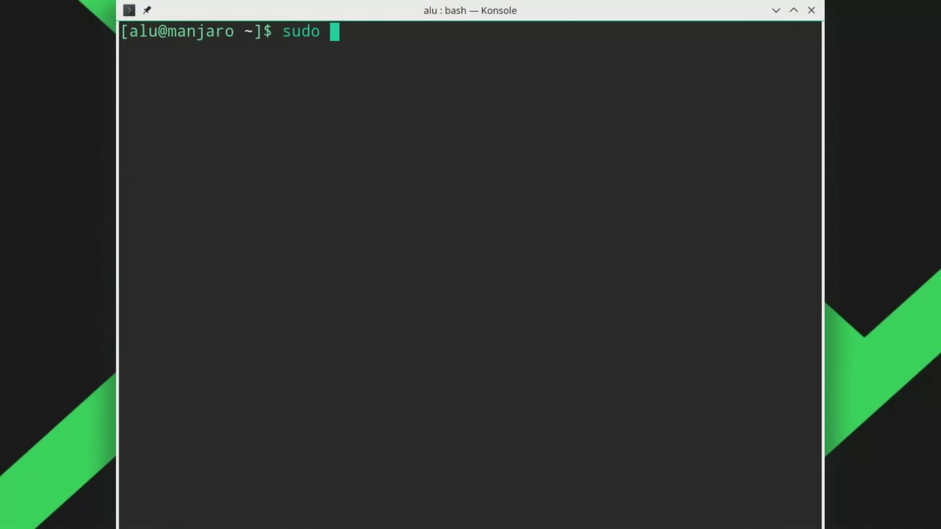
{"action": "key", "text": "BackSpace"}
{"action": "key", "text": "BackSpace"}
{"action": "type", "text": "an"}
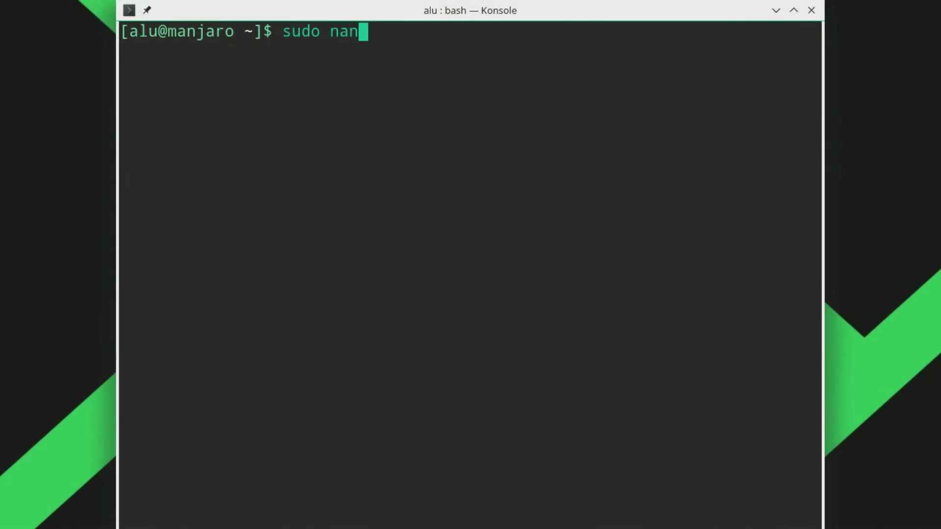
{"action": "type", "text": "o /bin"}
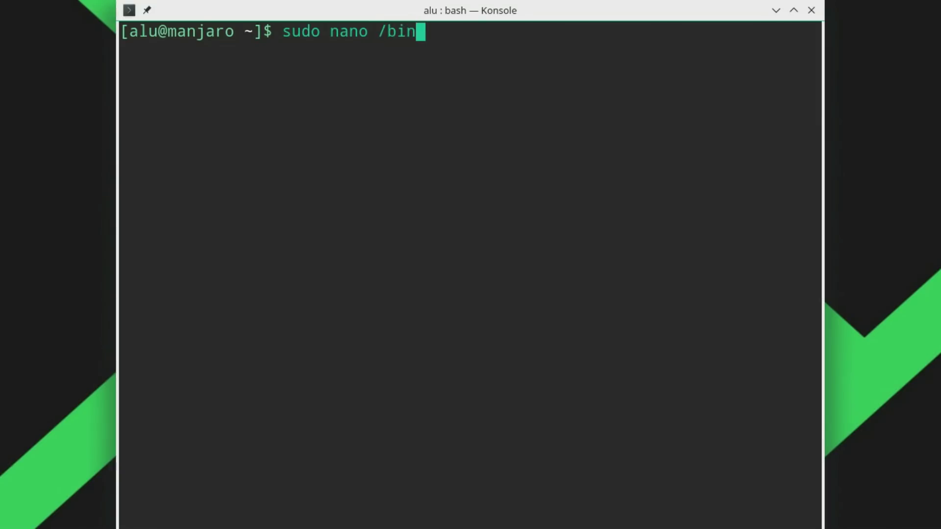
{"action": "type", "text": "/gufw"}
{"action": "key", "text": "Return"}
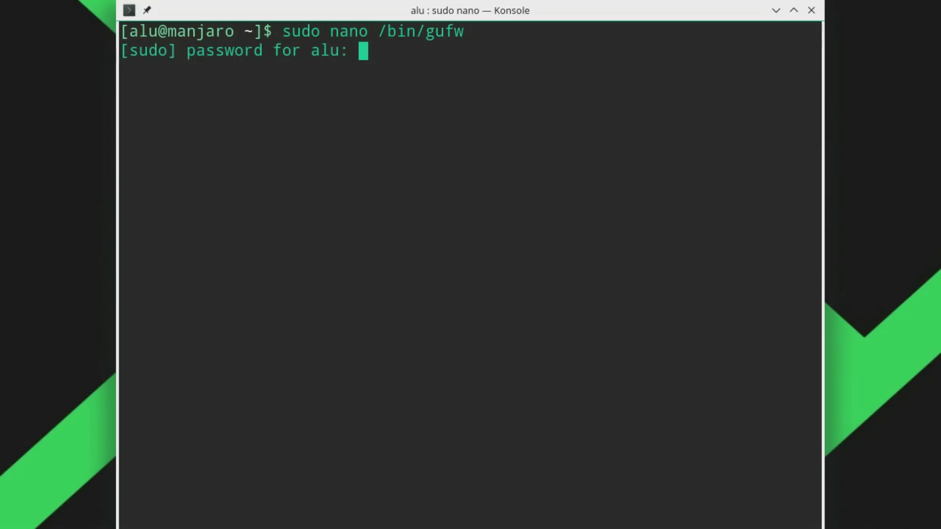
{"action": "key", "text": "Return"}
Step: Begin a new line containing kdesu below the pkexec line of the script
{"action": "key", "text": "Down"}
{"action": "key", "text": "Down"}
{"action": "key", "text": "Down"}
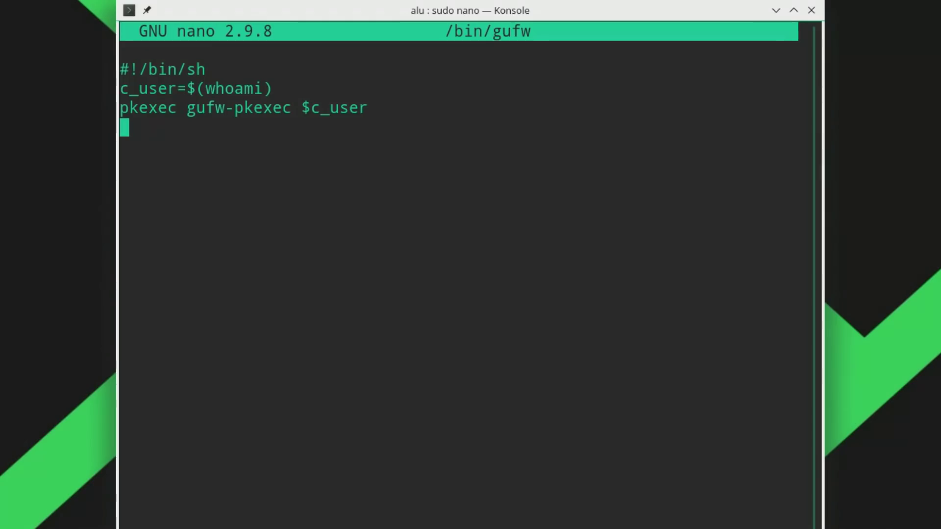
{"action": "type", "text": "kde"}
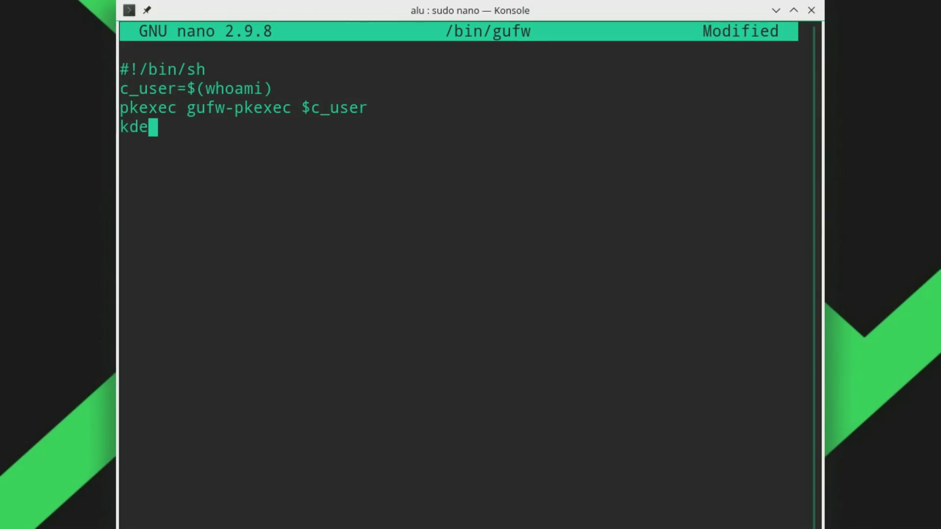
{"action": "type", "text": "su"}
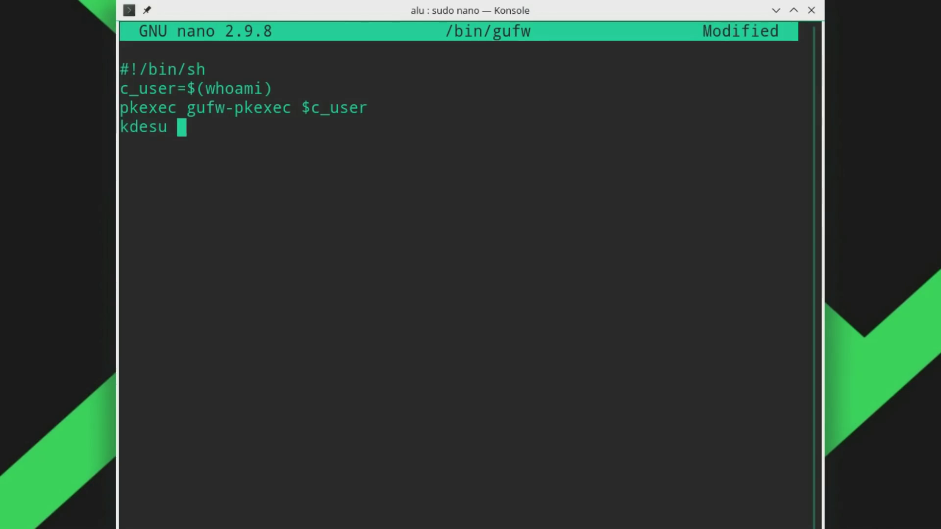
{"action": "key", "text": "Return"}
{"action": "type", "text": "gksudo"}
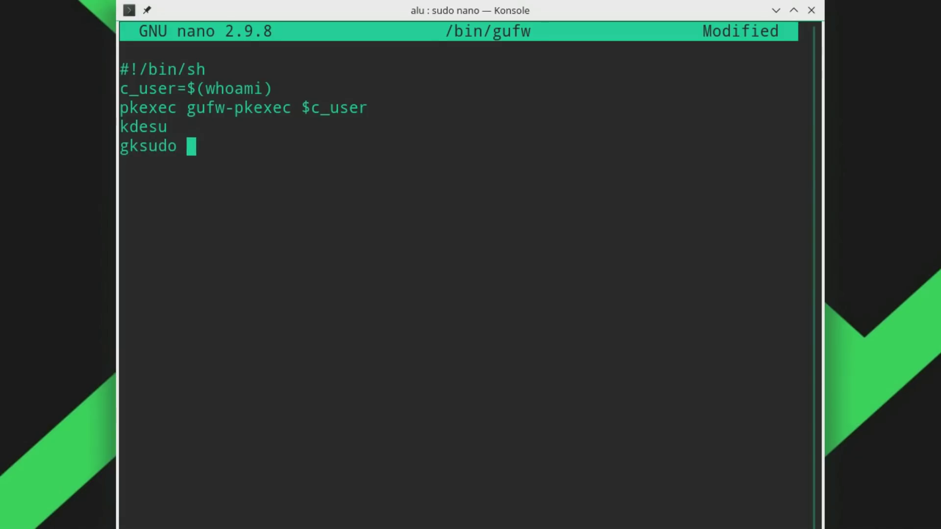
{"action": "double_click", "coordinate": [151, 127]}
{"action": "left_click", "coordinate": [122, 150]}
{"action": "left_click_drag", "start_coordinate": [121, 150], "coordinate": [172, 181]}
{"action": "left_click", "coordinate": [145, 146]}
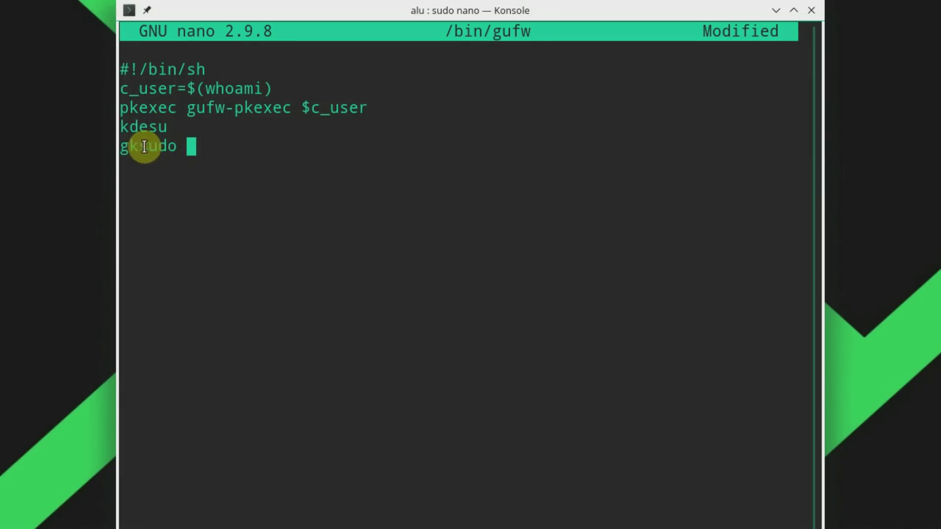
{"action": "double_click", "coordinate": [144, 146]}
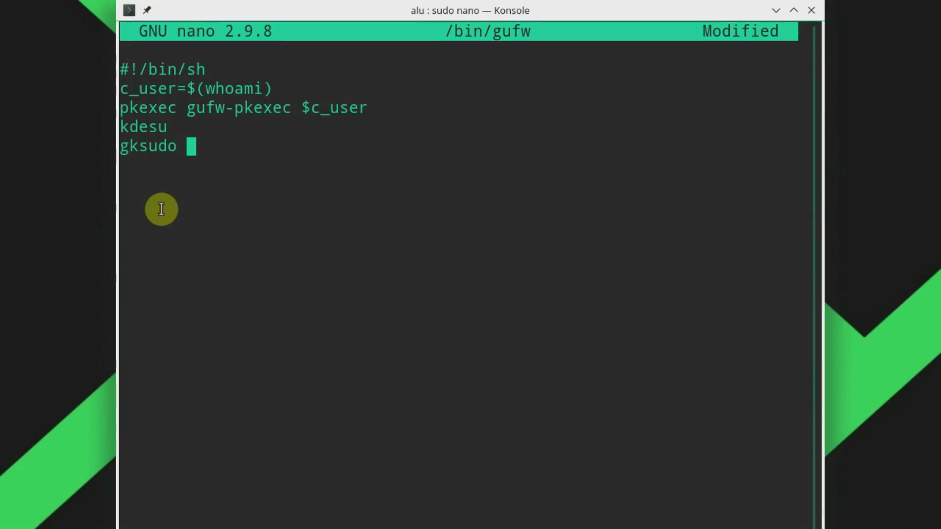
{"action": "key", "text": "BackSpace"}
{"action": "key", "text": "BackSpace"}
{"action": "key", "text": "BackSpace"}
{"action": "key", "text": "BackSpace"}
{"action": "key", "text": "BackSpace"}
{"action": "key", "text": "BackSpace"}
{"action": "key", "text": "BackSpace"}
{"action": "key", "text": "BackSpace"}
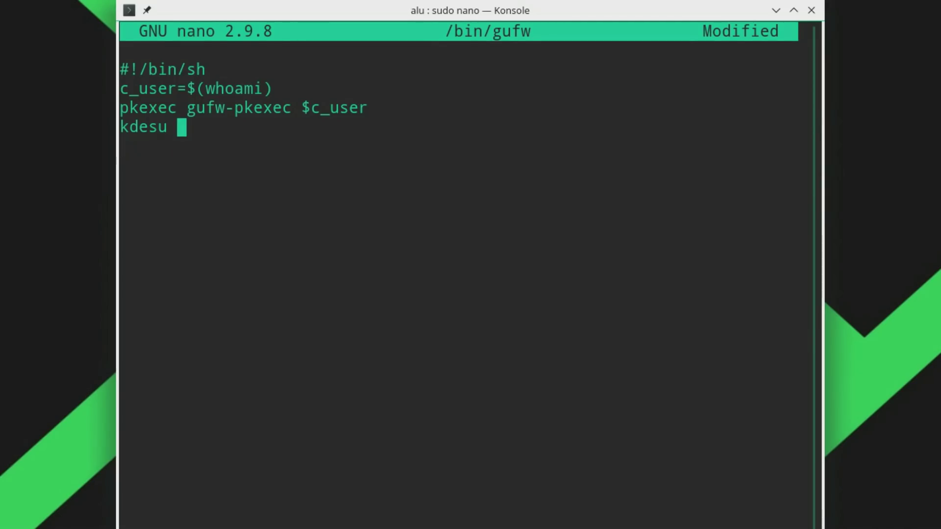
Step: Complete the kdesu line with "python3 /usr/lib/python3.7/site-packages/gufw/gufw.py", then save /bin/gufw and exit nano
{"action": "type", "text": "python3"}
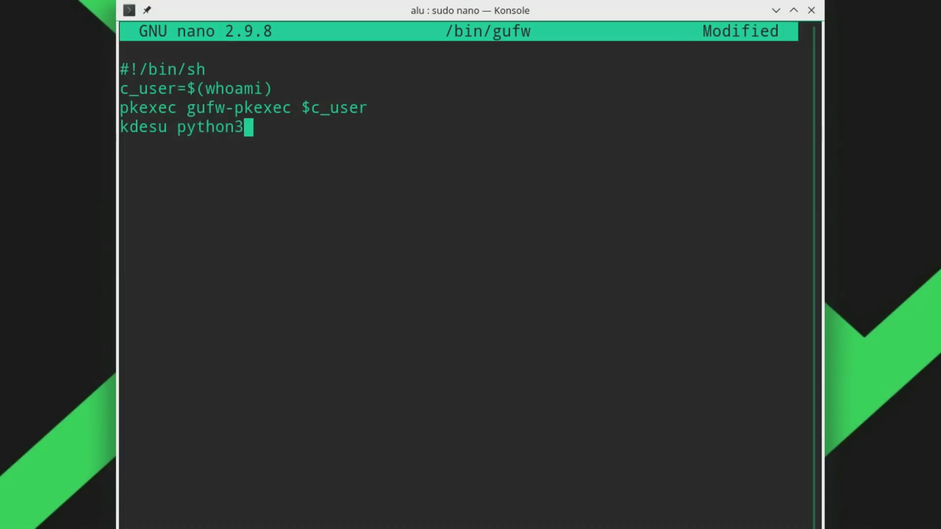
{"action": "type", "text": " /usr/li"}
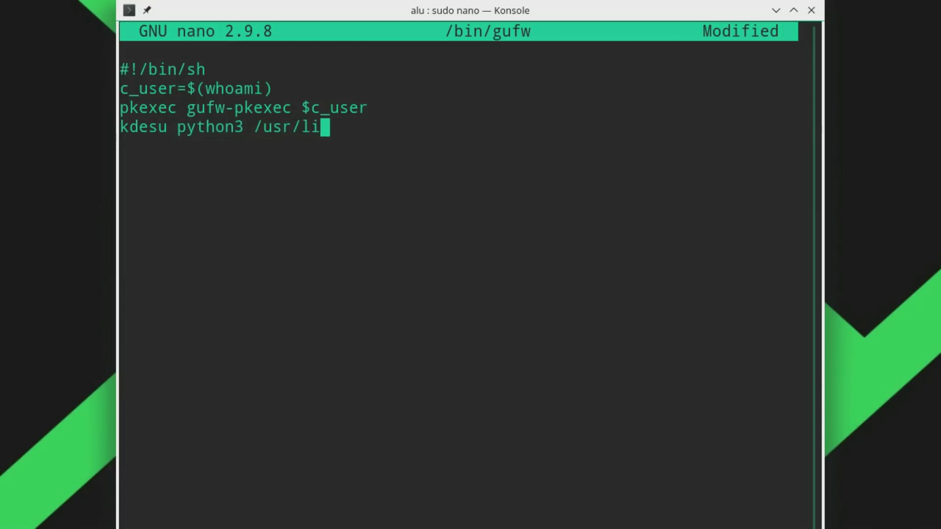
{"action": "type", "text": "b/pytho"}
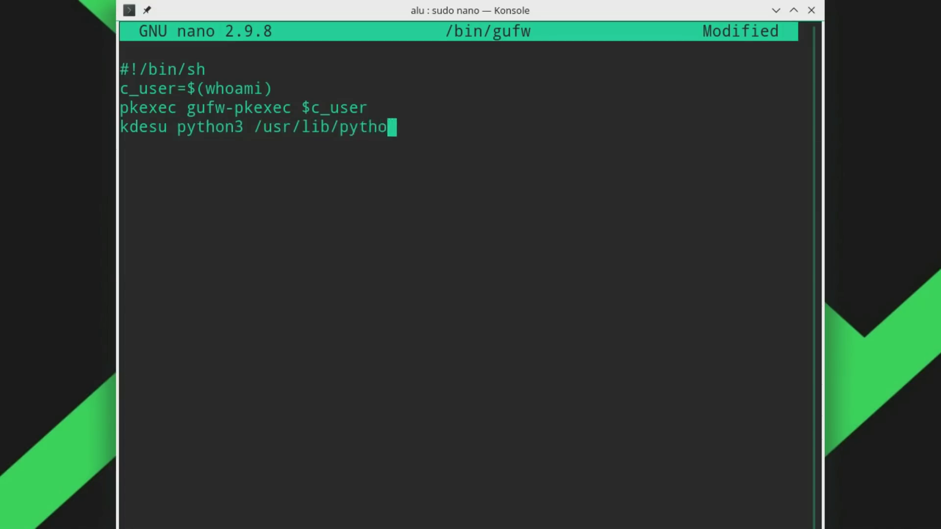
{"action": "type", "text": "n3.7"}
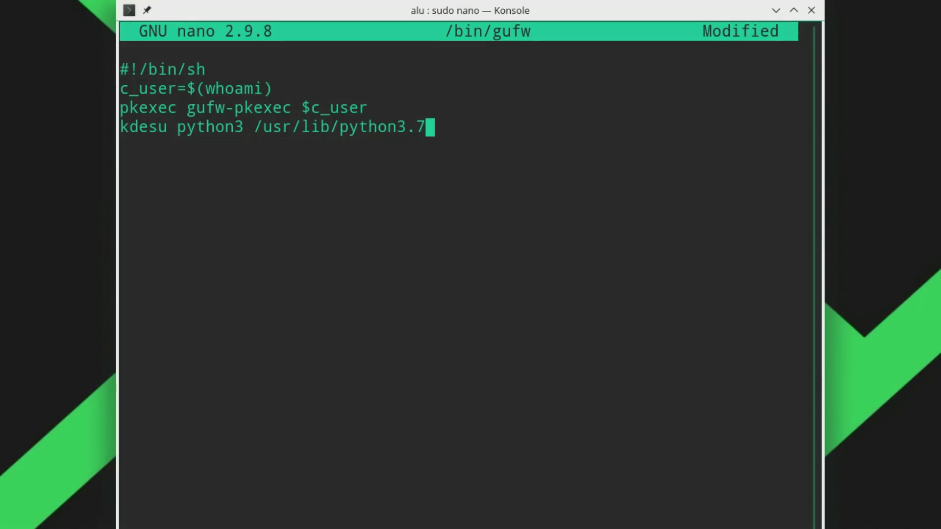
{"action": "type", "text": "/site"}
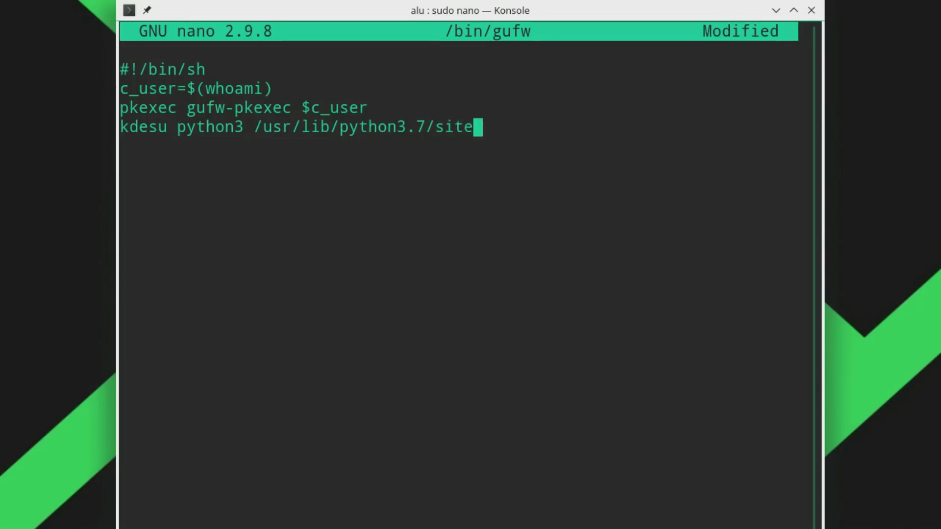
{"action": "type", "text": "-packages/gufw"}
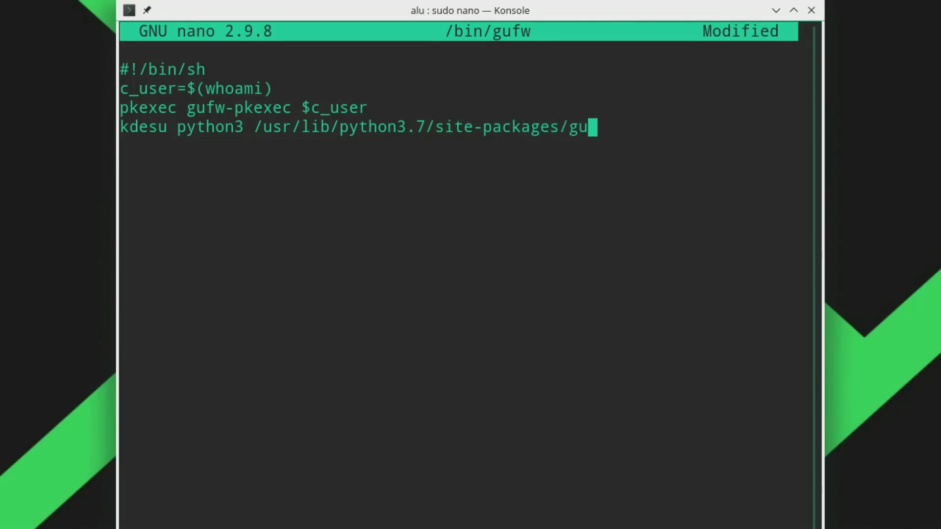
{"action": "type", "text": "/gufw.py"}
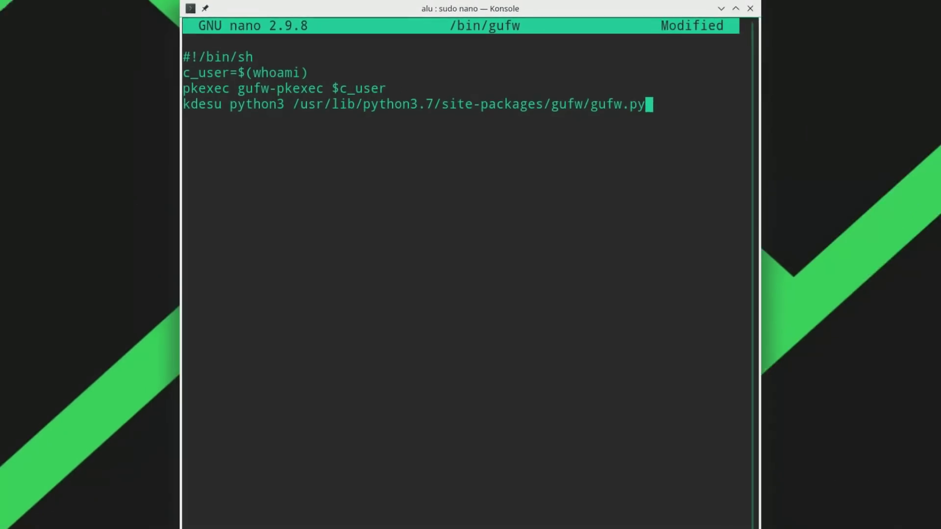
{"action": "key", "text": "ctrl+o"}
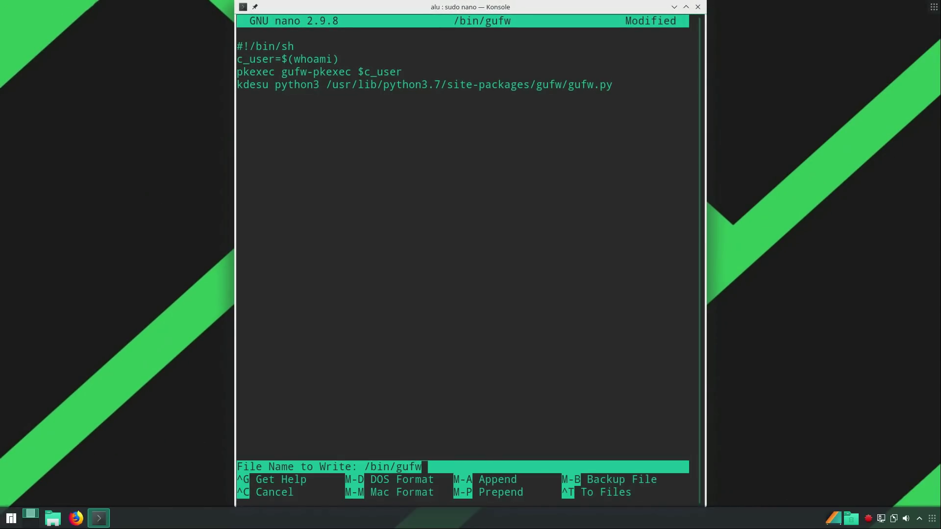
{"action": "key", "text": "Return"}
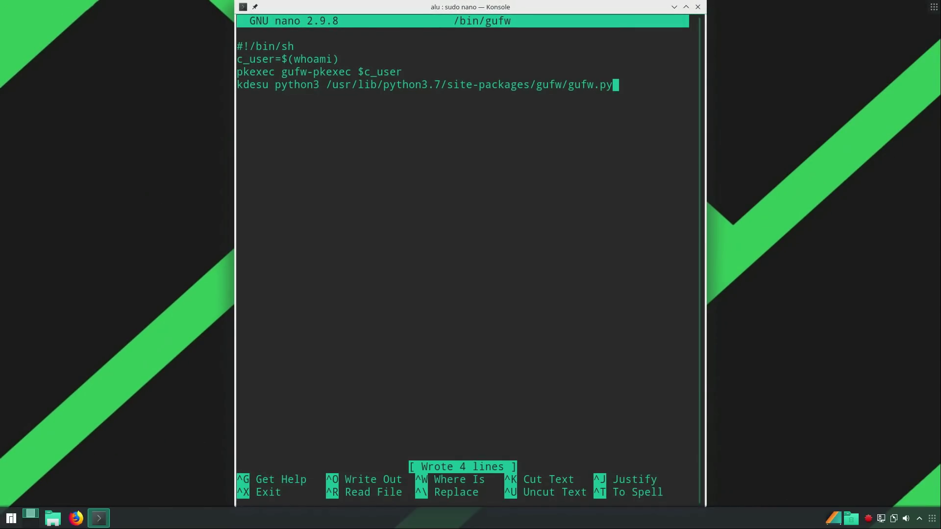
{"action": "key", "text": "ctrl+x"}
Step: Run gufw again from the terminal with the account password, minimize the terminal and close the Firewall window
{"action": "type", "text": "gufw"}
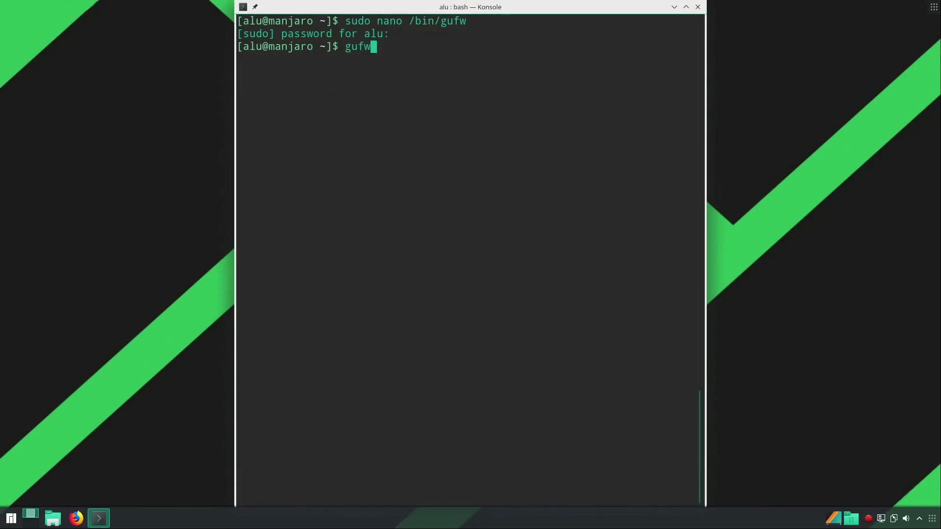
{"action": "key", "text": "Return"}
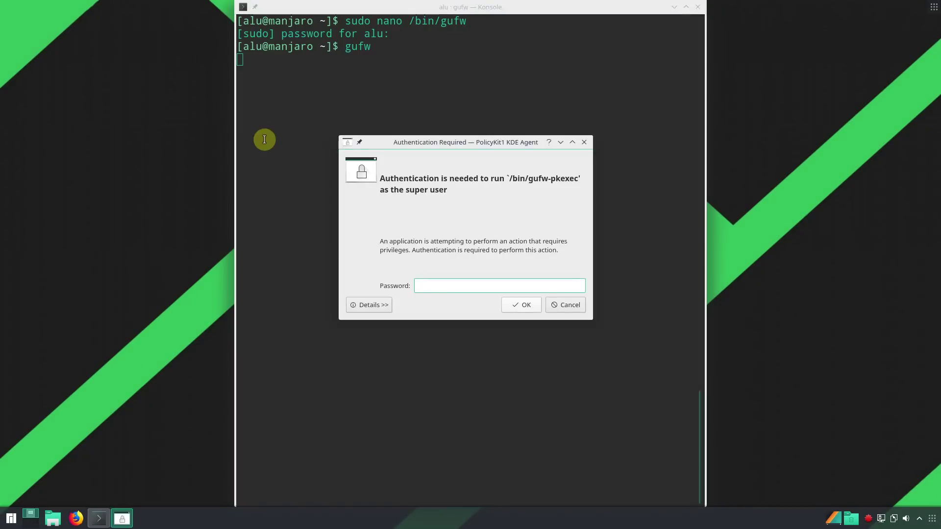
{"action": "type", "text": "****"}
{"action": "key", "text": "Return"}
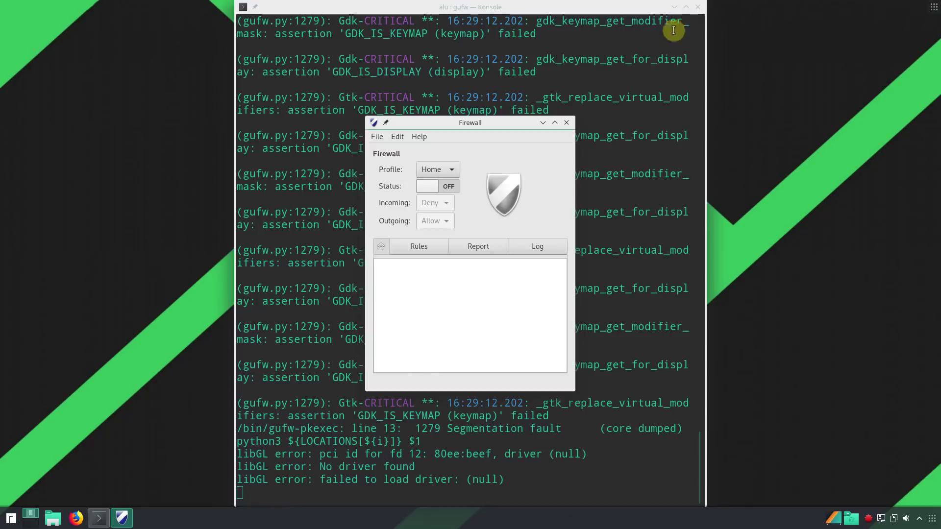
{"action": "left_click", "coordinate": [675, 8]}
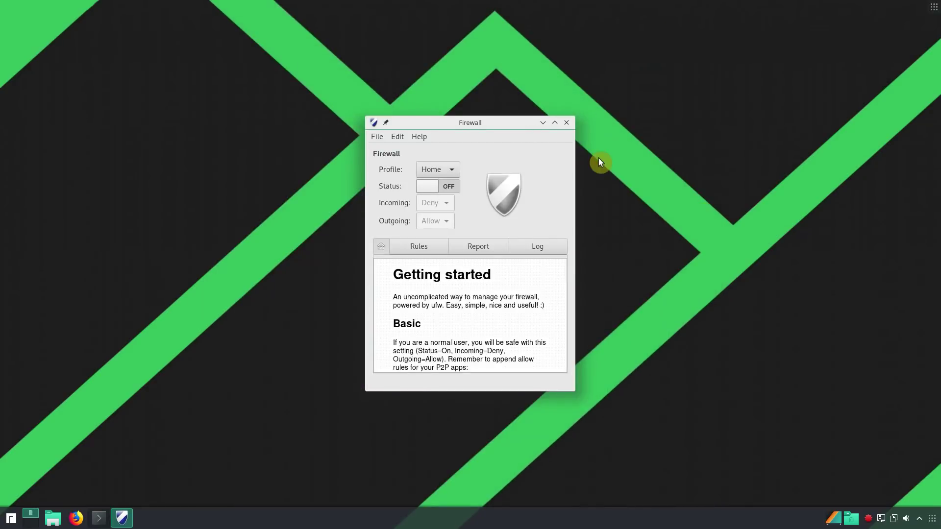
{"action": "left_click", "coordinate": [567, 123]}
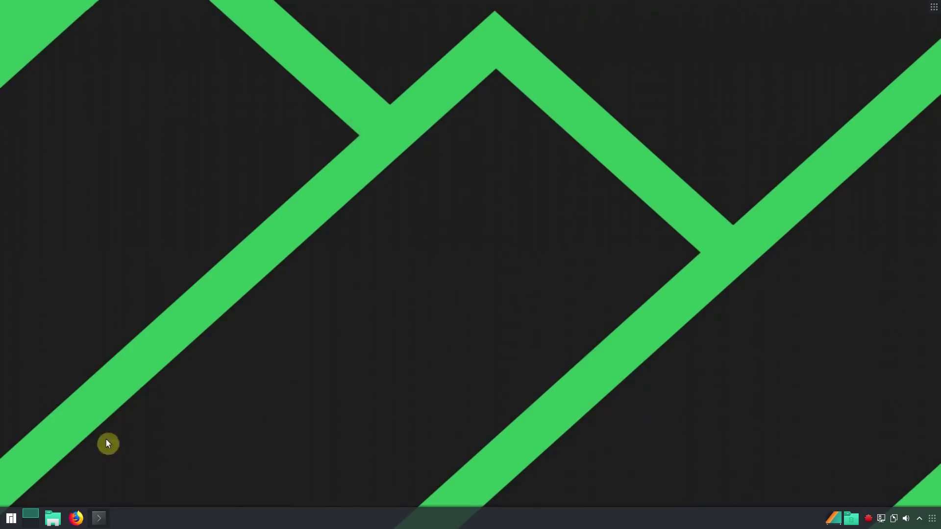
Step: Find Firewall Configuration with the application search "guf" and launch it, authenticating with the account password
{"action": "left_click", "coordinate": [5, 524]}
{"action": "type", "text": "guf"}
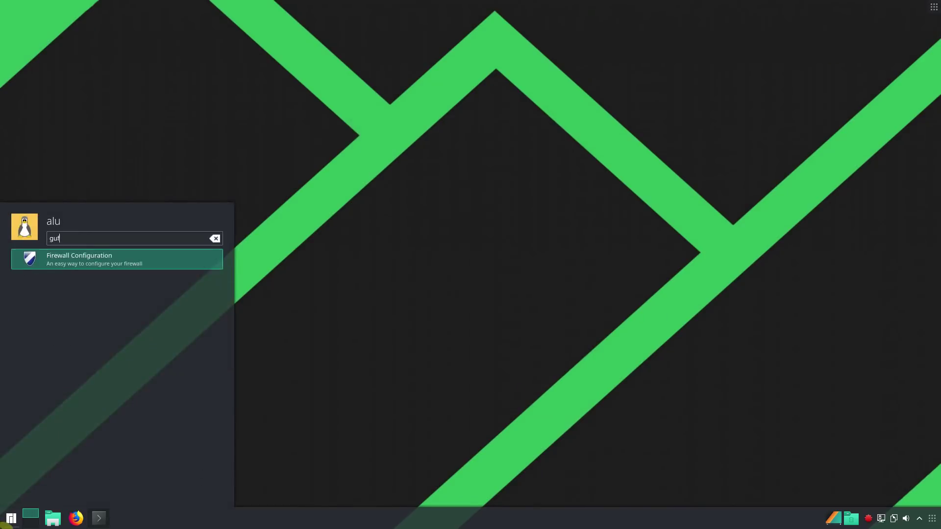
{"action": "key", "text": "Return"}
{"action": "type", "text": "****"}
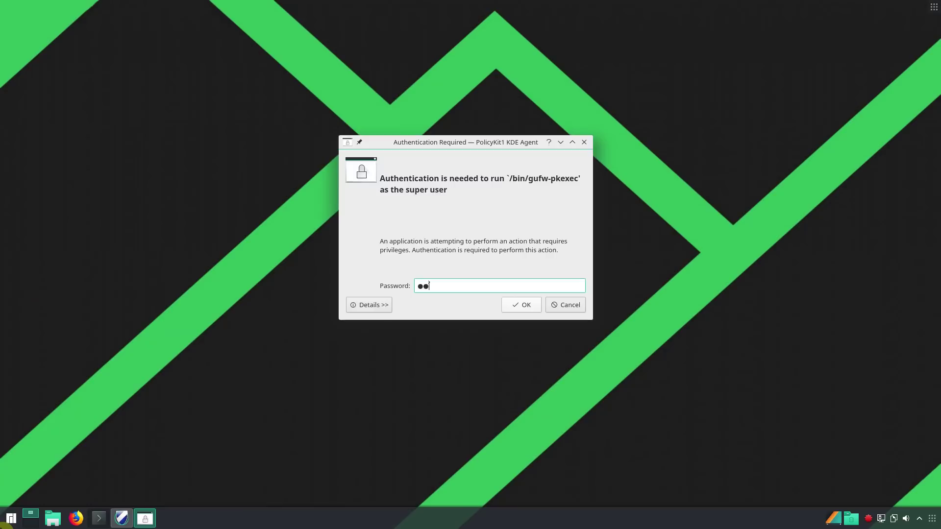
{"action": "key", "text": "Return"}
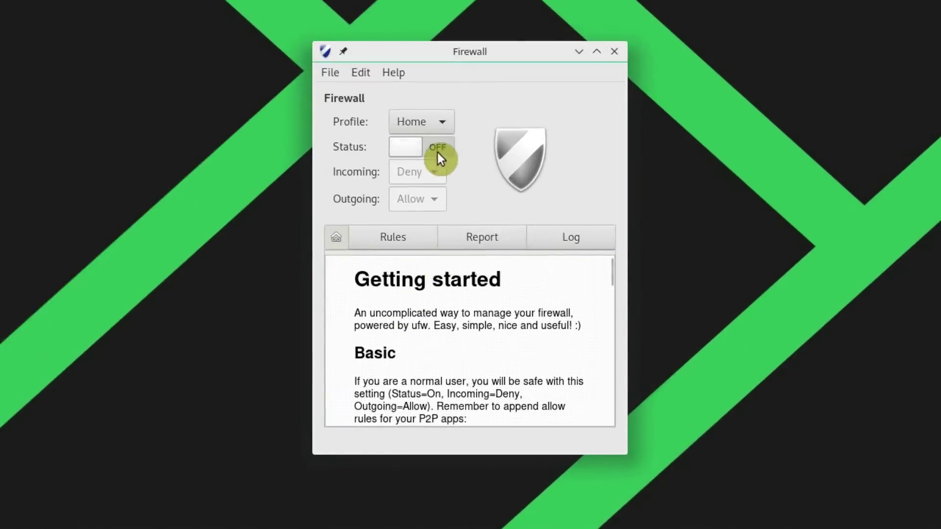
Step: Switch the firewall status on and select the Home profile
{"action": "left_click", "coordinate": [448, 189]}
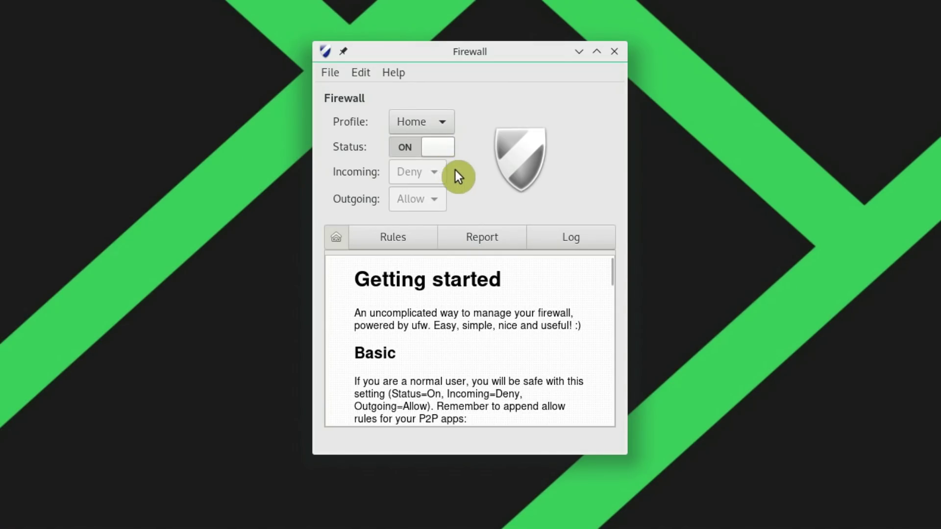
{"action": "left_click", "coordinate": [445, 124]}
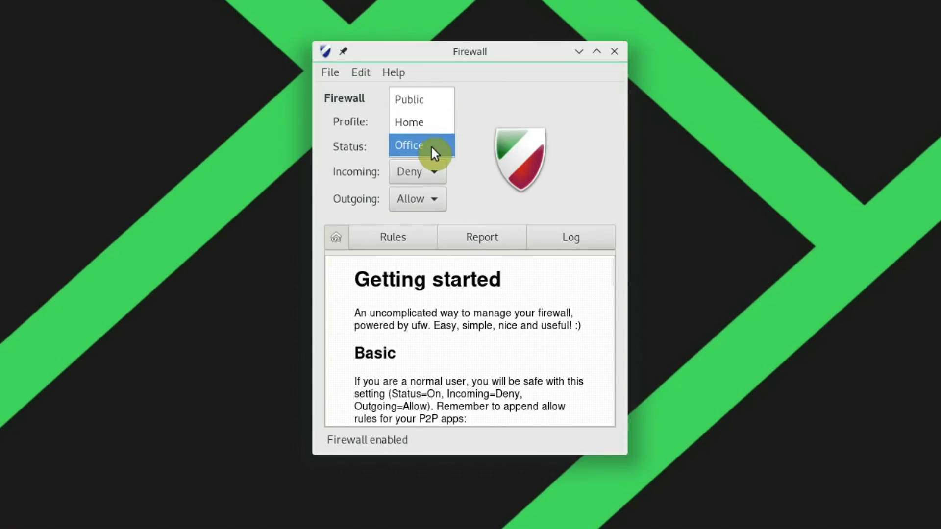
{"action": "left_click", "coordinate": [435, 125]}
{"action": "left_click", "coordinate": [436, 125]}
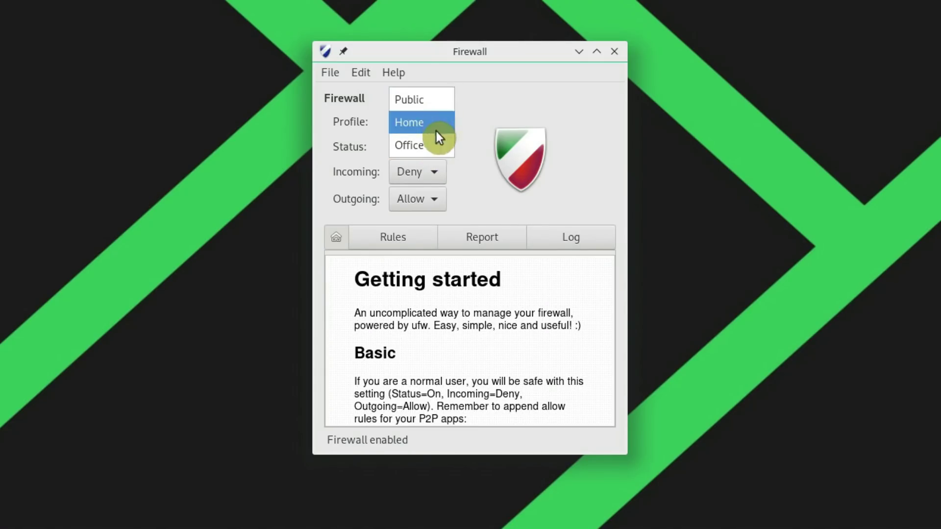
{"action": "left_click", "coordinate": [475, 160]}
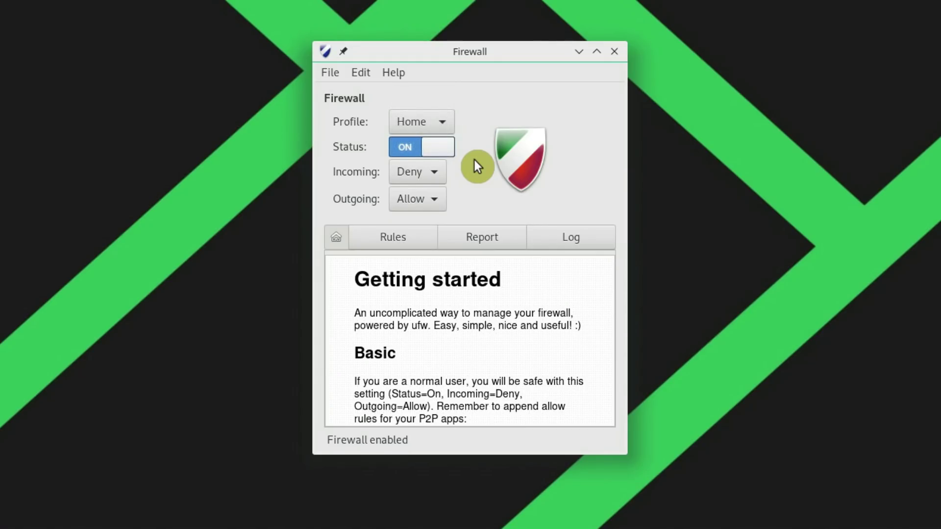
Step: Review the preconfigured applications available for a new firewall rule, then close the dialog without adding one and close the Firewall window
{"action": "left_click", "coordinate": [419, 241]}
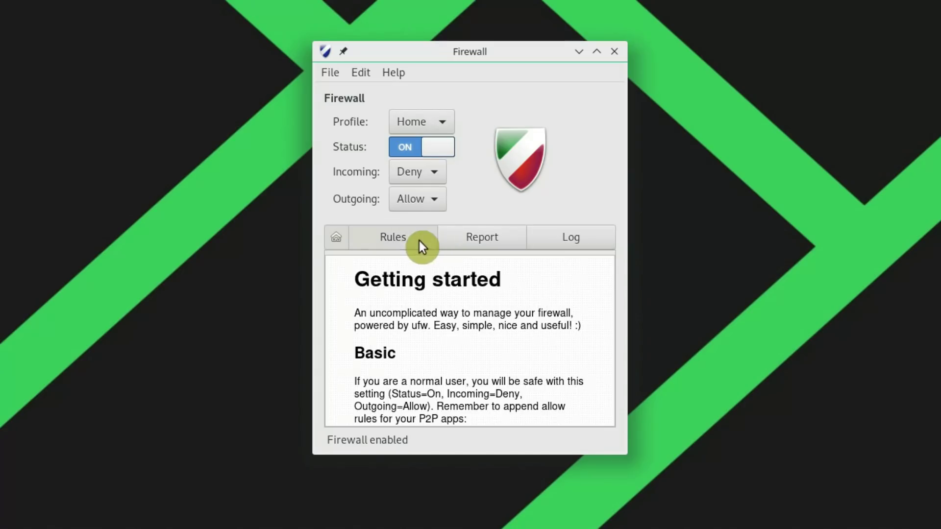
{"action": "left_click", "coordinate": [349, 410]}
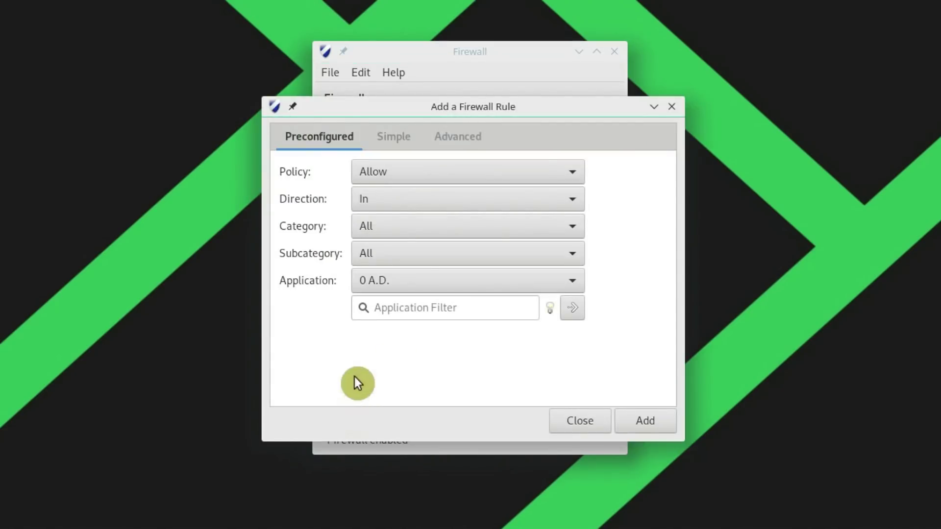
{"action": "left_click", "coordinate": [410, 278]}
{"action": "scroll", "coordinate": [447, 417], "scroll_direction": "down", "scroll_amount": 20}
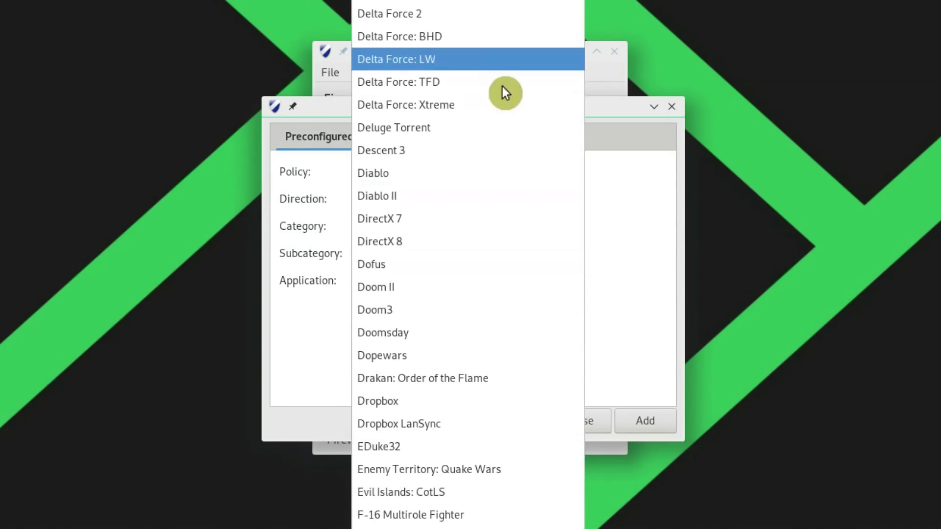
{"action": "left_click", "coordinate": [592, 421]}
{"action": "left_click", "coordinate": [592, 422]}
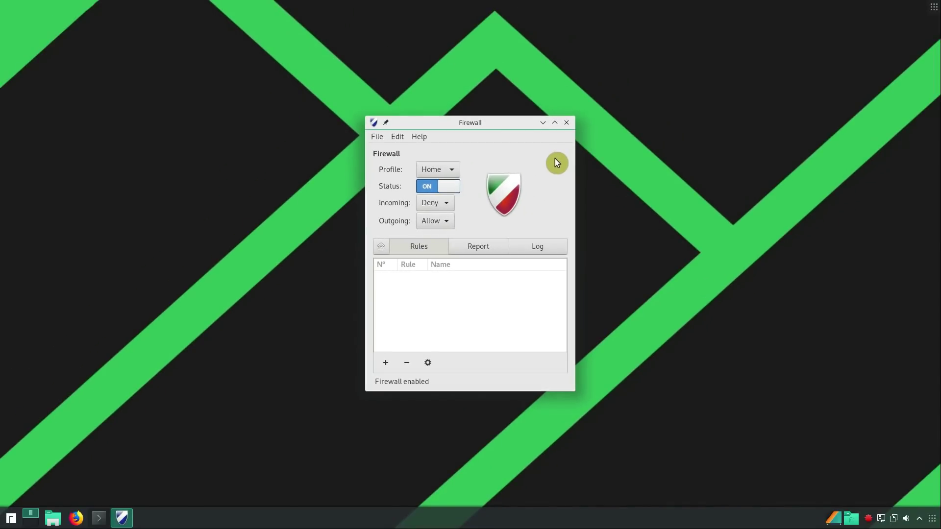
{"action": "left_click", "coordinate": [569, 125]}
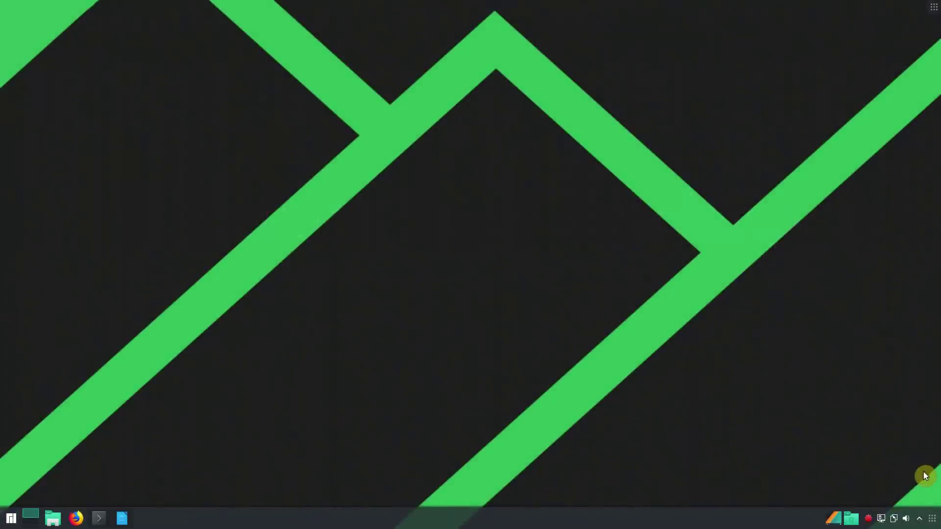
Step: Switch to the LibreOffice Writer document and correct the misspelled heading word "chcking" to the suggestion "checking"
{"action": "left_click", "coordinate": [122, 519]}
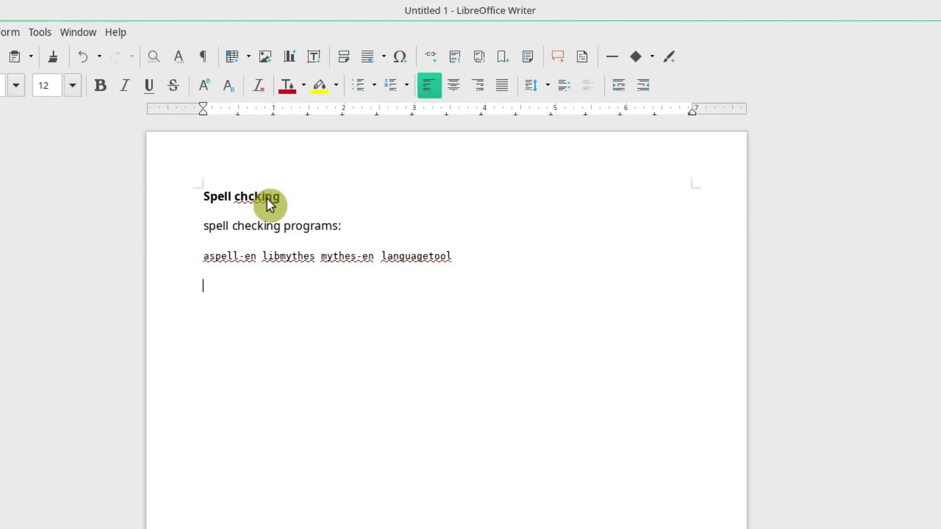
{"action": "right_click", "coordinate": [267, 199]}
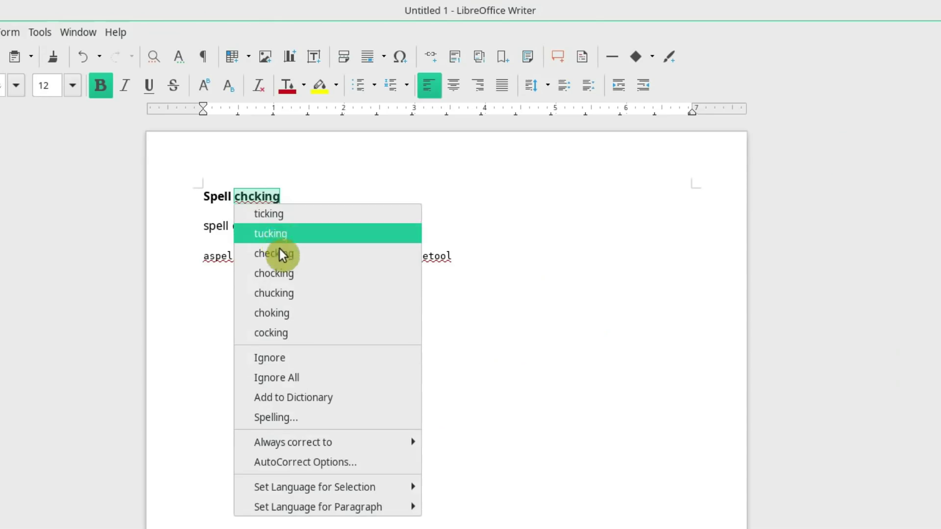
{"action": "left_click", "coordinate": [330, 253]}
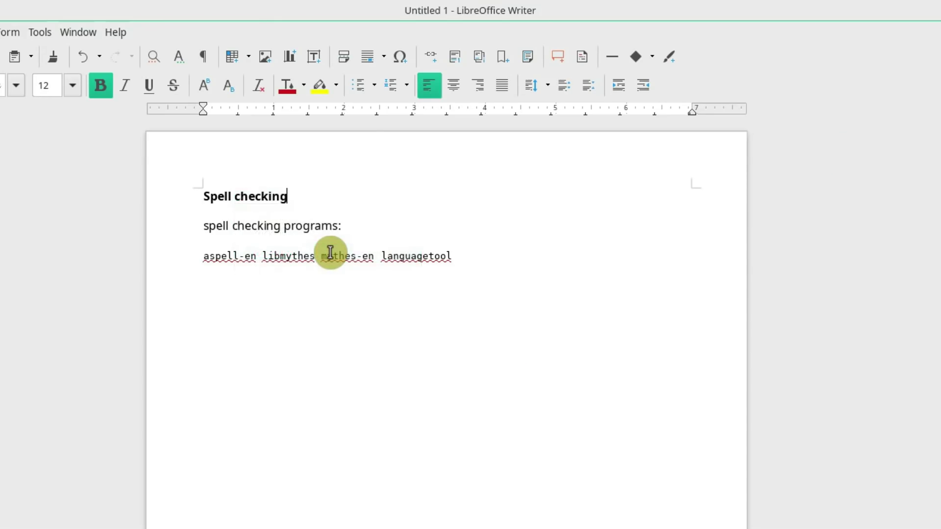
Step: Copy the package list line "aspell-en libmythes mythes-en languagetool" from the document
{"action": "triple_click", "coordinate": [330, 253]}
{"action": "right_click", "coordinate": [331, 253]}
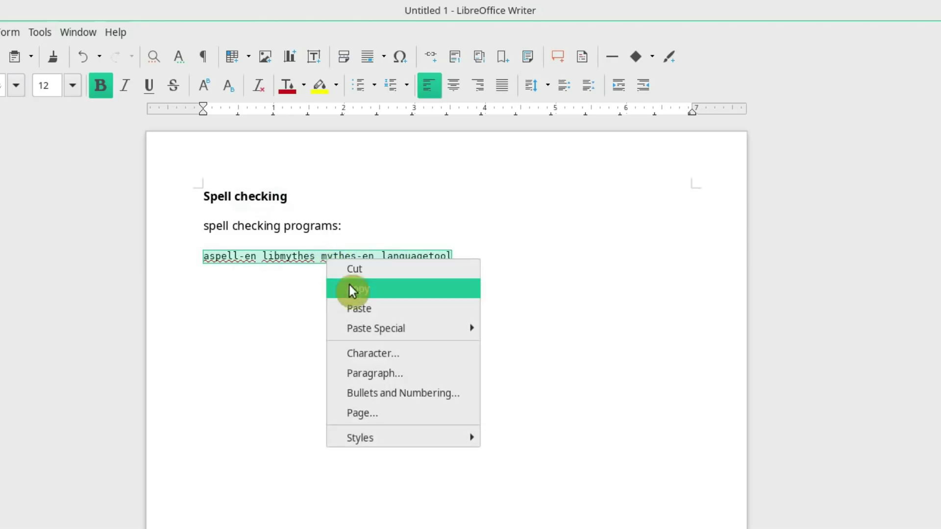
{"action": "left_click", "coordinate": [353, 289]}
{"action": "left_click", "coordinate": [353, 292]}
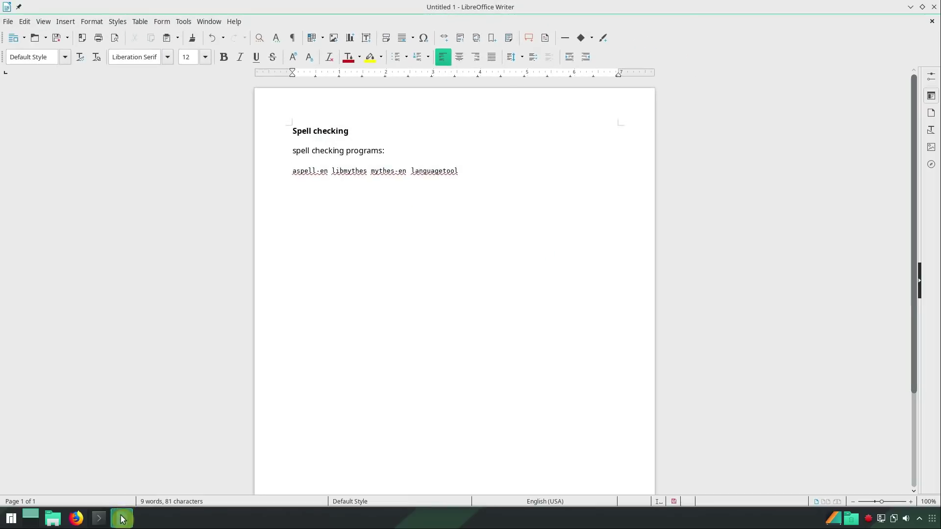
Step: Switch to Konsole, install the copied packages with "sudo pacman -S aspell-en libmythes mythes-en languagetool" and accept the installation
{"action": "left_click", "coordinate": [101, 520]}
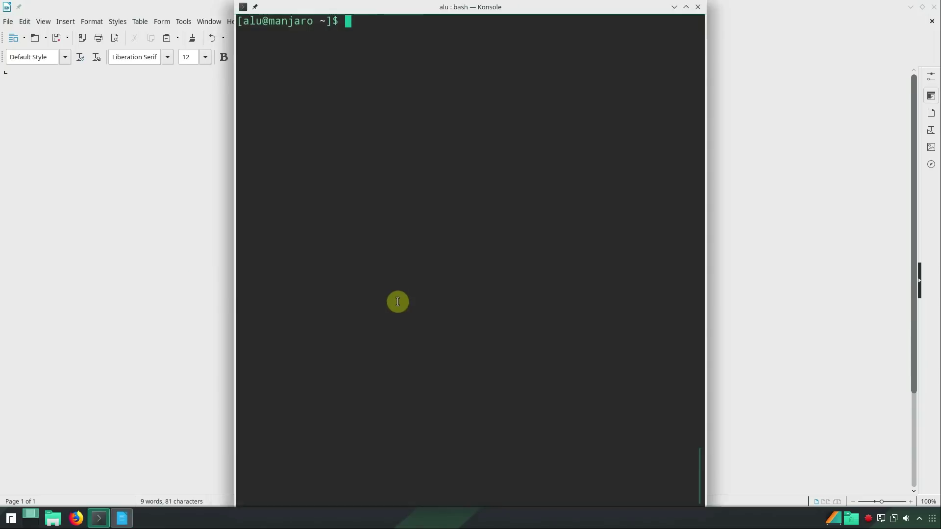
{"action": "type", "text": "sudo pa"}
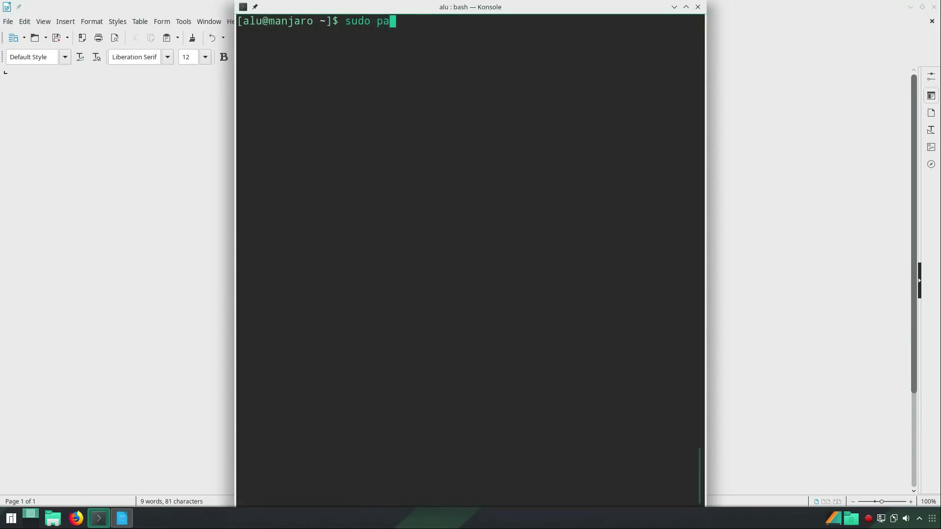
{"action": "type", "text": "cman -S"}
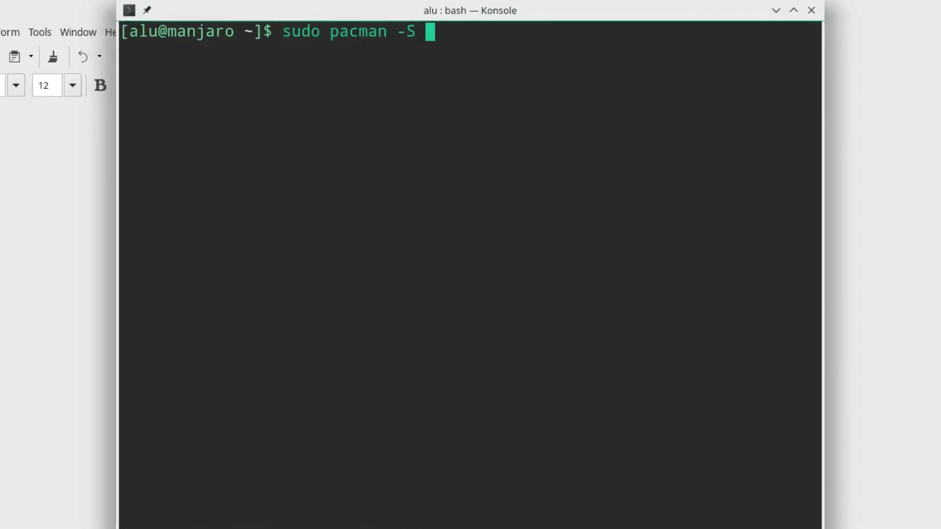
{"action": "key", "text": "ctrl+shift+v"}
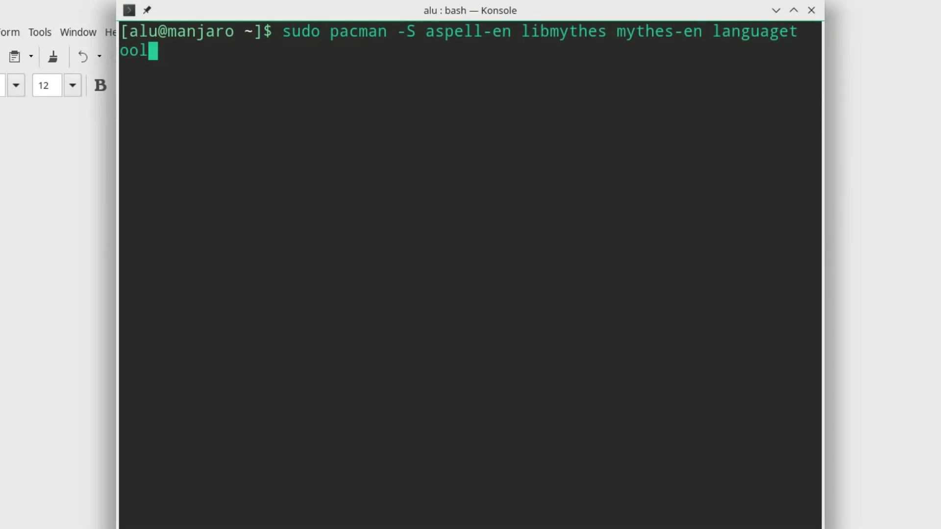
{"action": "left_click_drag", "start_coordinate": [825, 234], "coordinate": [857, 237]}
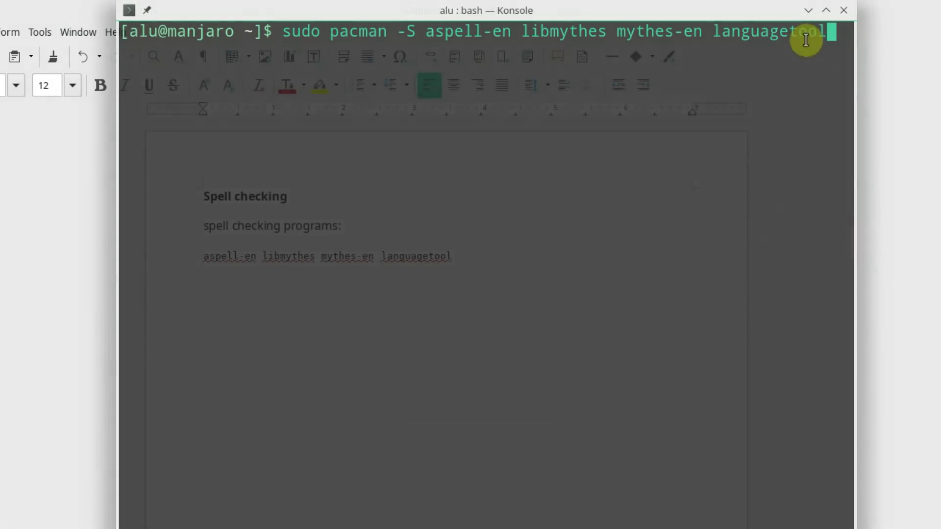
{"action": "key", "text": "Return"}
{"action": "type", "text": "y"}
{"action": "key", "text": "Return"}
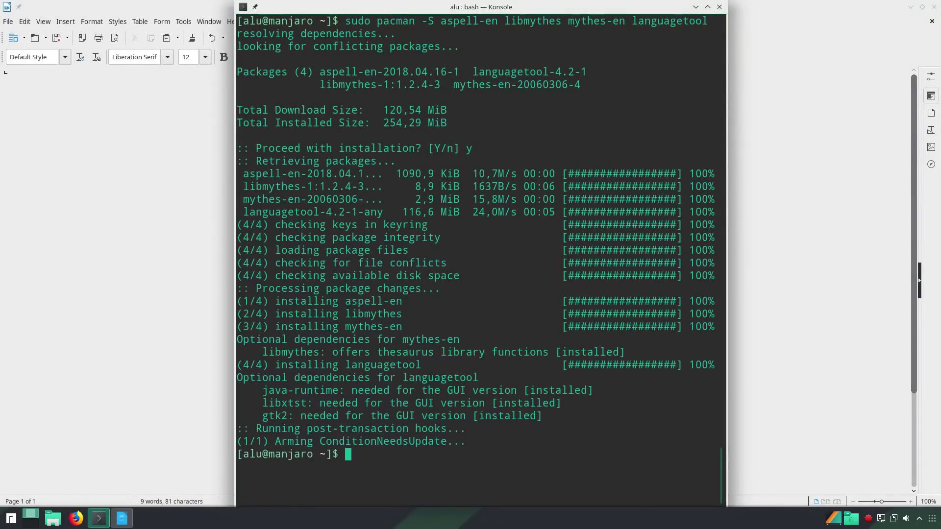
Step: Close the terminal and the Writer document without saving the document's changes
{"action": "left_click", "coordinate": [723, 14]}
{"action": "left_click", "coordinate": [931, 14]}
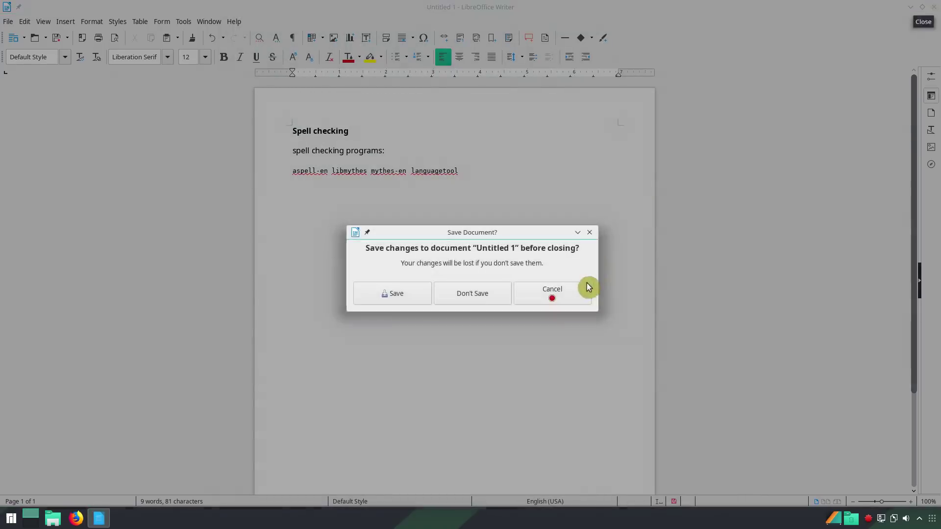
{"action": "left_click", "coordinate": [483, 297]}
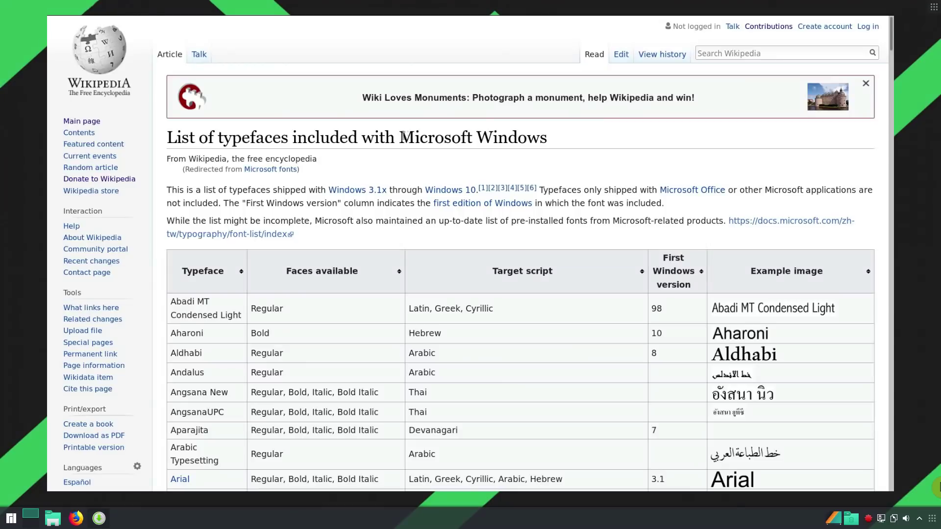
Step: Look through the Wikipedia list of typefaces included with Microsoft Windows, from the heading down through the table
{"action": "left_click_drag", "start_coordinate": [399, 137], "coordinate": [553, 136]}
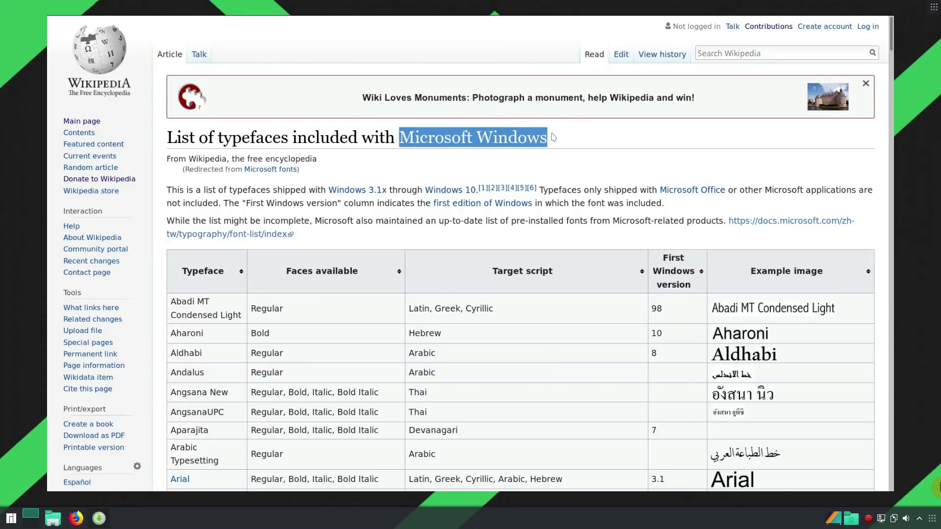
{"action": "left_click", "coordinate": [588, 143]}
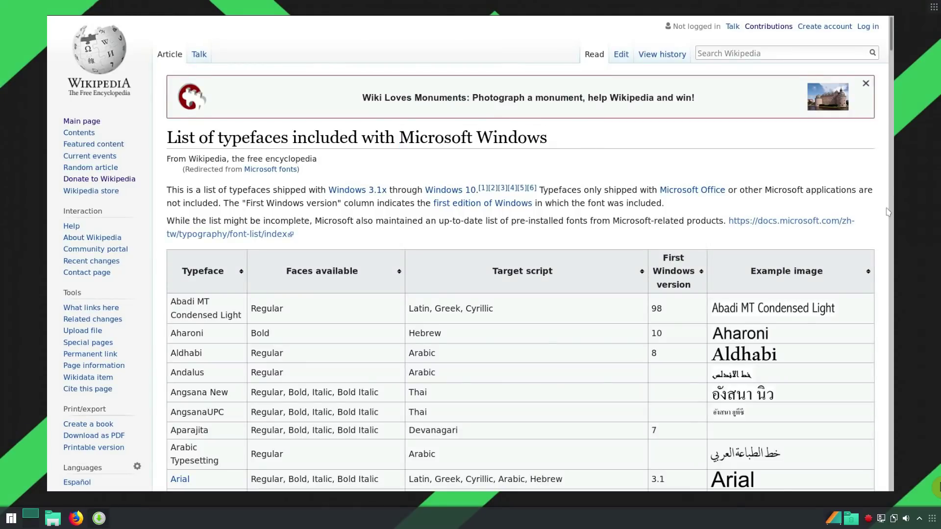
{"action": "scroll", "coordinate": [888, 212], "scroll_direction": "down", "scroll_amount": 5}
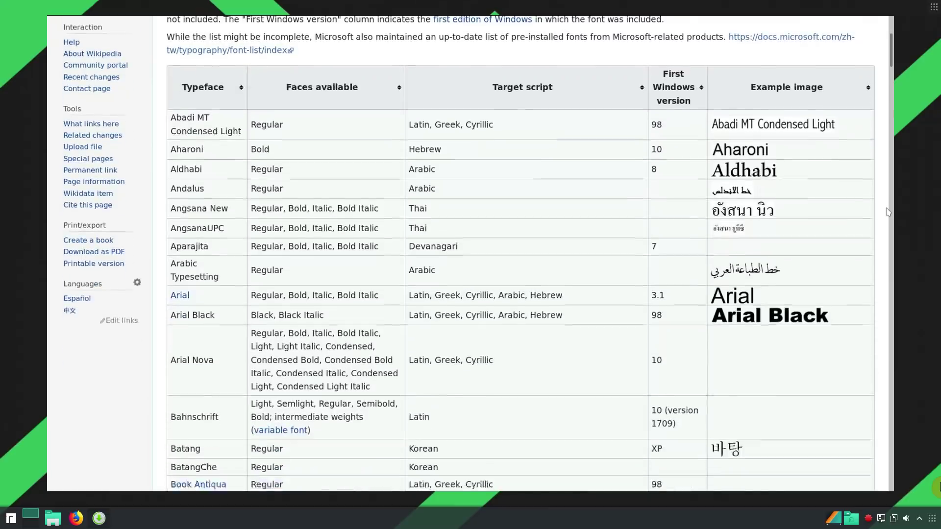
{"action": "scroll", "coordinate": [888, 212], "scroll_direction": "down", "scroll_amount": 8}
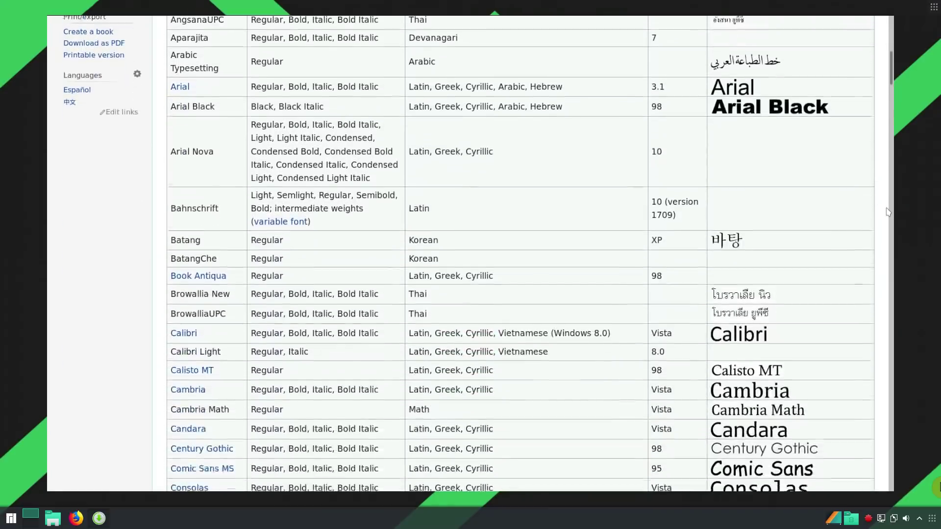
{"action": "scroll", "coordinate": [889, 212], "scroll_direction": "down", "scroll_amount": 10}
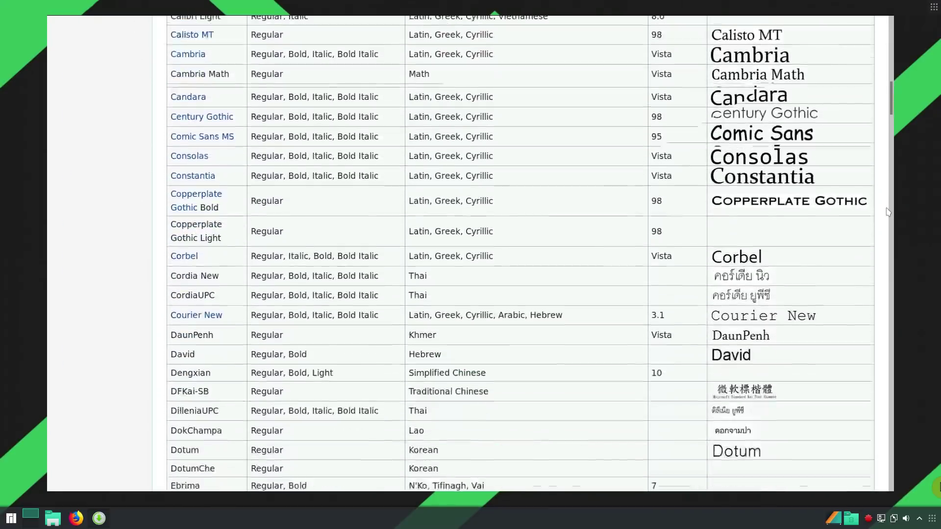
{"action": "scroll", "coordinate": [888, 211], "scroll_direction": "down", "scroll_amount": 10}
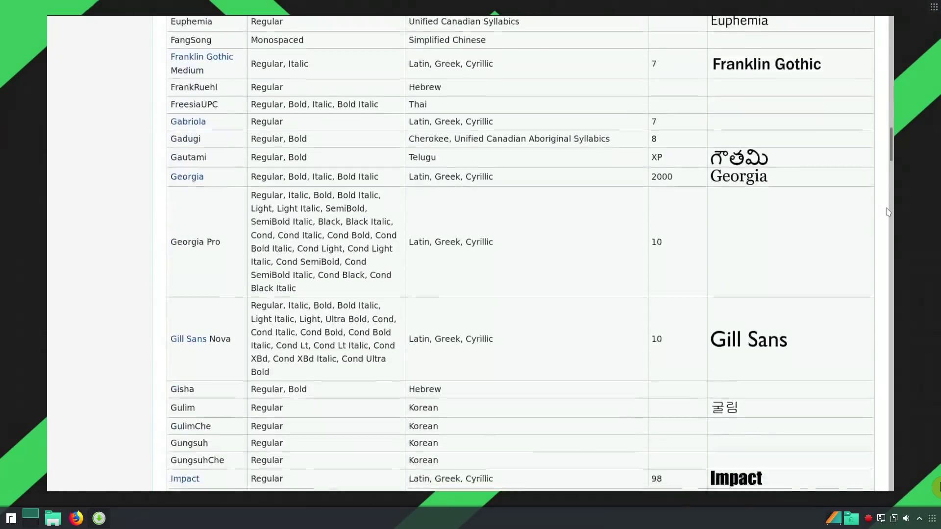
Step: Switch to the Package Manager and search for the package ttf-ms-fonts
{"action": "left_click", "coordinate": [99, 518]}
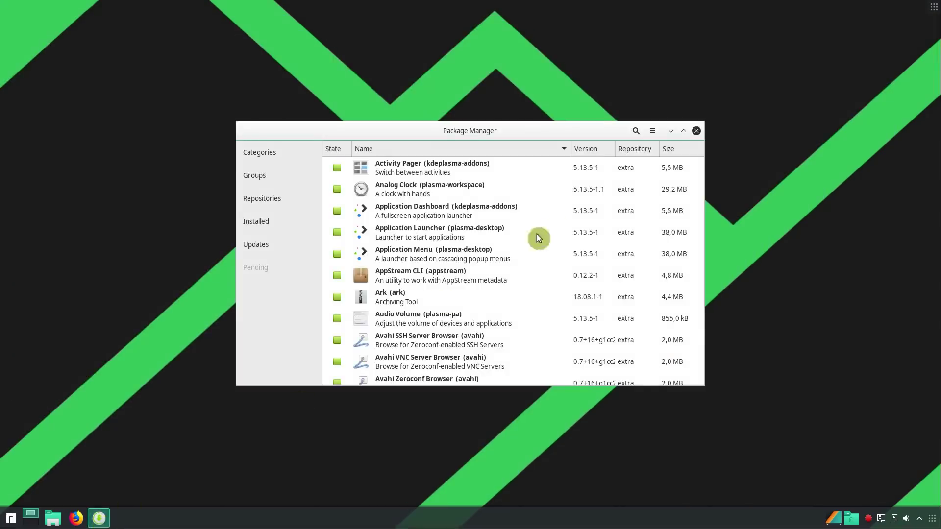
{"action": "left_click", "coordinate": [639, 129]}
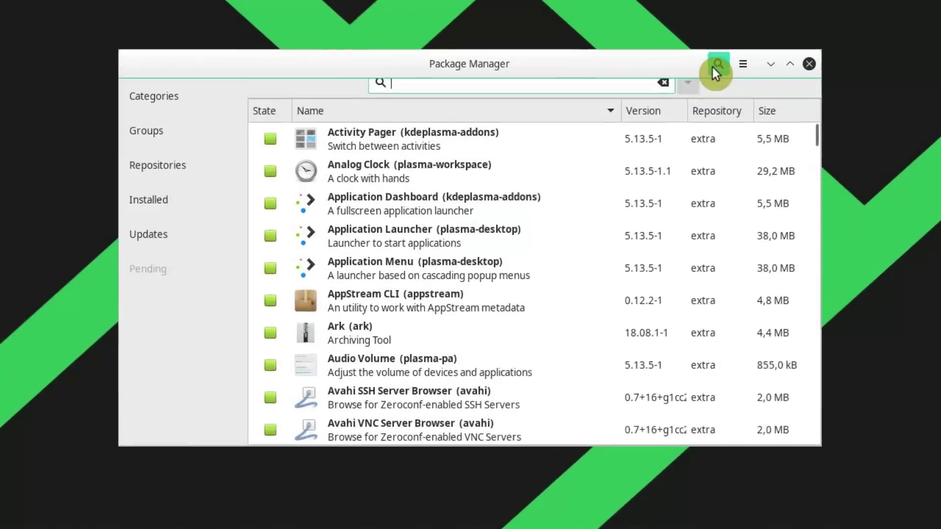
{"action": "type", "text": "ttf-ms-fonts"}
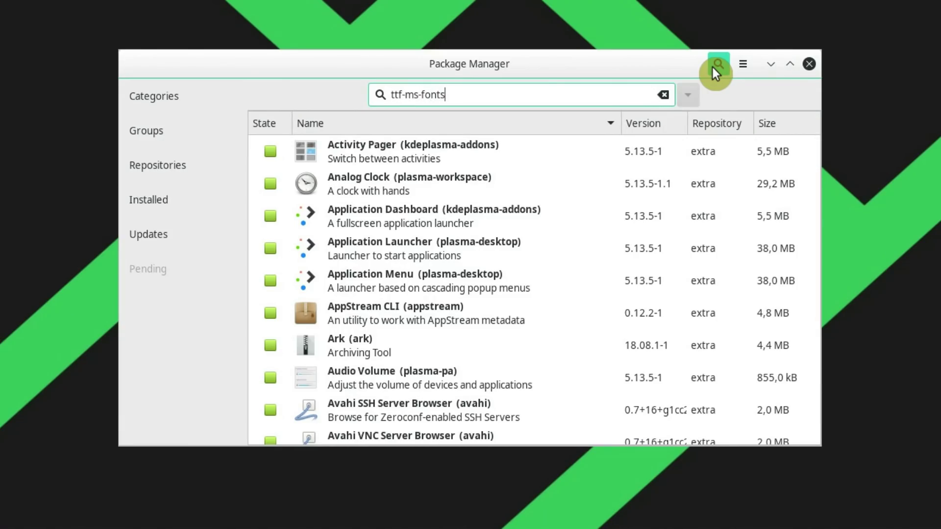
{"action": "key", "text": "Return"}
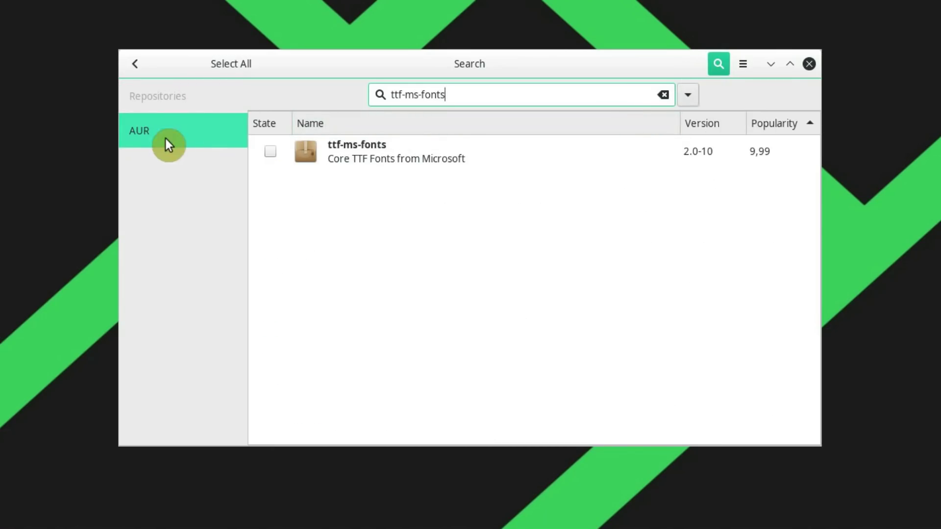
Step: Install the ttf-ms-fonts package from the AUR, authenticate with the account password, show the build details and close the Package Manager
{"action": "right_click", "coordinate": [270, 152]}
{"action": "left_click", "coordinate": [305, 201]}
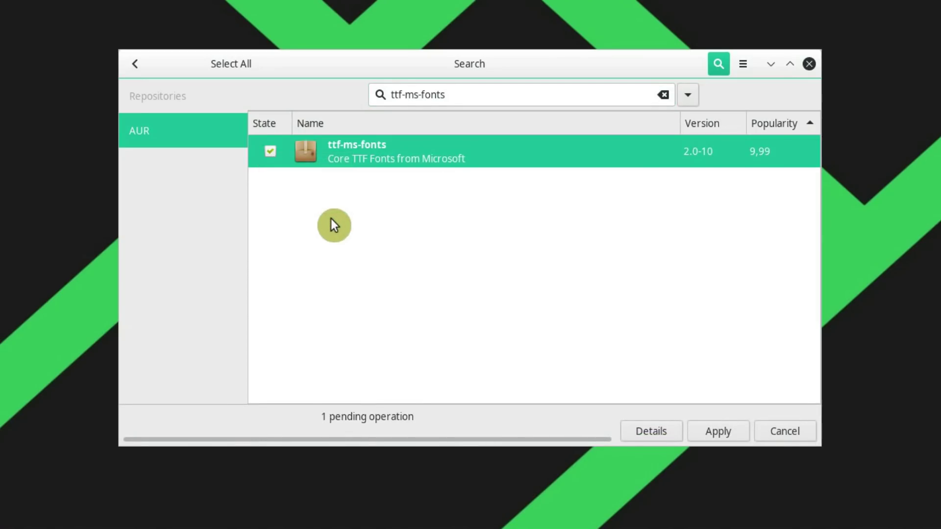
{"action": "left_click", "coordinate": [719, 433]}
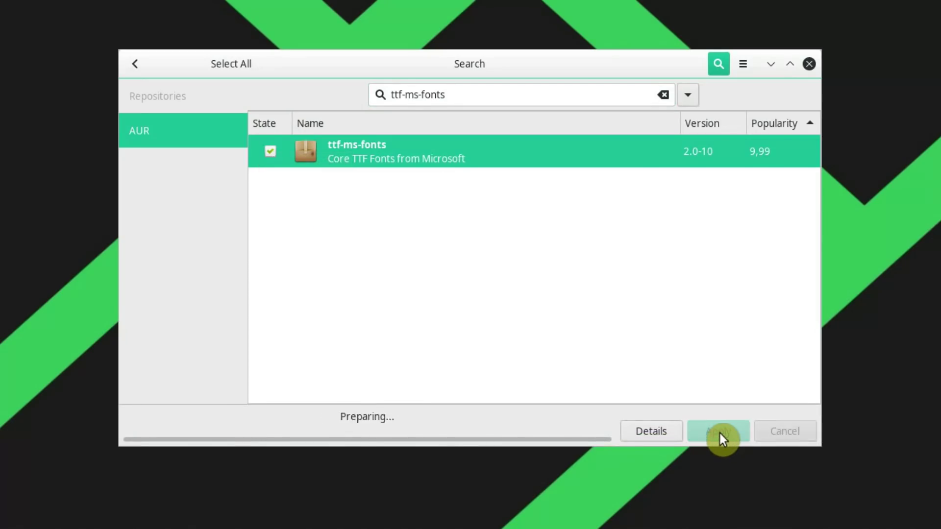
{"action": "type", "text": "**"}
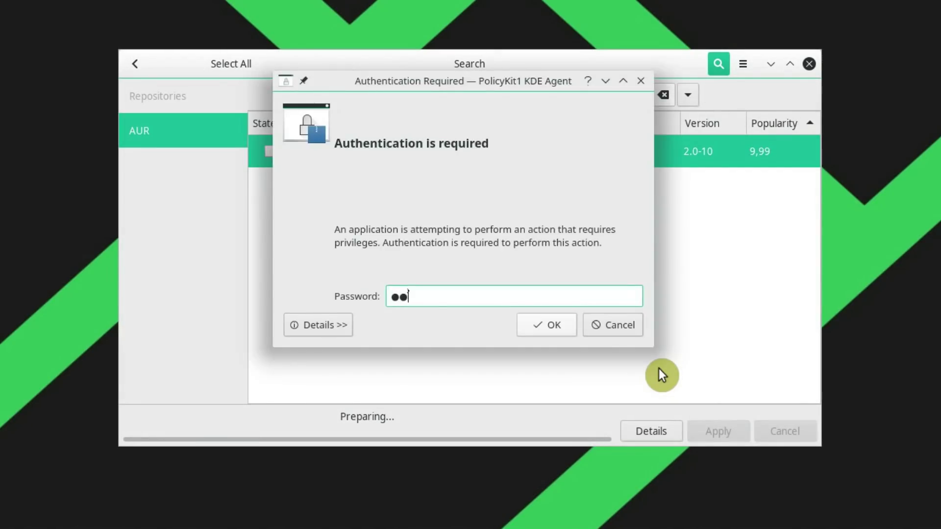
{"action": "key", "text": "Return"}
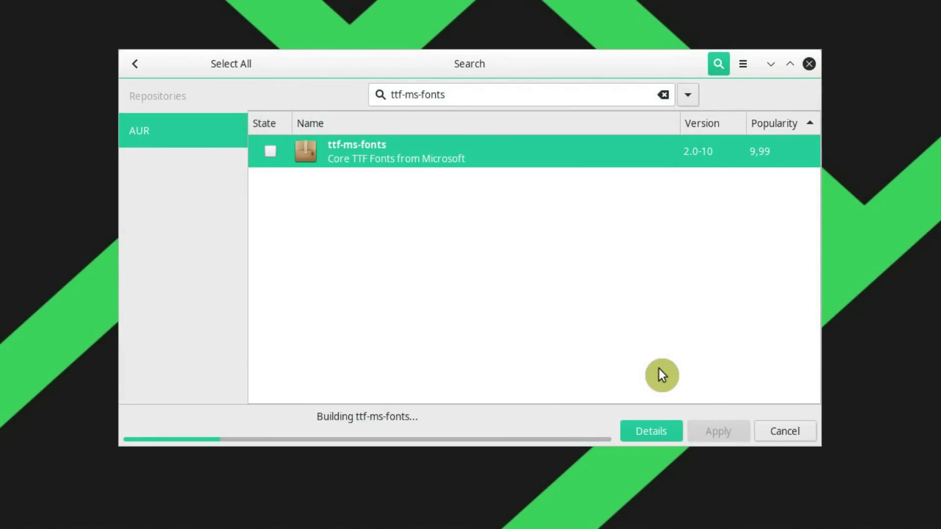
{"action": "left_click", "coordinate": [659, 435]}
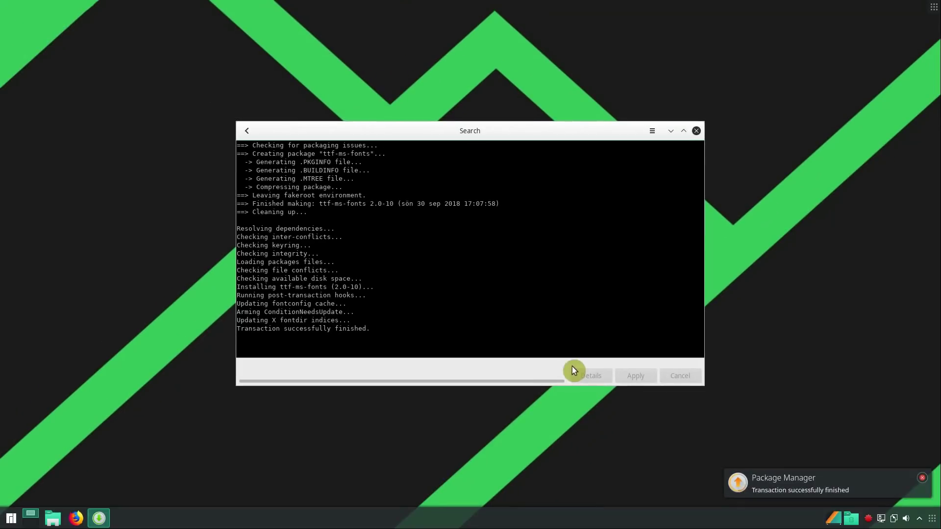
{"action": "left_click", "coordinate": [697, 133]}
Step: Switch to LibreOffice Writer and check the font list for Microsoft fonts such as Times New Roman and Arial
{"action": "left_click", "coordinate": [8, 520]}
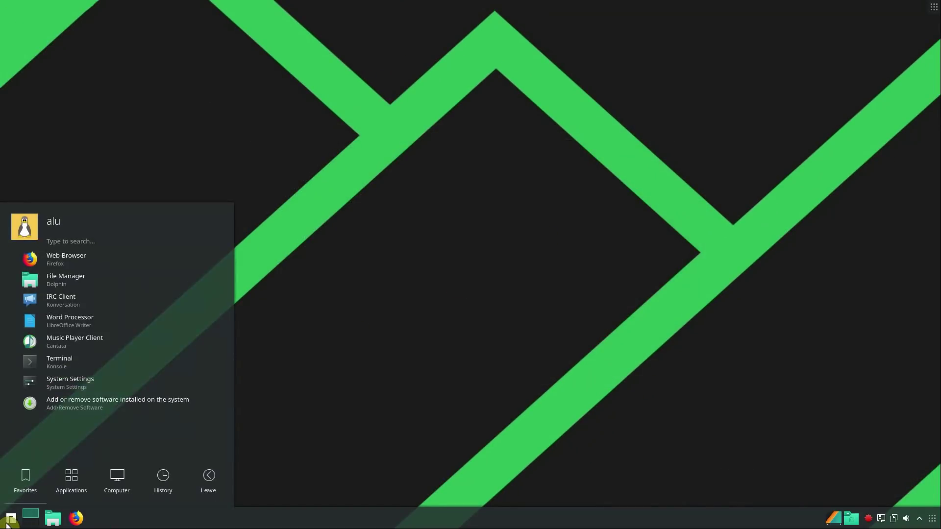
{"action": "left_click", "coordinate": [93, 322]}
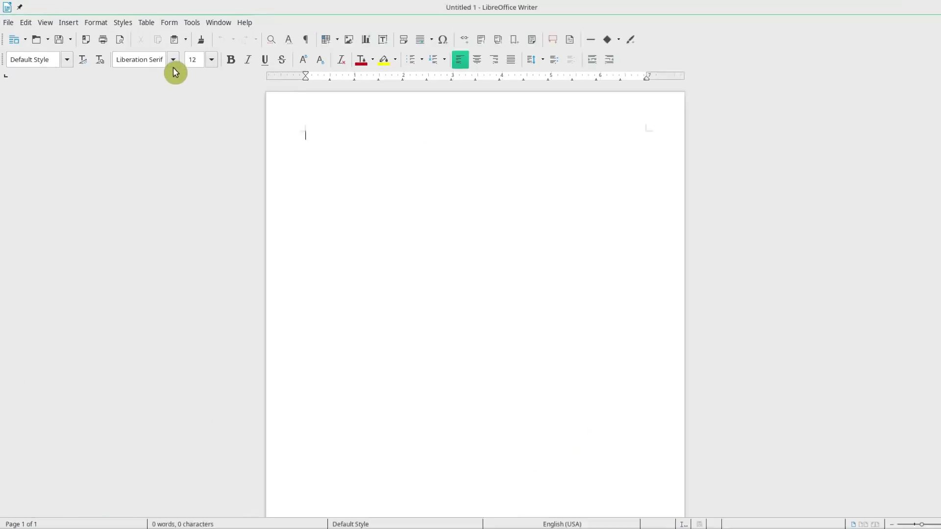
{"action": "left_click", "coordinate": [173, 59]}
{"action": "type", "text": "Times New Ron"}
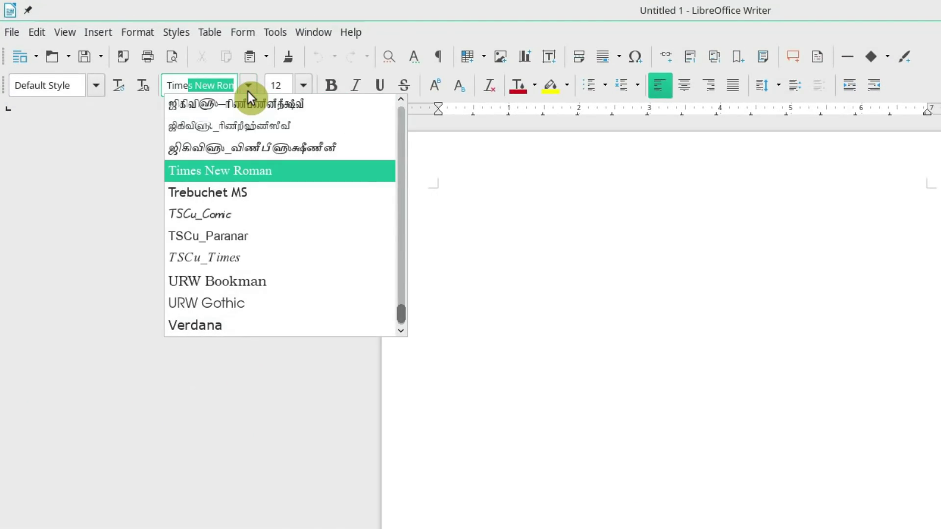
{"action": "scroll", "coordinate": [402, 206], "scroll_direction": "up", "scroll_amount": 20}
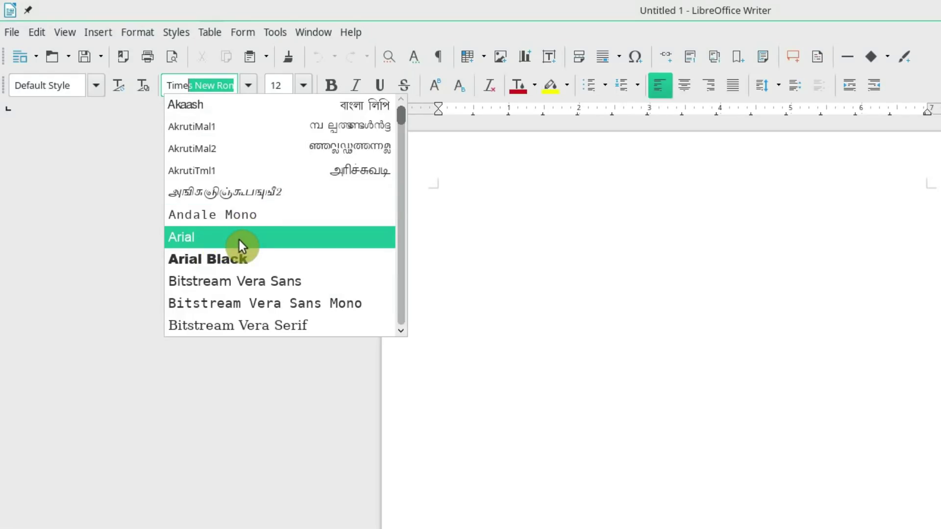
{"action": "left_click", "coordinate": [641, 255]}
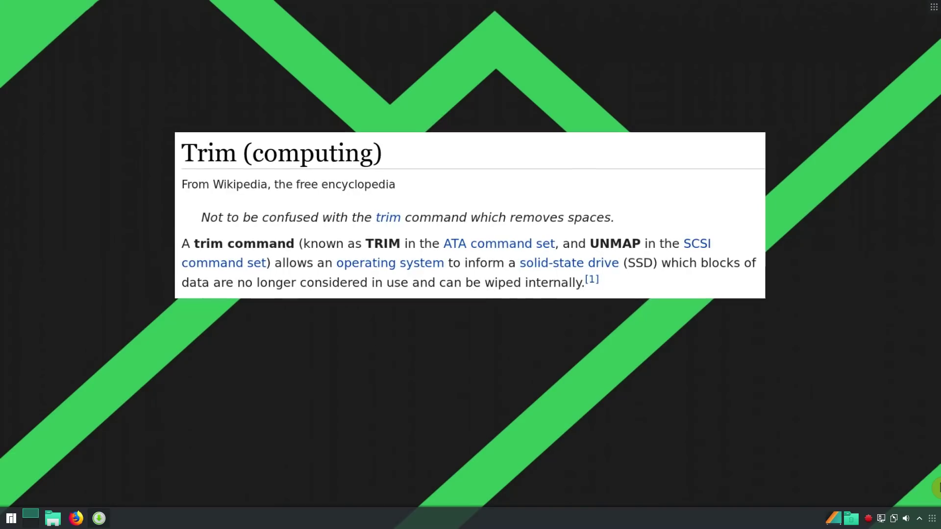
Step: Switch to Konsole, enable SSD trimming with "sudo systemctl enable fstrim.timer", enter the account password and close the terminal
{"action": "left_click", "coordinate": [12, 521]}
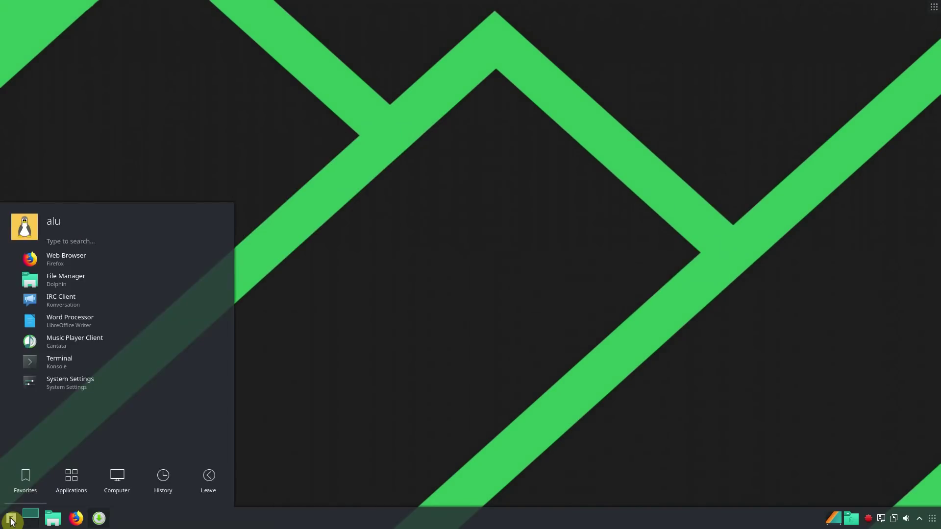
{"action": "left_click", "coordinate": [52, 367]}
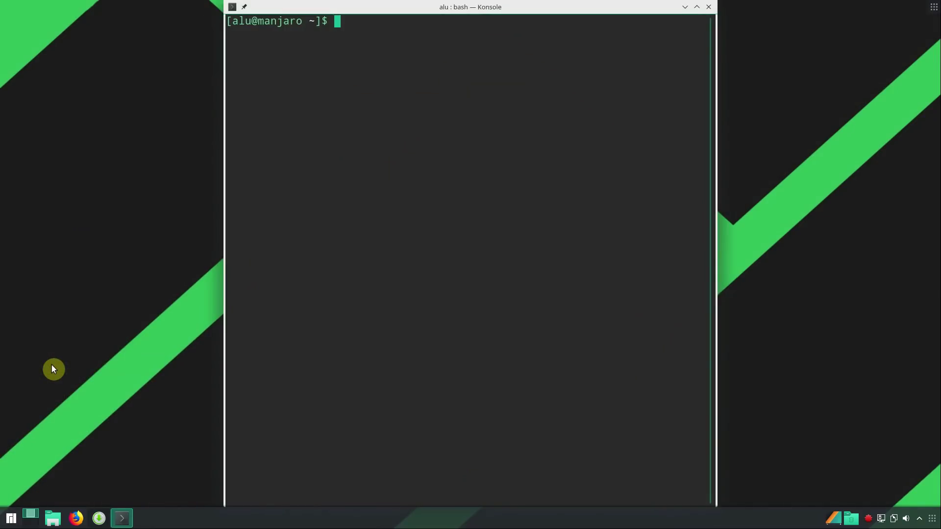
{"action": "type", "text": "sud"}
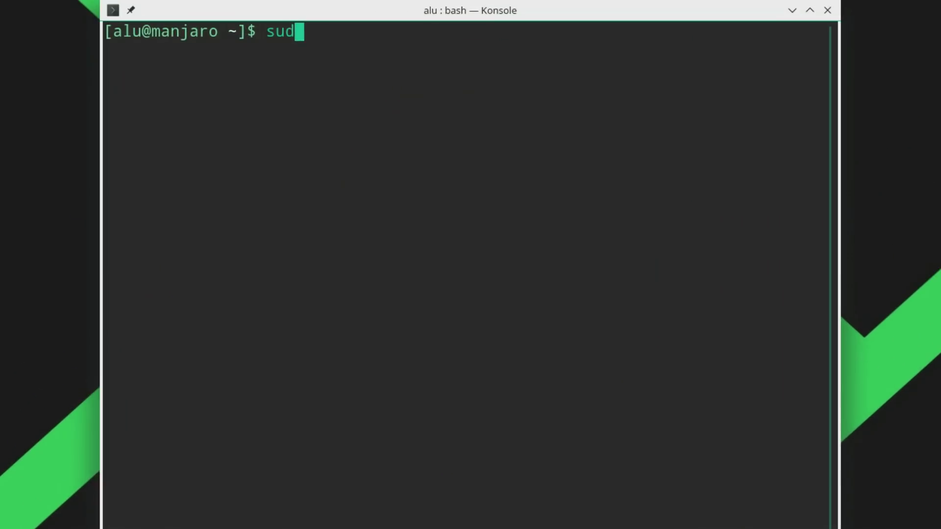
{"action": "type", "text": "o sys"}
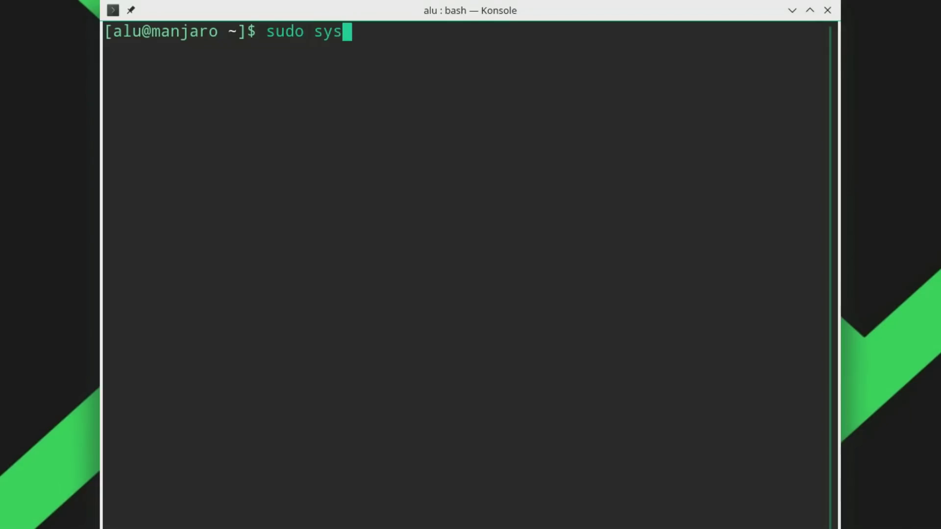
{"action": "type", "text": "temc"}
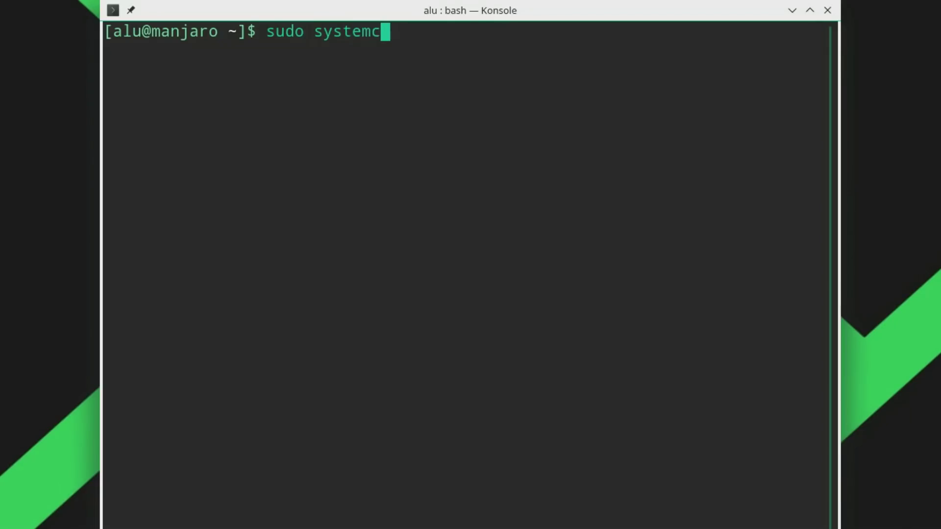
{"action": "type", "text": "tl enable"}
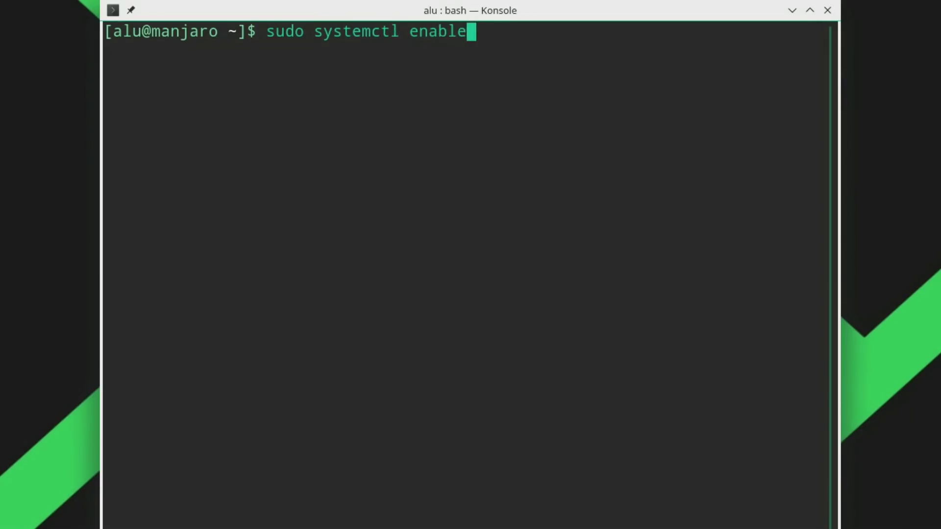
{"action": "type", "text": " fstr"}
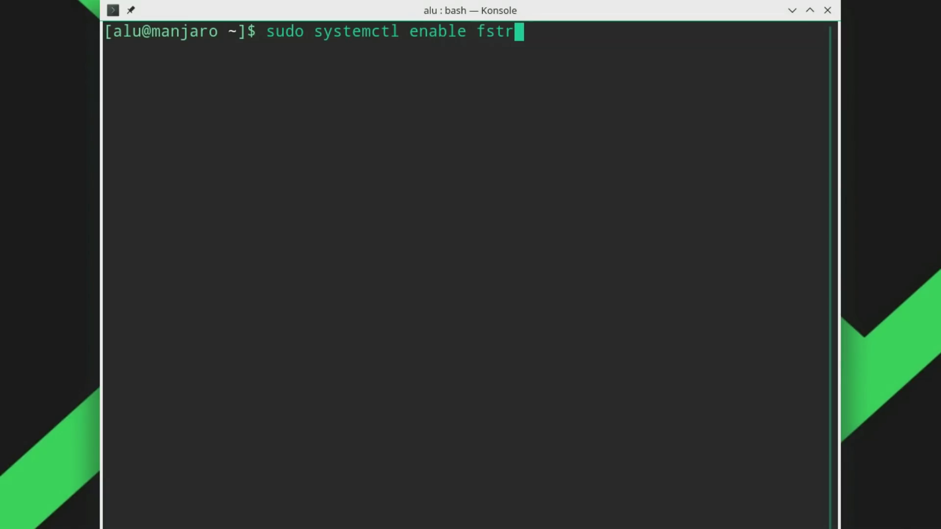
{"action": "type", "text": "im.timer"}
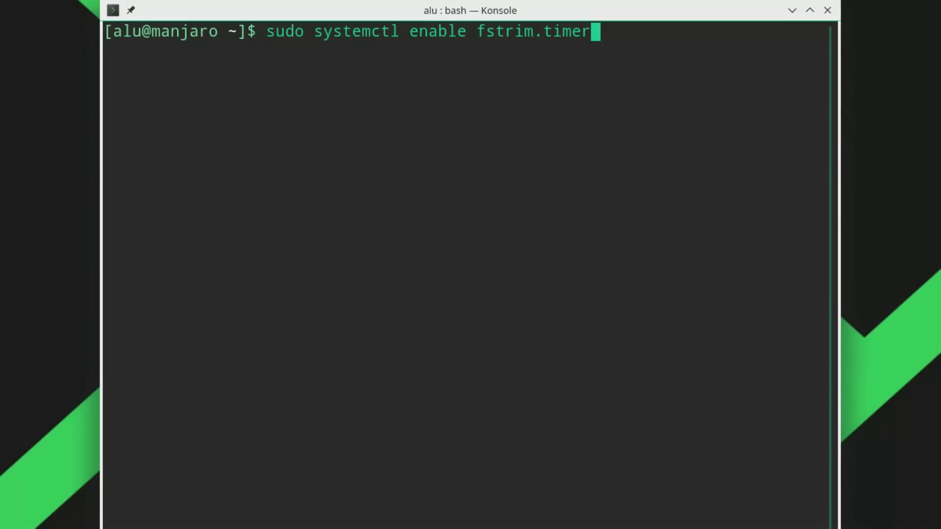
{"action": "key", "text": "Return"}
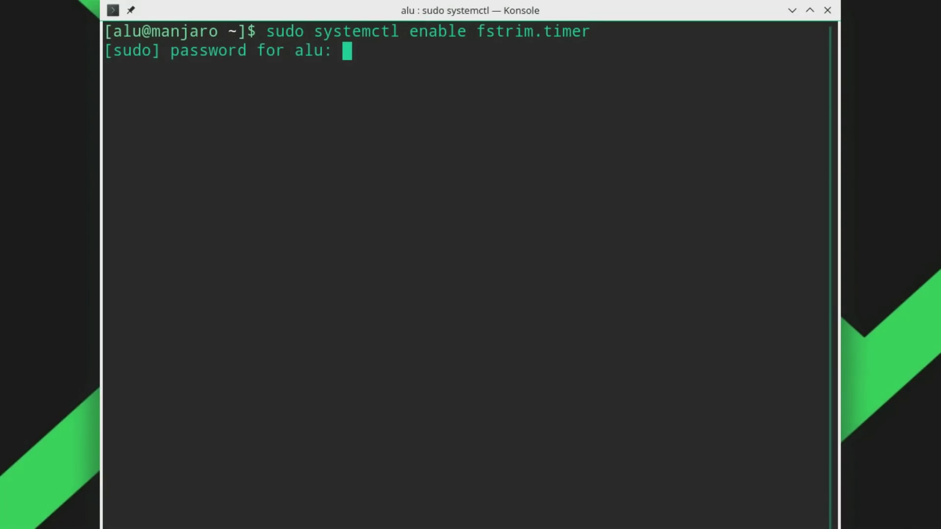
{"action": "key", "text": "Return"}
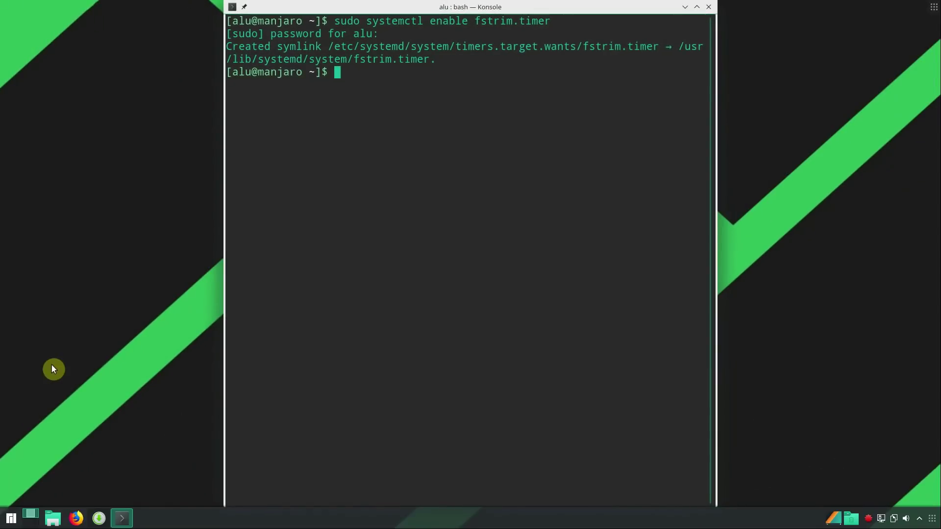
{"action": "left_click", "coordinate": [707, 8]}
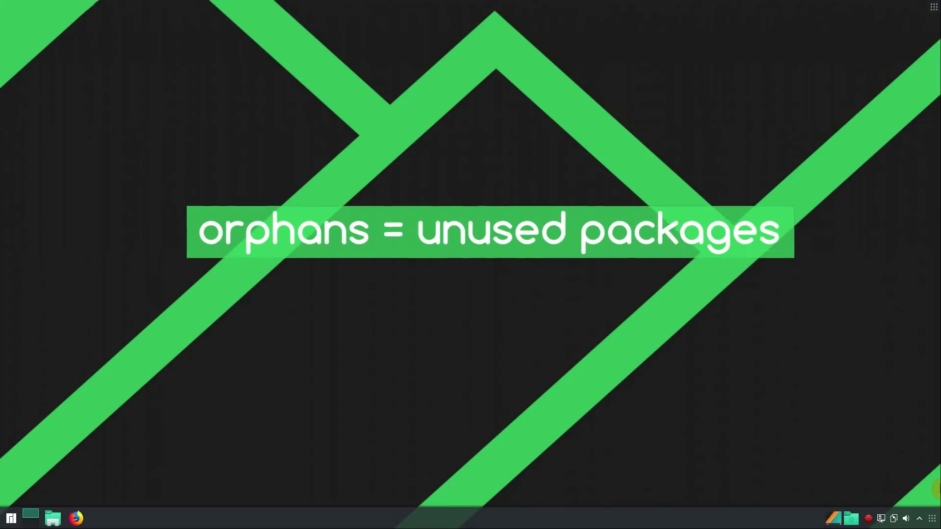
Step: Switch to the Package Manager and check the installed packages for orphans
{"action": "left_click", "coordinate": [10, 522]}
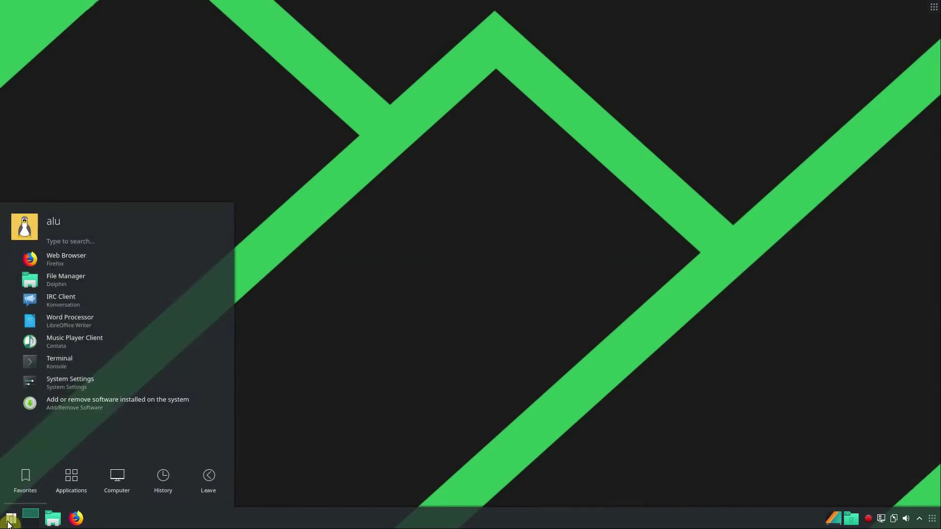
{"action": "left_click", "coordinate": [76, 414]}
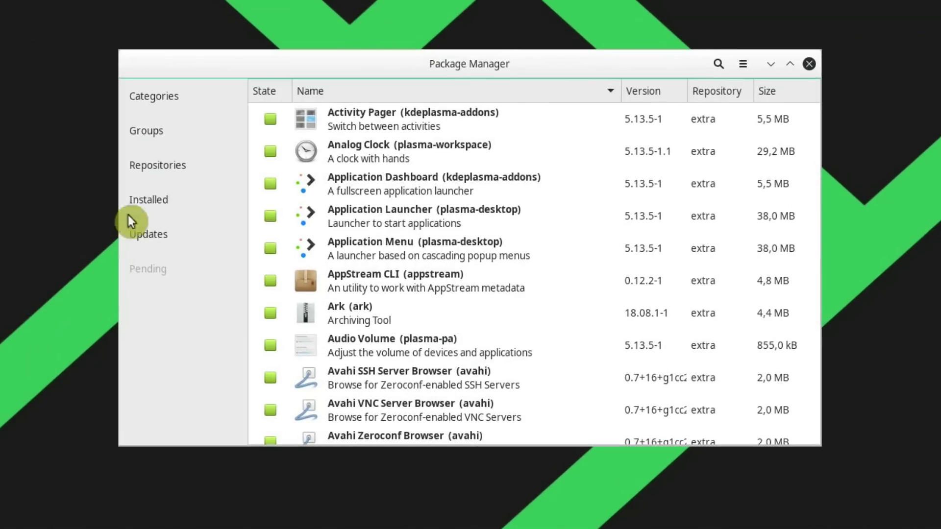
{"action": "left_click", "coordinate": [237, 213]}
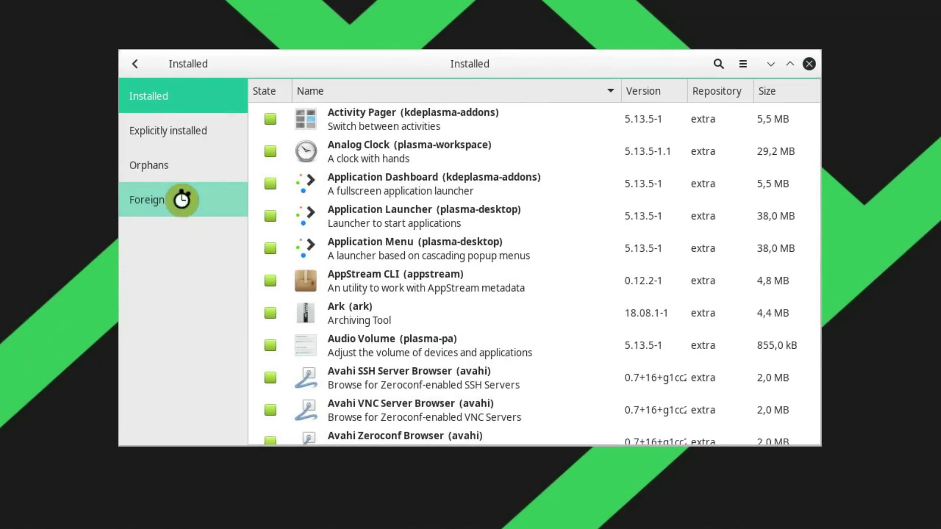
{"action": "left_click", "coordinate": [187, 170]}
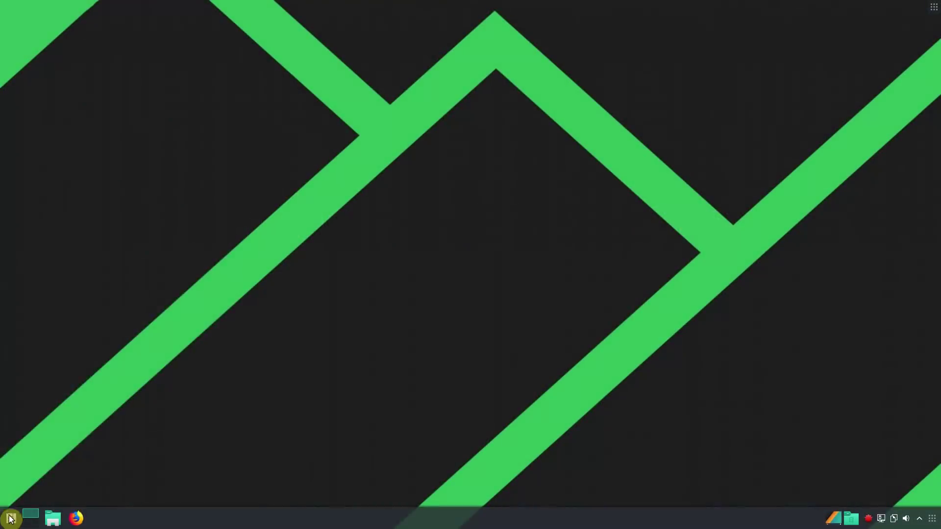
Step: Switch to Konsole, restore the window from full screen and check for failed services with "sudo systemctl --failed", entering the account password
{"action": "left_click", "coordinate": [11, 519]}
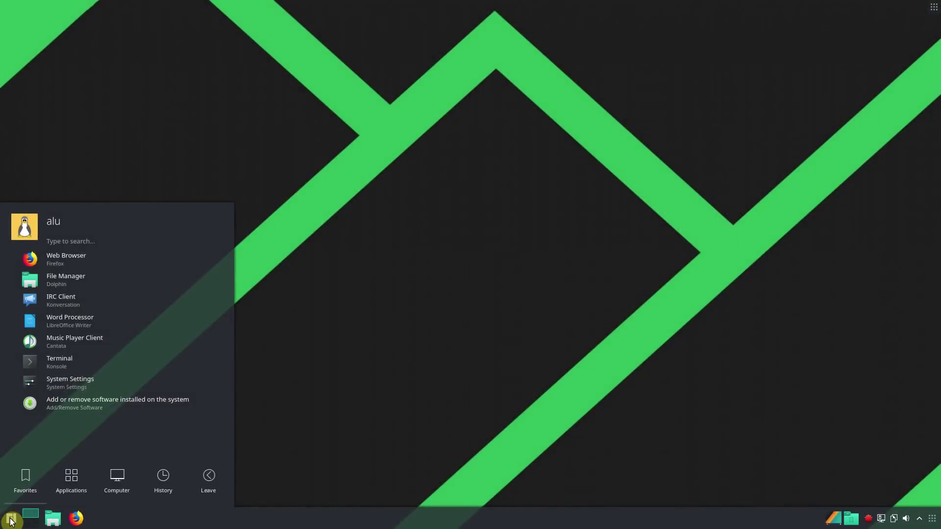
{"action": "left_click", "coordinate": [79, 367]}
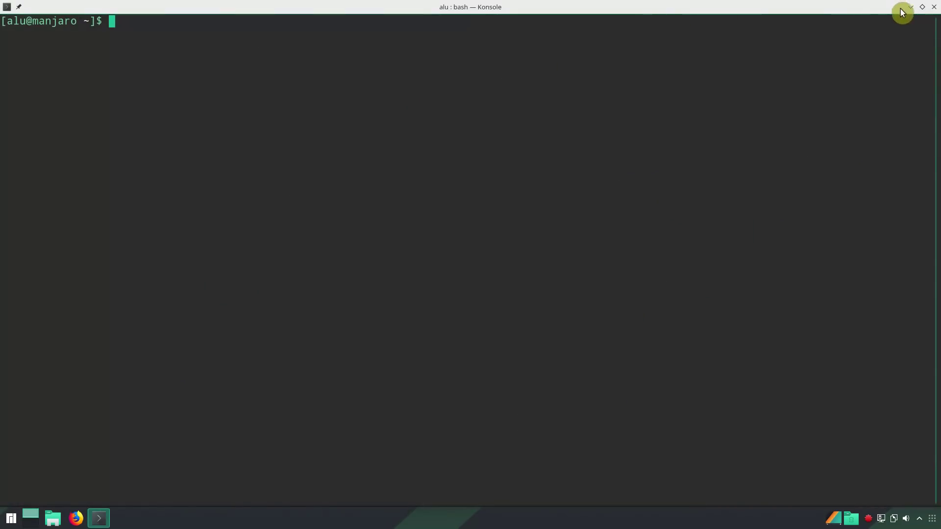
{"action": "left_click", "coordinate": [922, 7]}
{"action": "left_click_drag", "start_coordinate": [623, 55], "coordinate": [683, 80]}
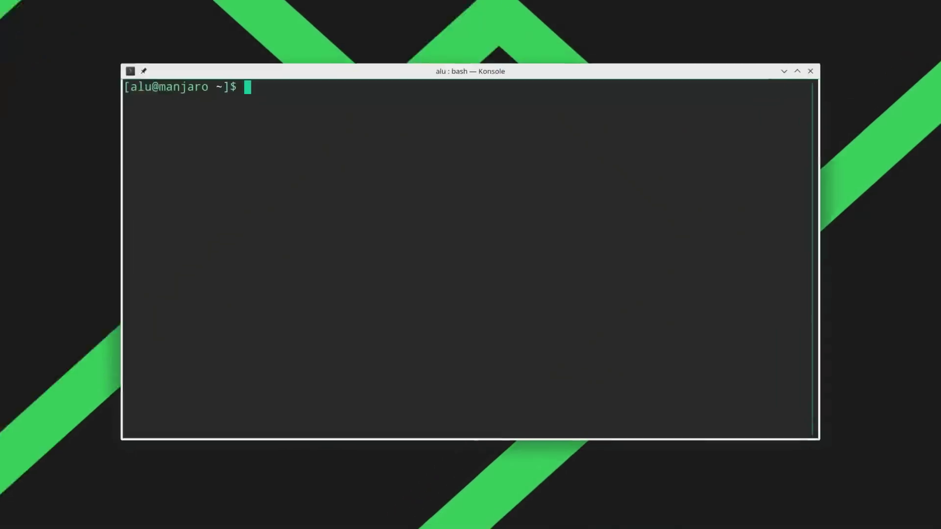
{"action": "type", "text": "sudo "}
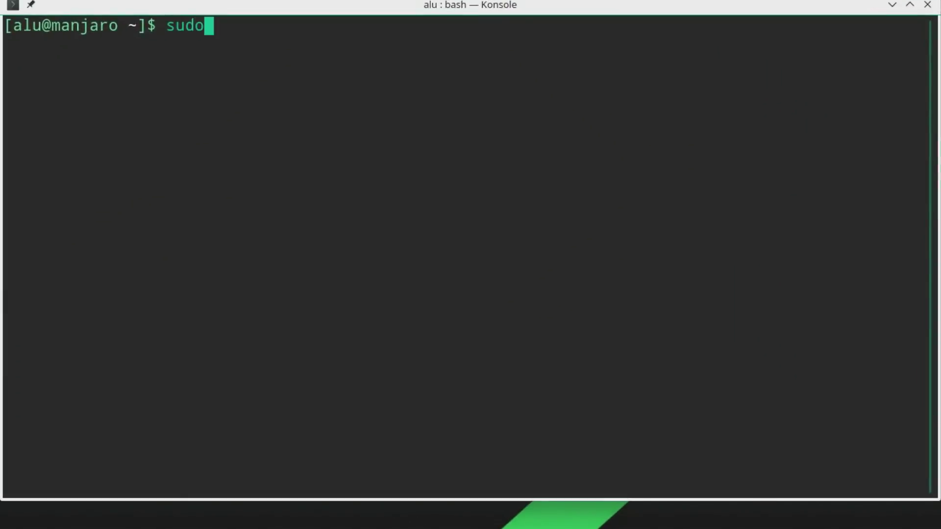
{"action": "type", "text": "syst"}
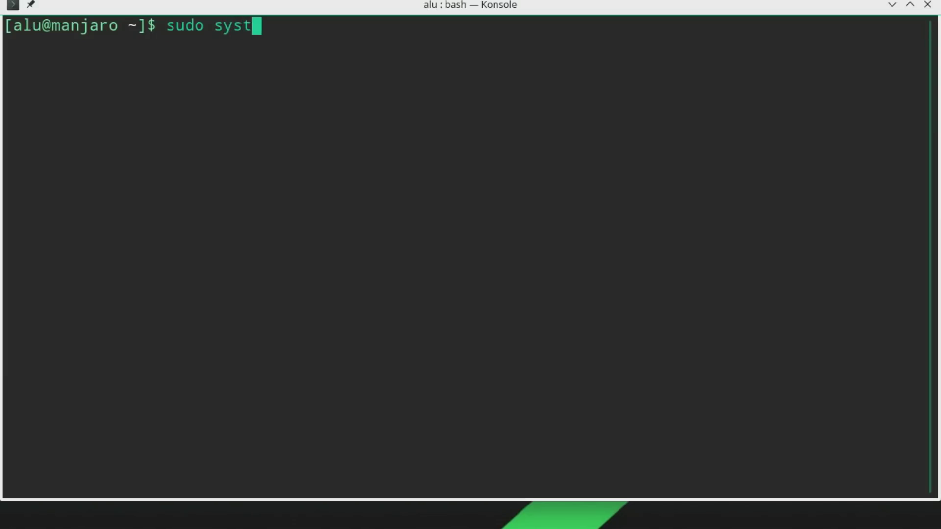
{"action": "type", "text": "emctl "}
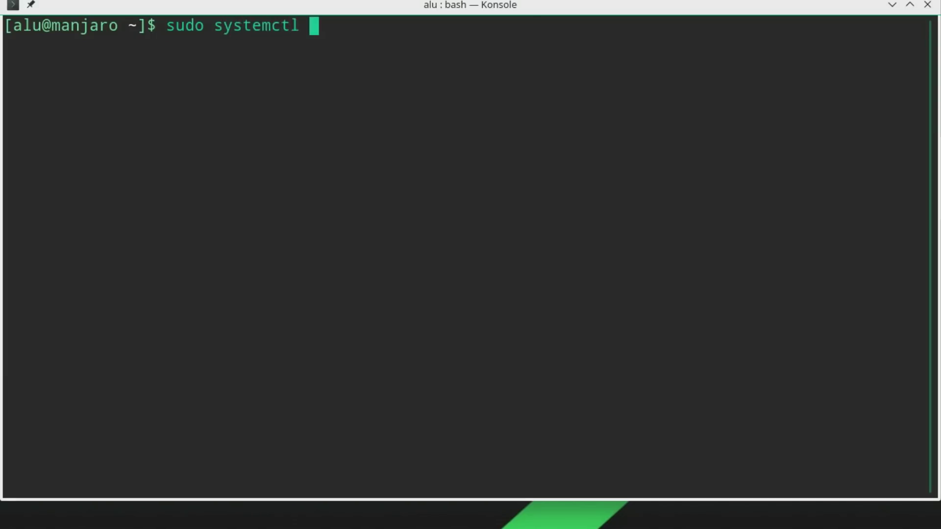
{"action": "type", "text": "--failed"}
{"action": "key", "text": "Return"}
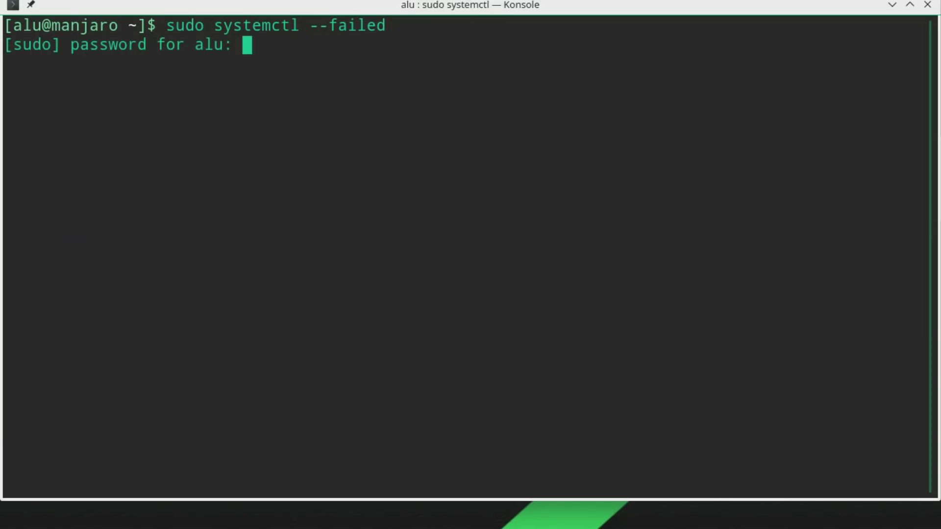
{"action": "key", "text": "Return"}
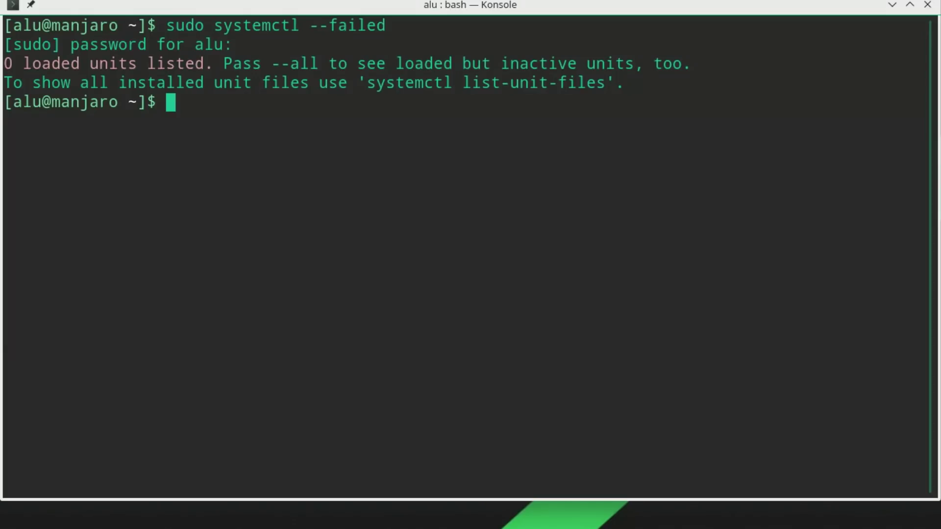
Step: Show the current boot's error log entries with "sudo journalctl -p 3 -xb"
{"action": "type", "text": "sudo journalctl "}
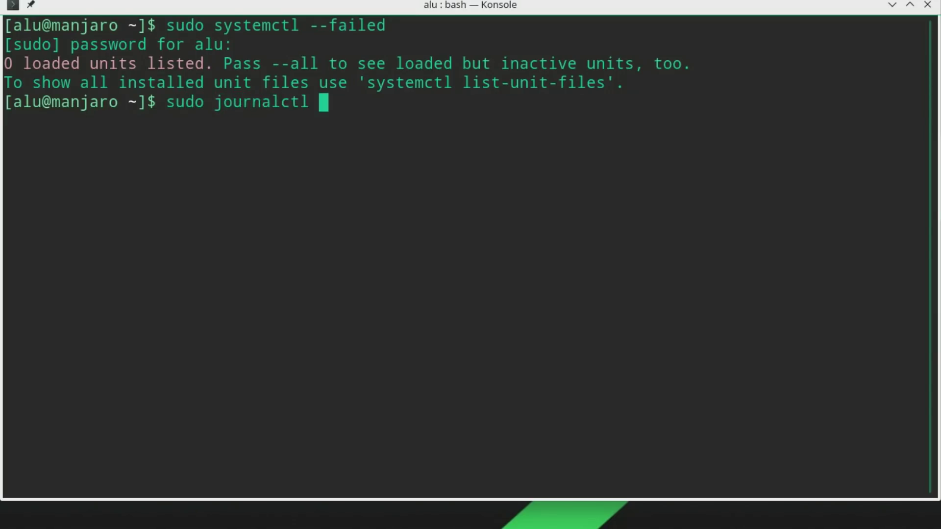
{"action": "type", "text": "-p 3 -xb"}
{"action": "key", "text": "Return"}
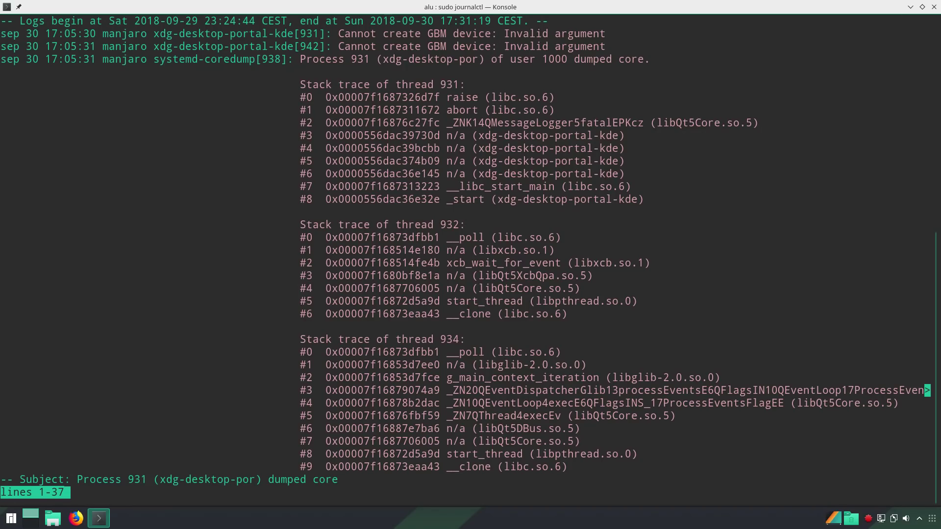
Step: Examine the log entry about process 931 dumping core, exit the journal viewer and close the terminal
{"action": "left_click_drag", "start_coordinate": [300, 59], "coordinate": [651, 59]}
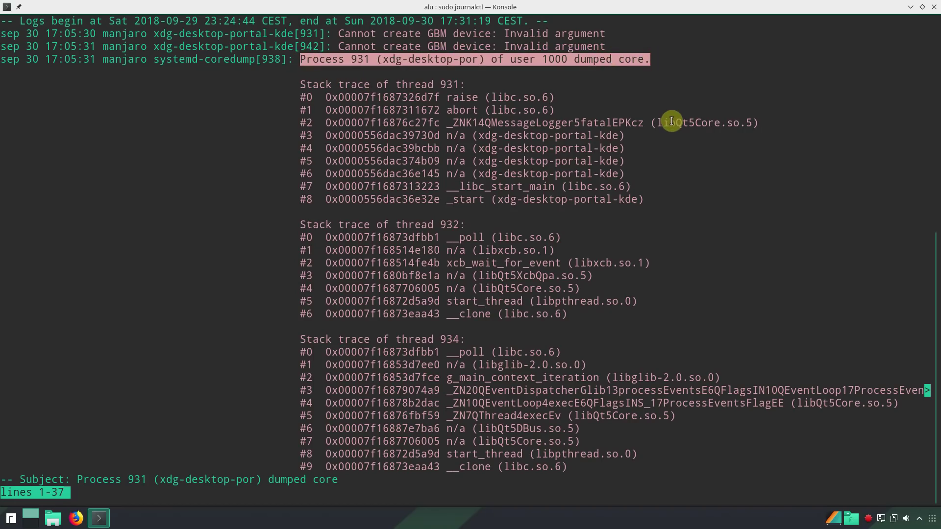
{"action": "left_click", "coordinate": [686, 198]}
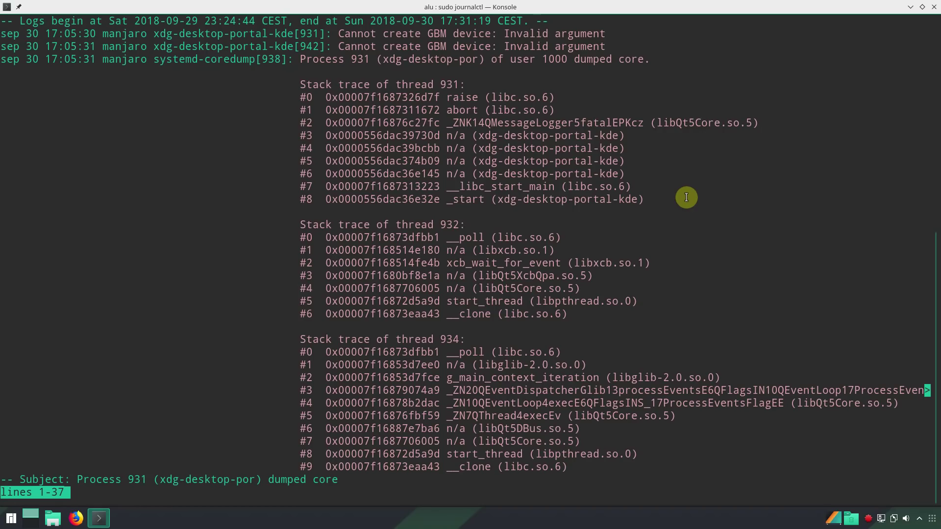
{"action": "key", "text": "q"}
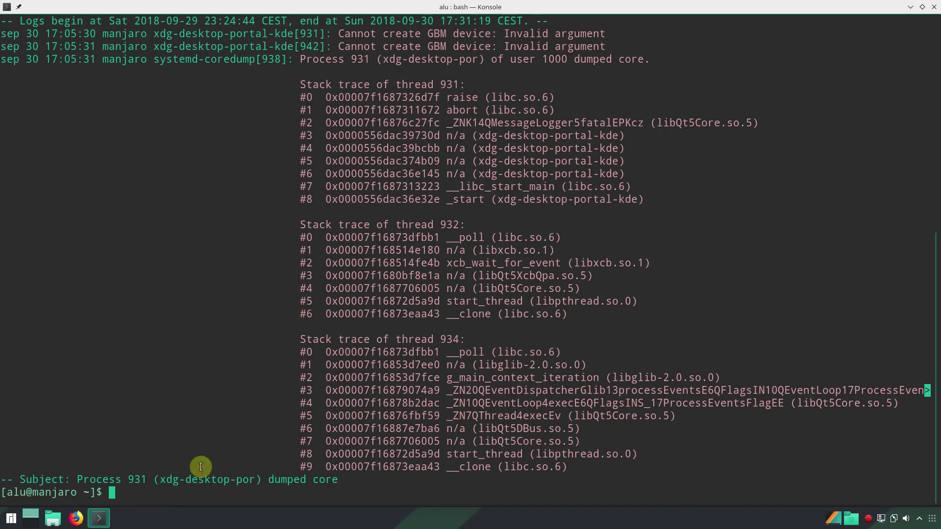
{"action": "left_click", "coordinate": [934, 8]}
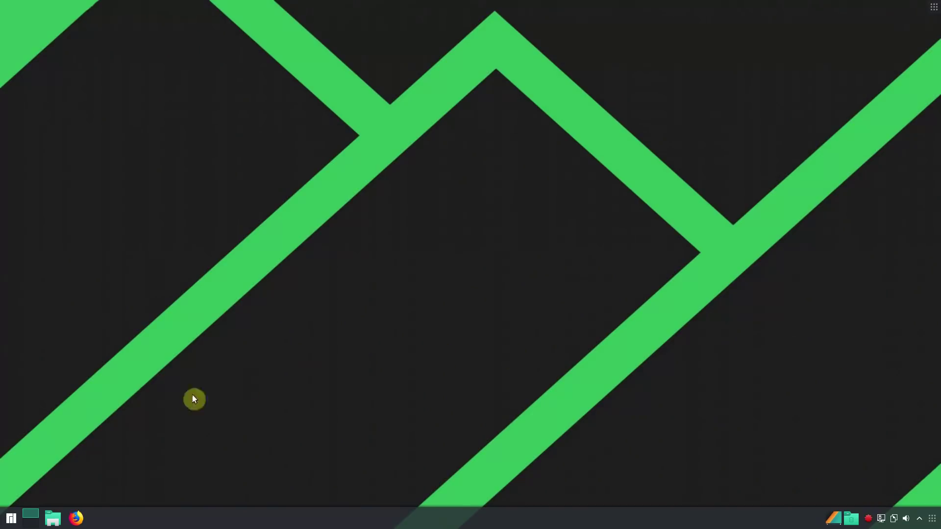
Step: Open Add/Remove Software, search the repositories for "backup" and look at the Grsync entry
{"action": "left_click", "coordinate": [11, 521]}
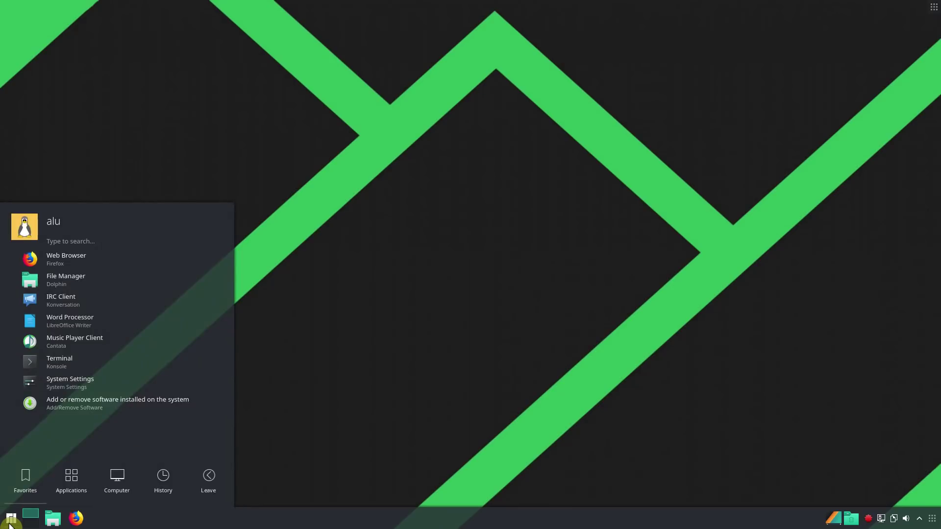
{"action": "left_click", "coordinate": [94, 409]}
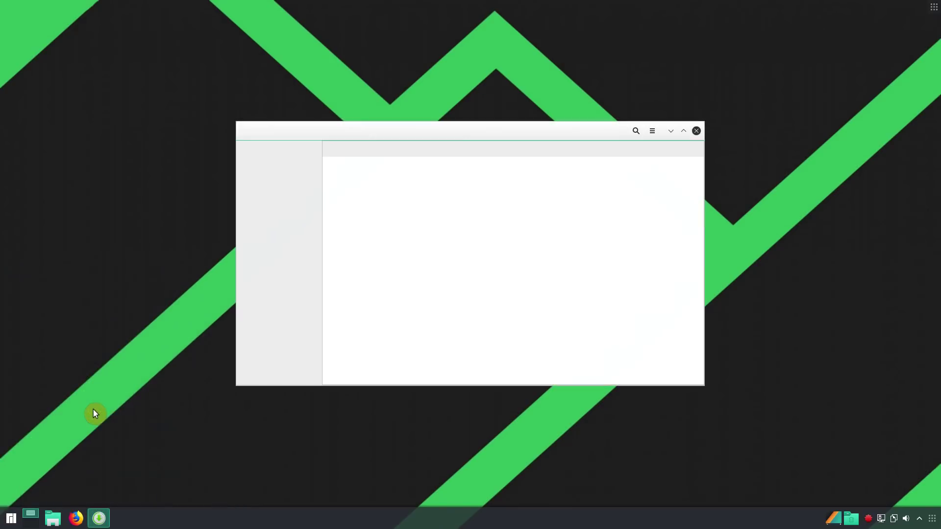
{"action": "left_click", "coordinate": [633, 133]}
{"action": "type", "text": "backup"}
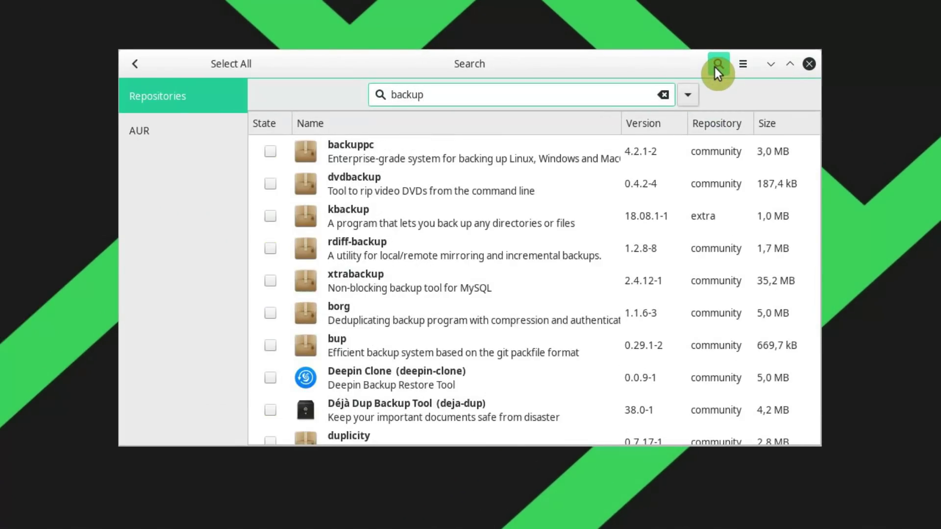
{"action": "scroll", "coordinate": [504, 252], "scroll_direction": "down", "scroll_amount": 5}
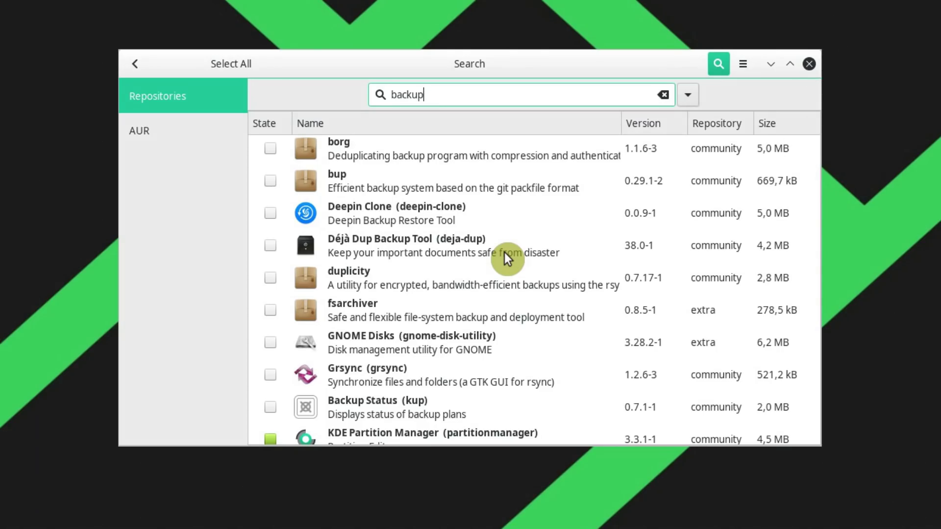
{"action": "left_click", "coordinate": [372, 370]}
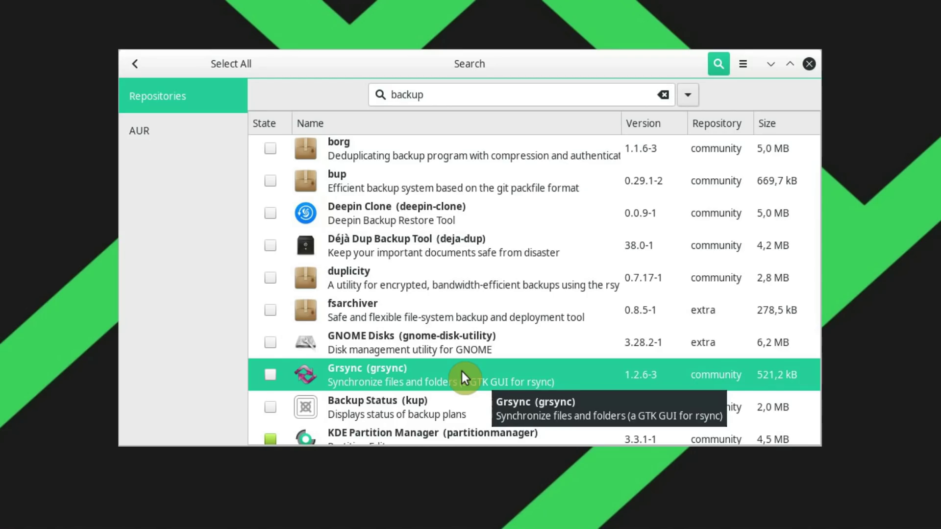
Step: Install Déjà Dup Backup Tool (deja-dup), commit the transaction, enter the account password and close the package manager
{"action": "left_click", "coordinate": [427, 250]}
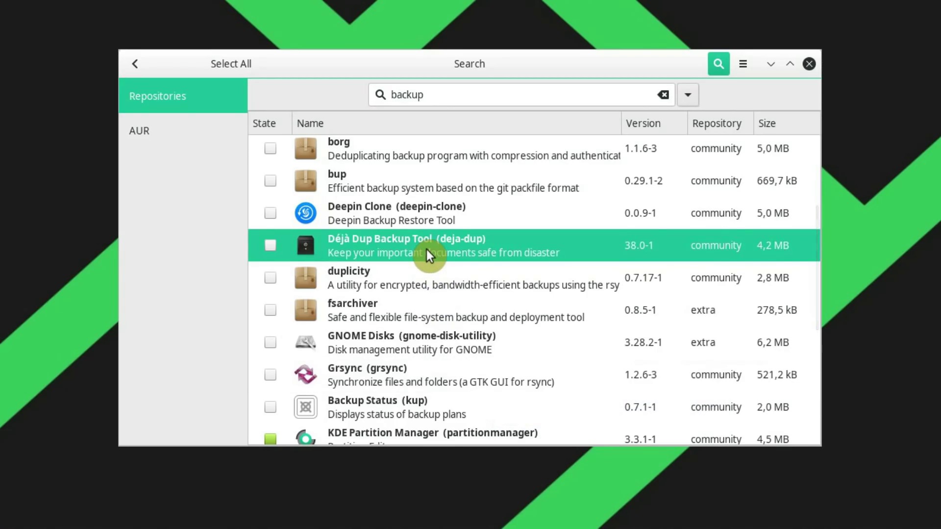
{"action": "left_click", "coordinate": [461, 251]}
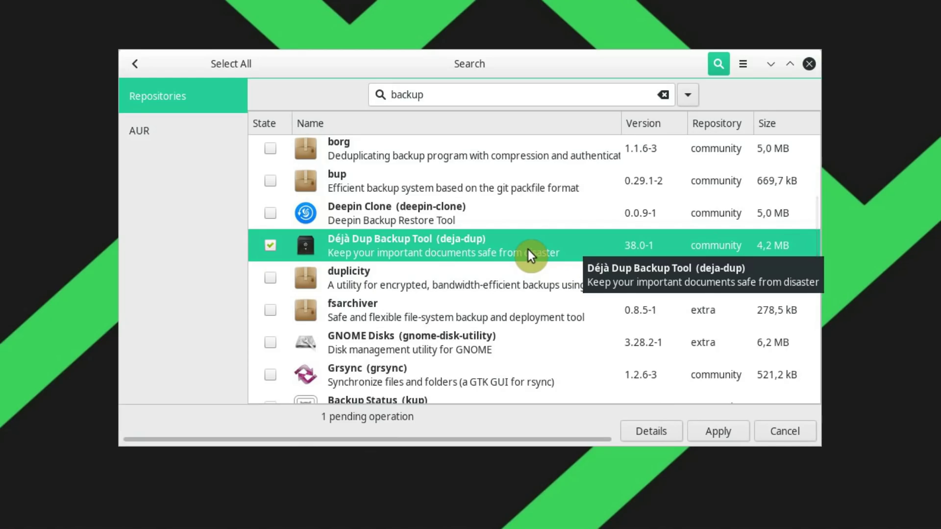
{"action": "left_click", "coordinate": [322, 377]}
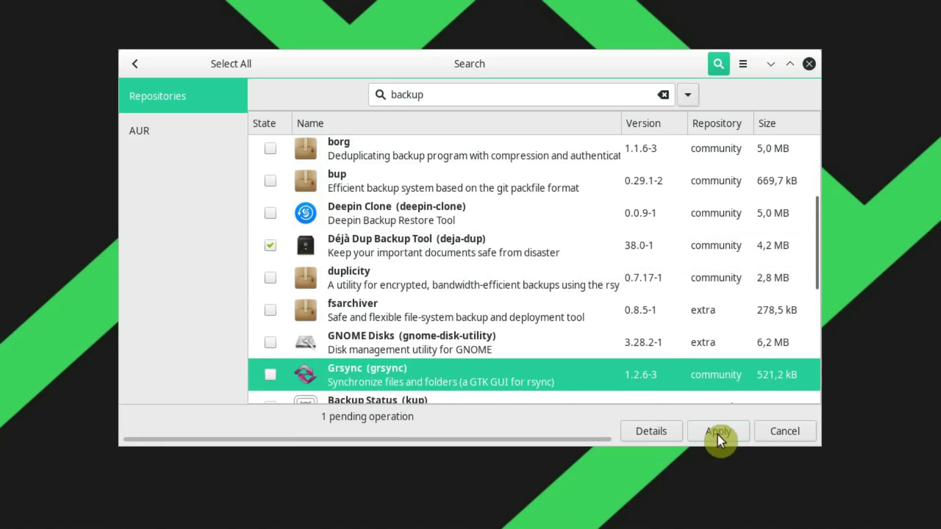
{"action": "left_click", "coordinate": [395, 252]}
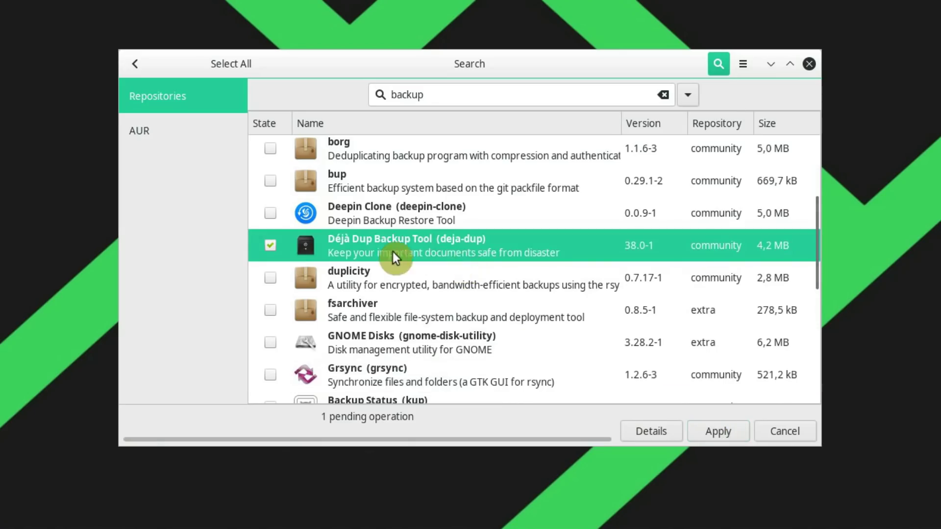
{"action": "left_click", "coordinate": [707, 431]}
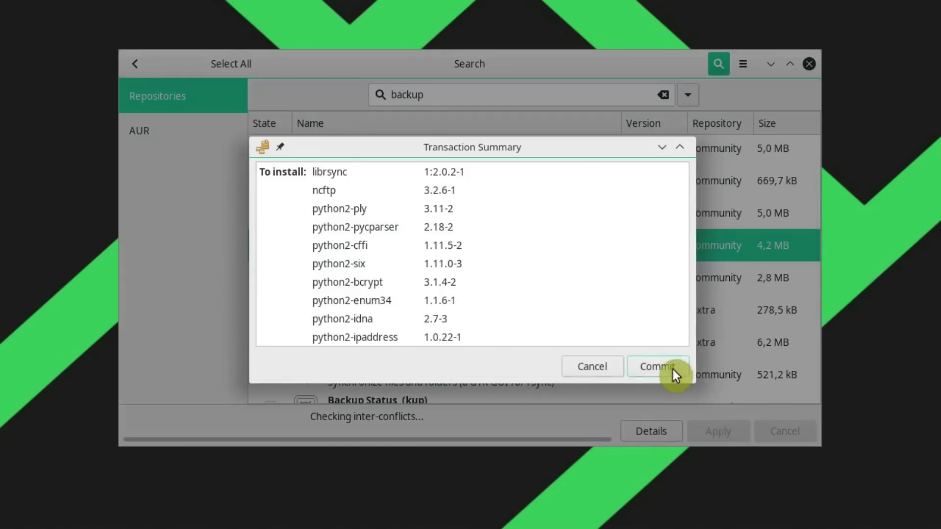
{"action": "left_click", "coordinate": [673, 370]}
{"action": "type", "text": "••"}
{"action": "key", "text": "Return"}
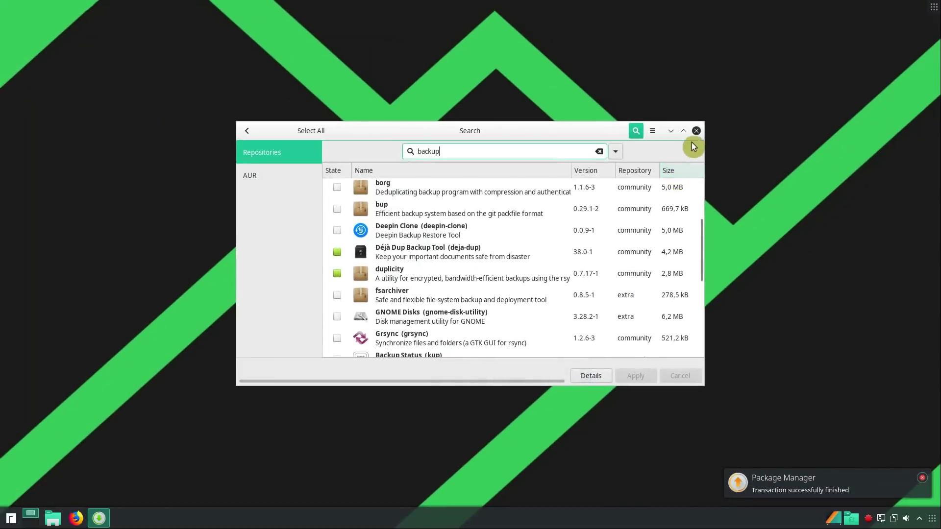
{"action": "left_click", "coordinate": [753, 97]}
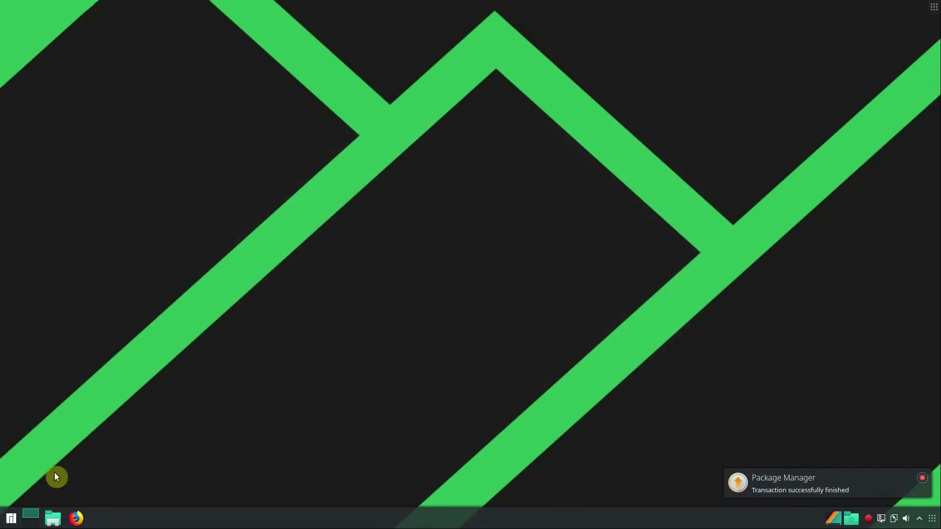
Step: Launch the Déjà Dup backup tool and review its folders to save and folders to ignore
{"action": "left_click", "coordinate": [2, 527]}
{"action": "type", "text": "backu"}
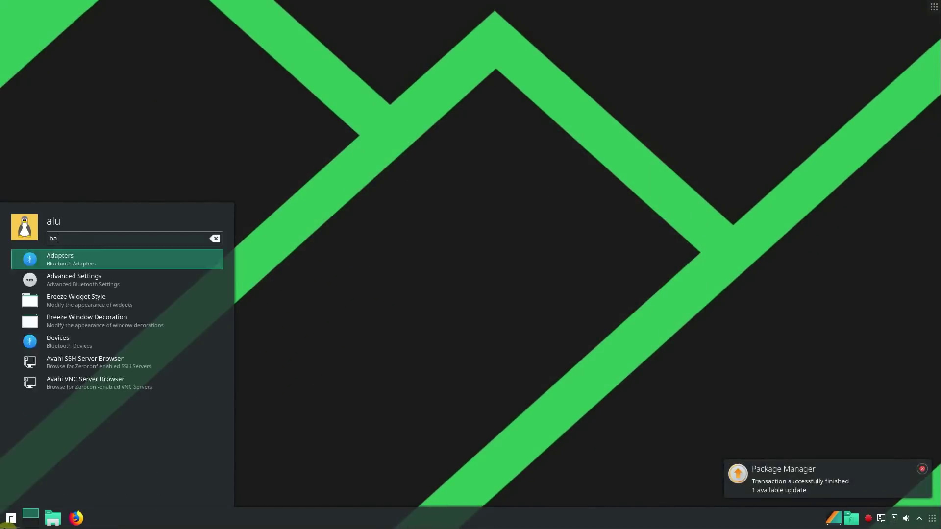
{"action": "type", "text": "p"}
{"action": "key", "text": "Return"}
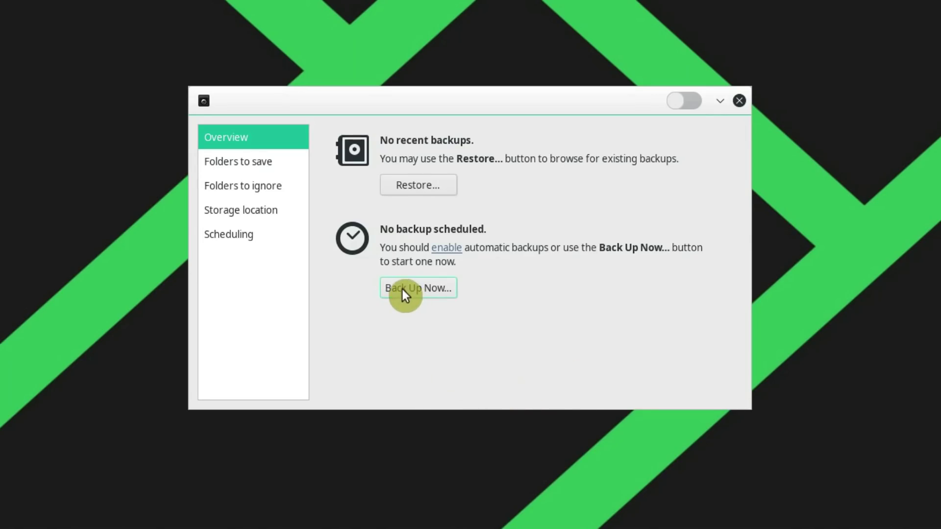
{"action": "left_click", "coordinate": [249, 167]}
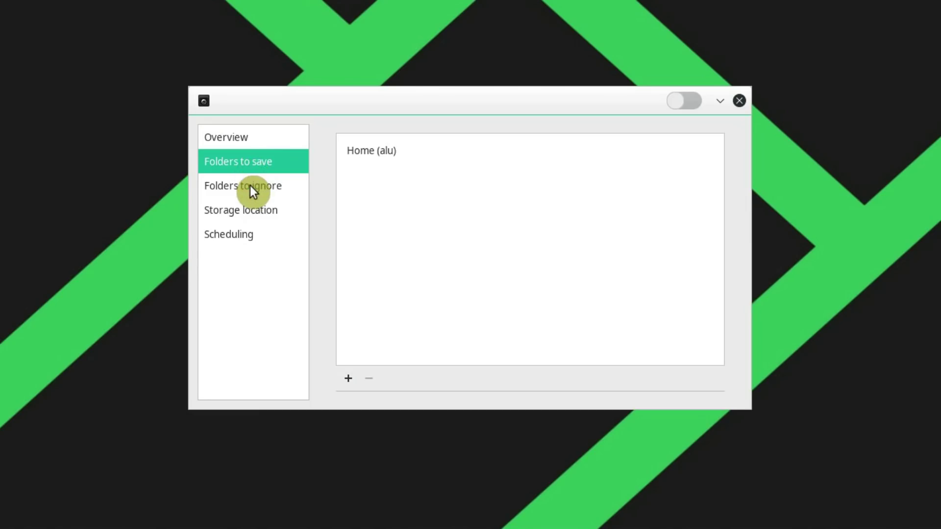
{"action": "left_click", "coordinate": [250, 186]}
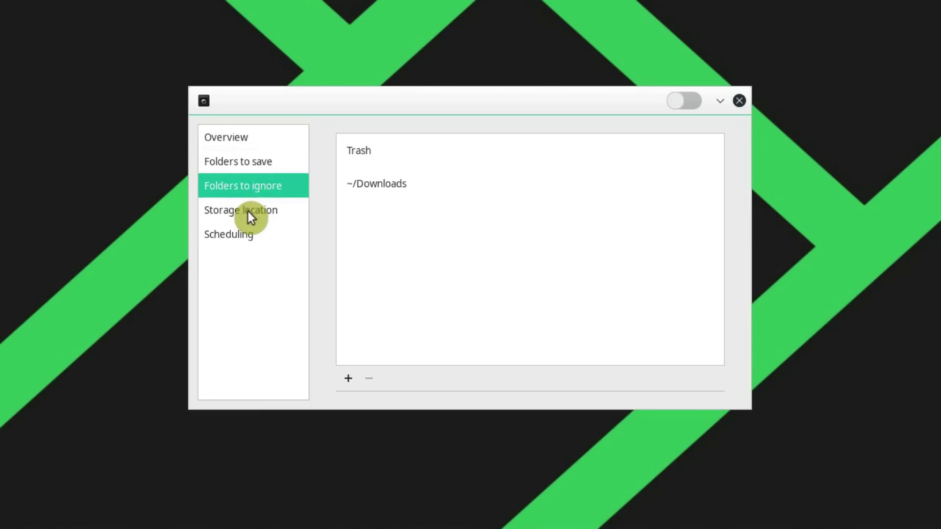
Step: Review the backup storage locations, the folder chooser and the scheduling options, keeping Local Folder, and close the backup tool
{"action": "left_click", "coordinate": [248, 211]}
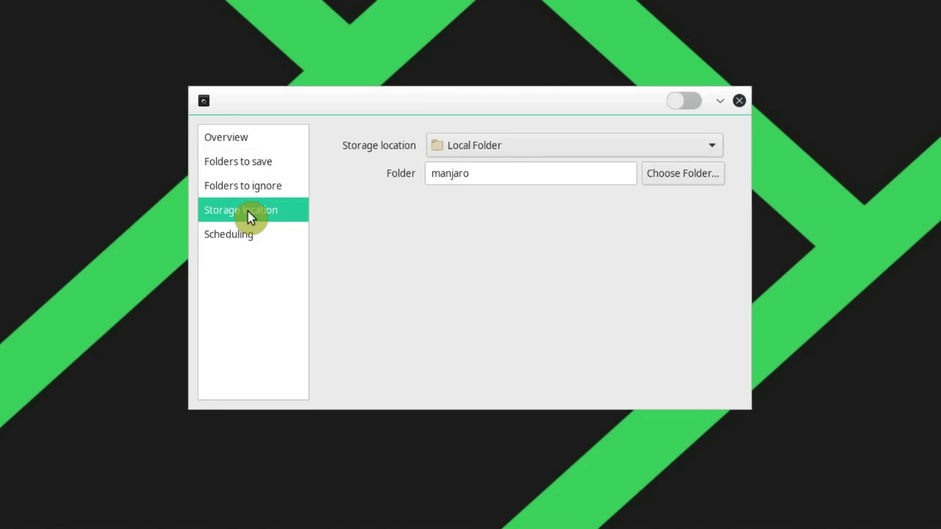
{"action": "left_click", "coordinate": [516, 156]}
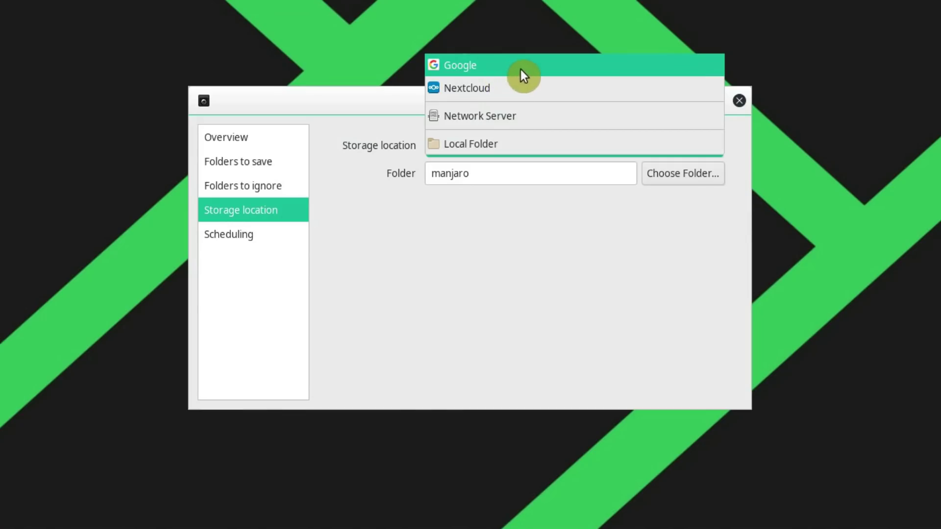
{"action": "left_click", "coordinate": [540, 146]}
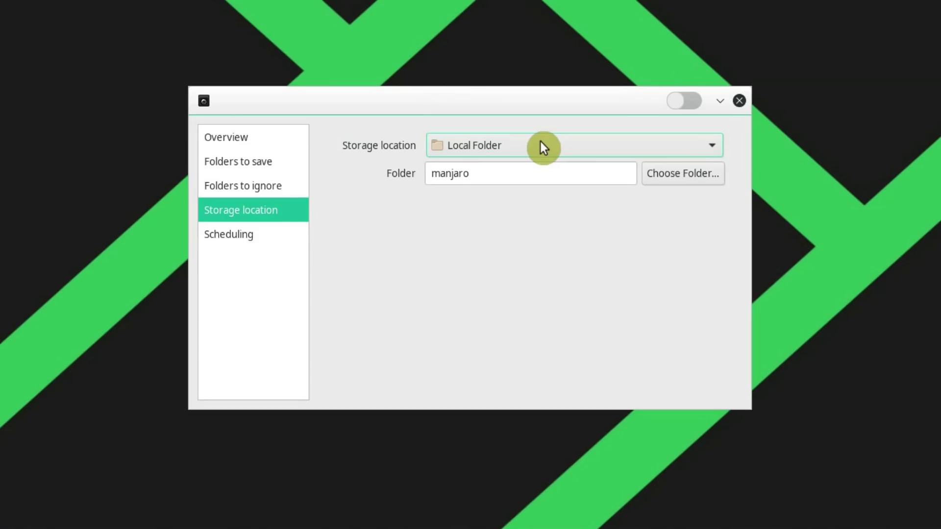
{"action": "left_click", "coordinate": [680, 178]}
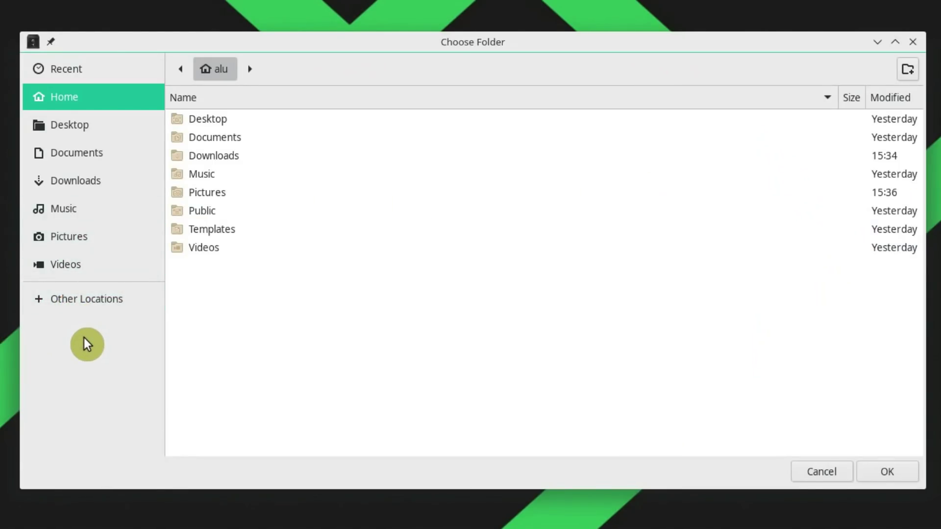
{"action": "left_click", "coordinate": [822, 472]}
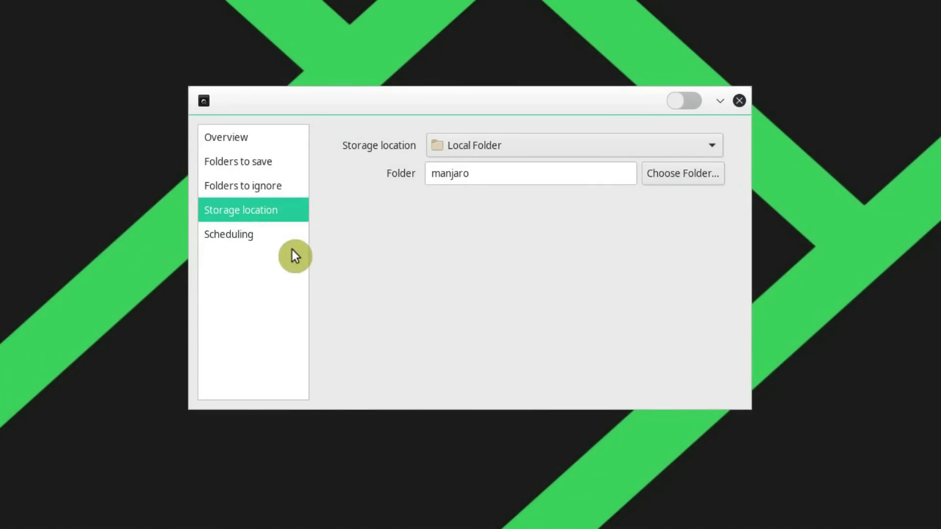
{"action": "left_click", "coordinate": [281, 239]}
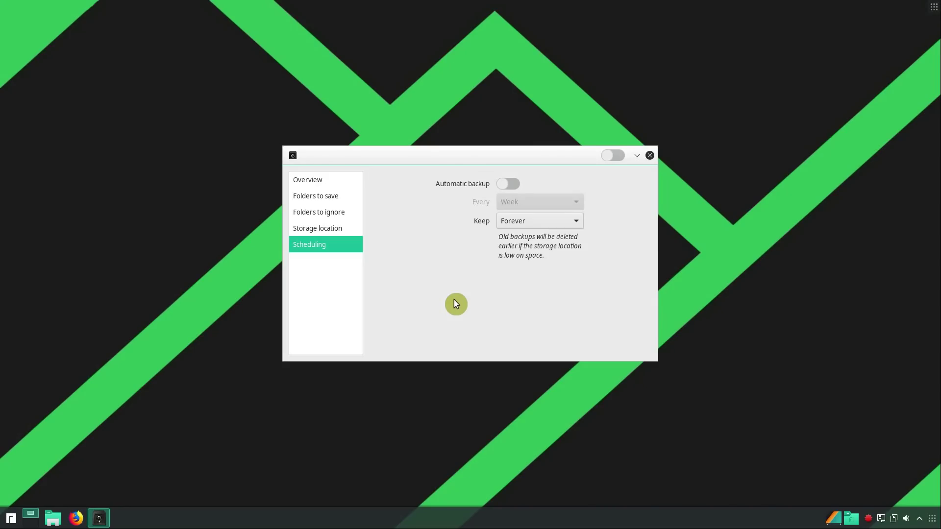
{"action": "left_click", "coordinate": [649, 156]}
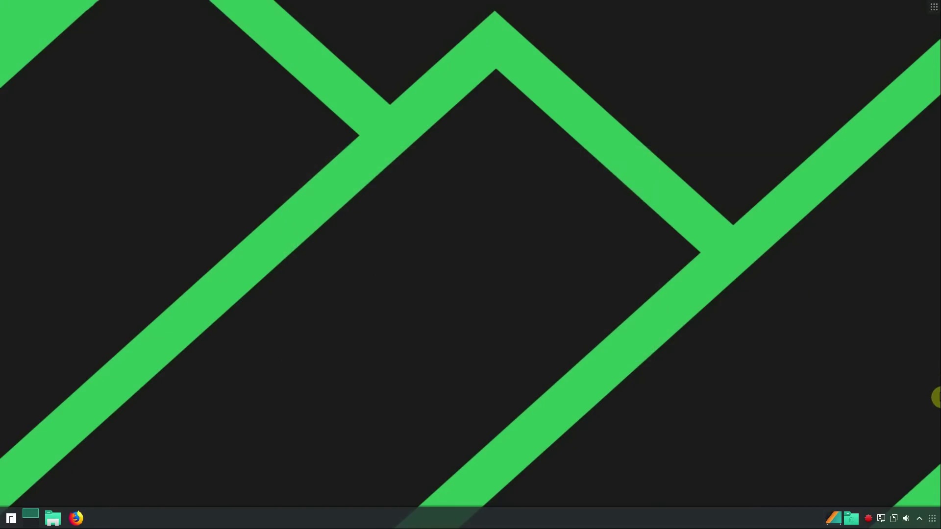